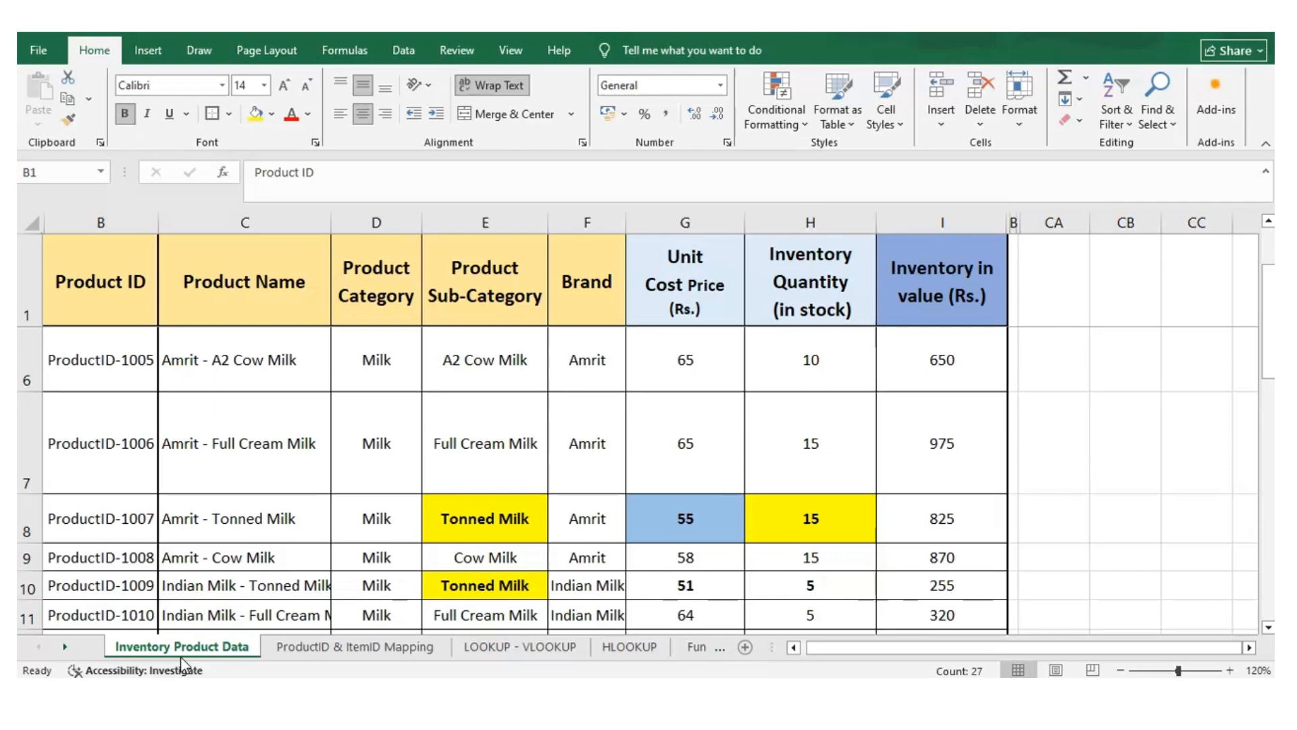
# Review the Inventory Product Data and ProductID & ItemID Mapping sheets, ending on the LOOKUP - VLOOKUP sheet
pyautogui.scroll(-1, 266, 611)
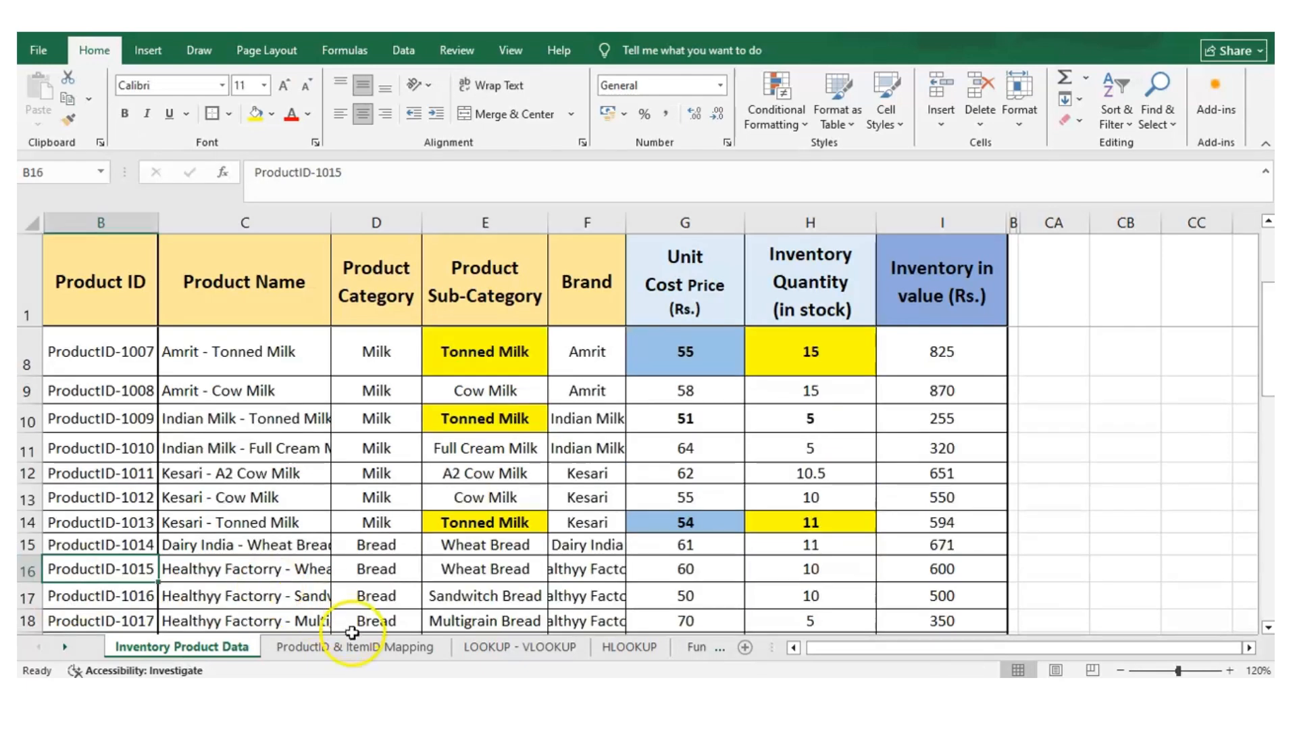
pyautogui.click(323, 652)
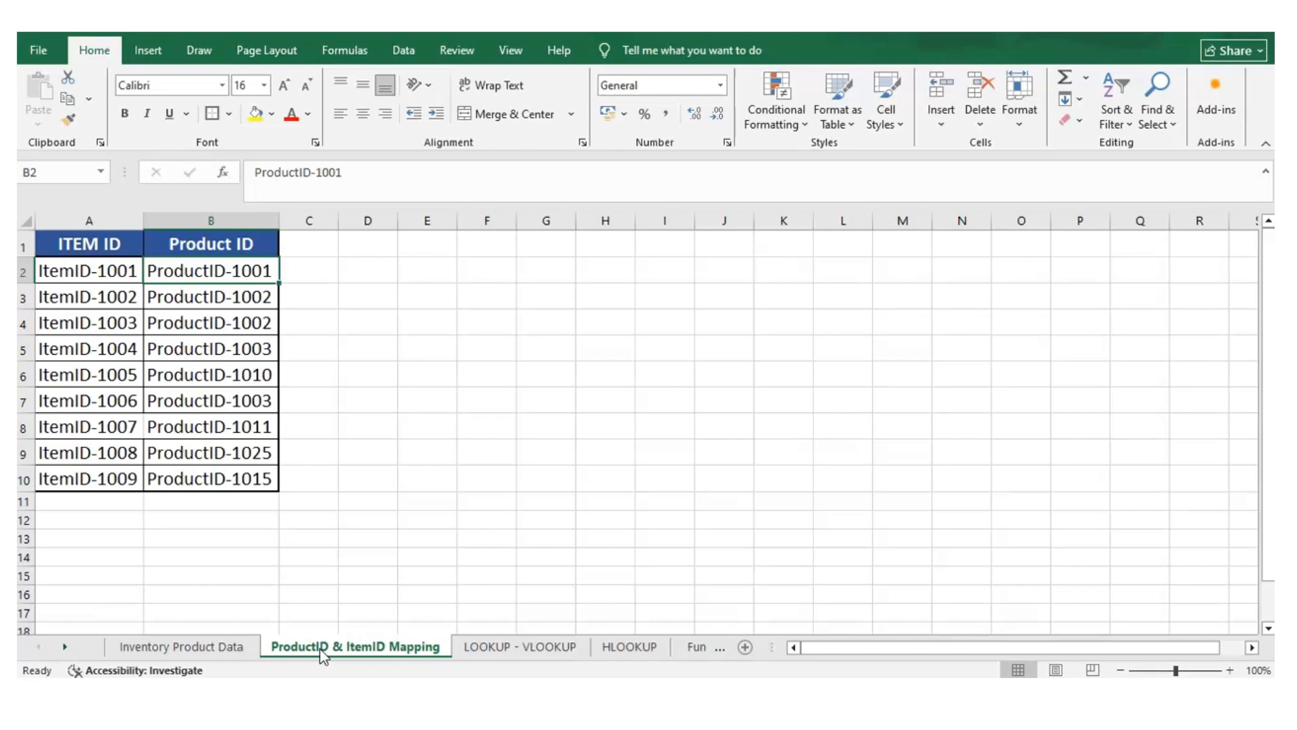
pyautogui.click(312, 650)
pyautogui.click(501, 647)
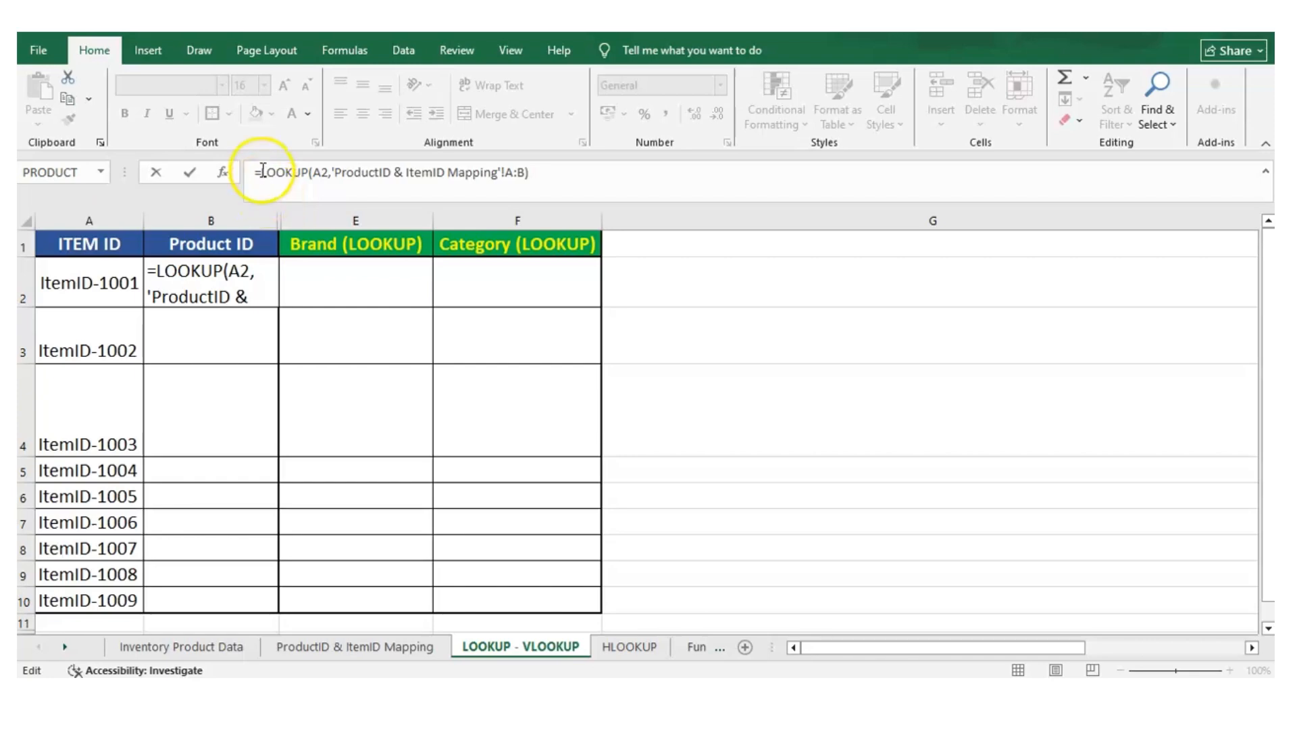
# Examine the Product ID formula in B2, highlighting the LOOKUP function name, and leave the cell unedited
pyautogui.click(260, 172)
pyautogui.moveTo(260, 171); pyautogui.dragTo(261, 172)
pyautogui.click(264, 171)
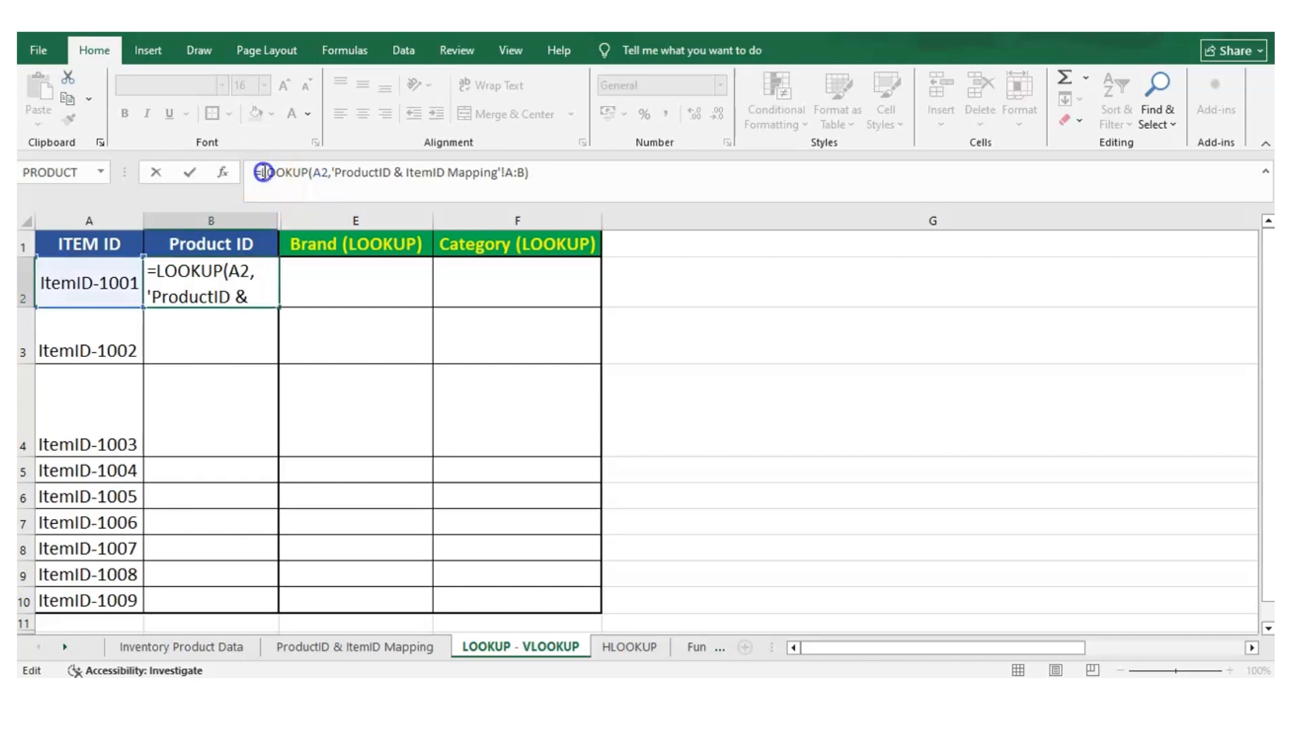
pyautogui.tripleClick(264, 172)
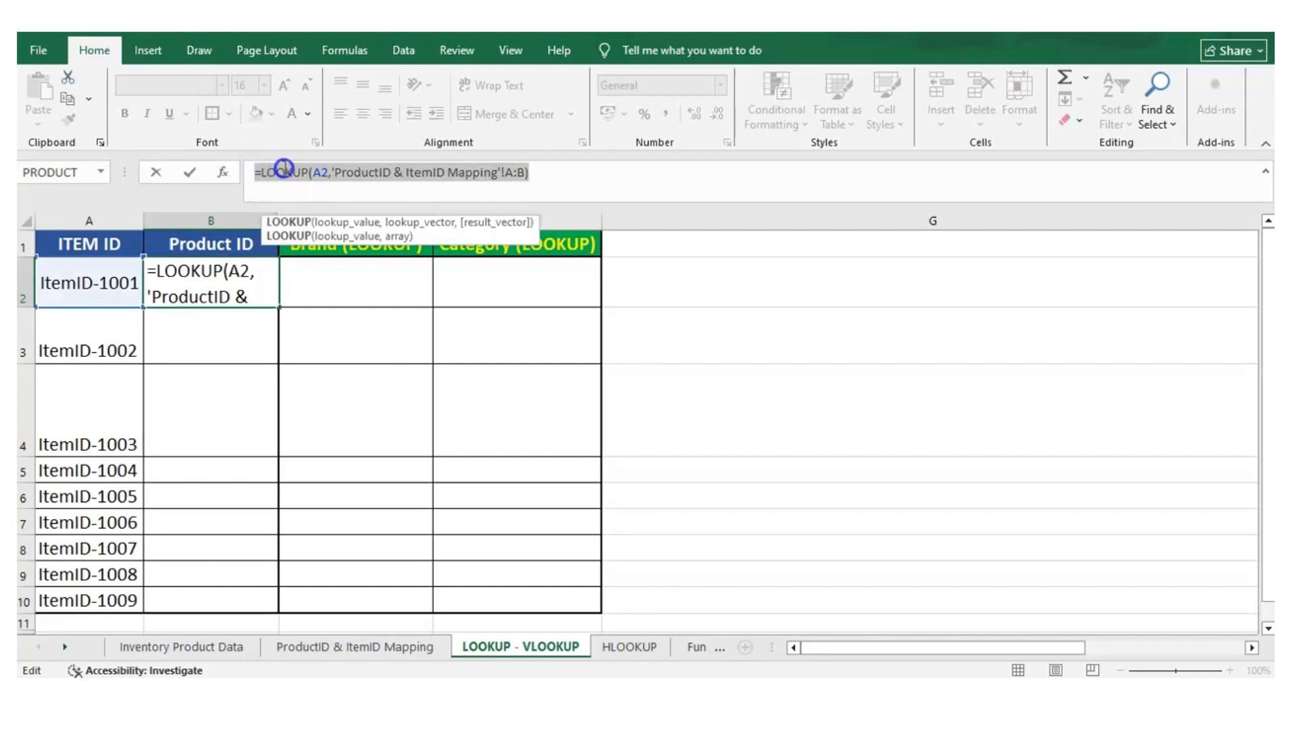
pyautogui.click(287, 171)
pyautogui.doubleClick(291, 171)
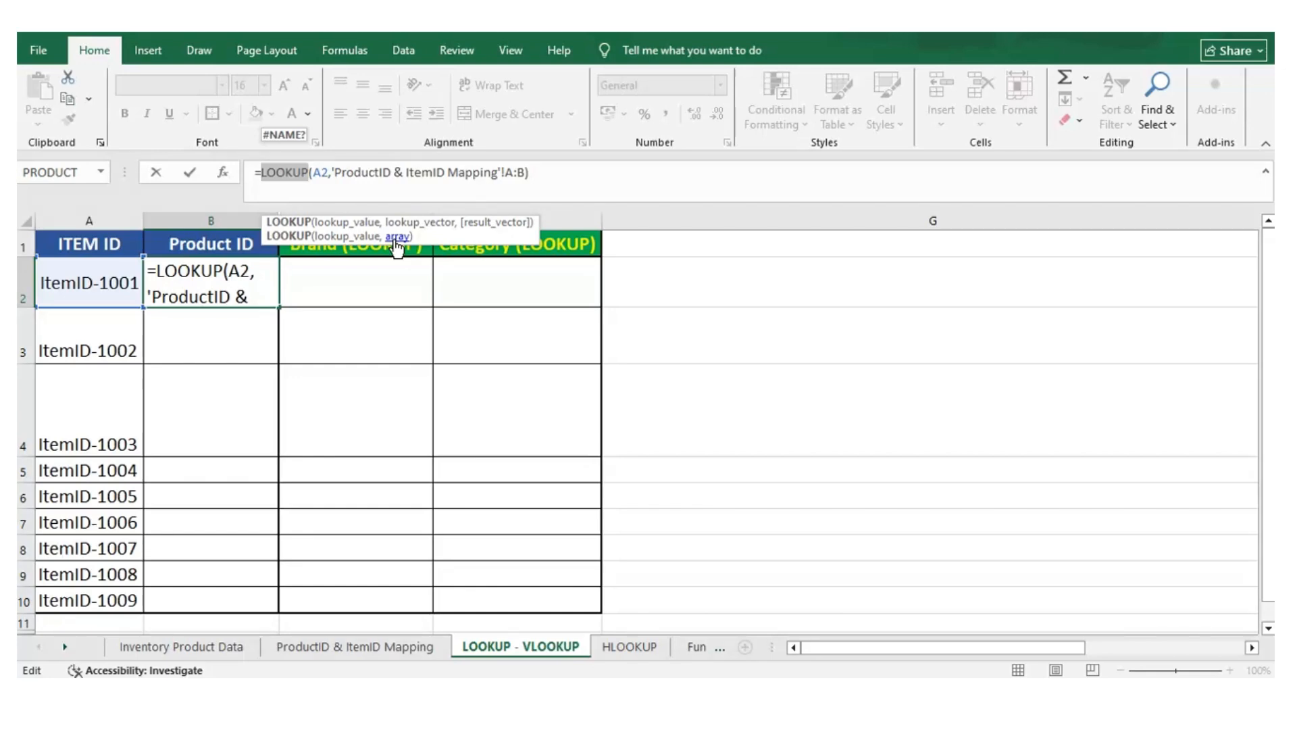
pyautogui.click(565, 649)
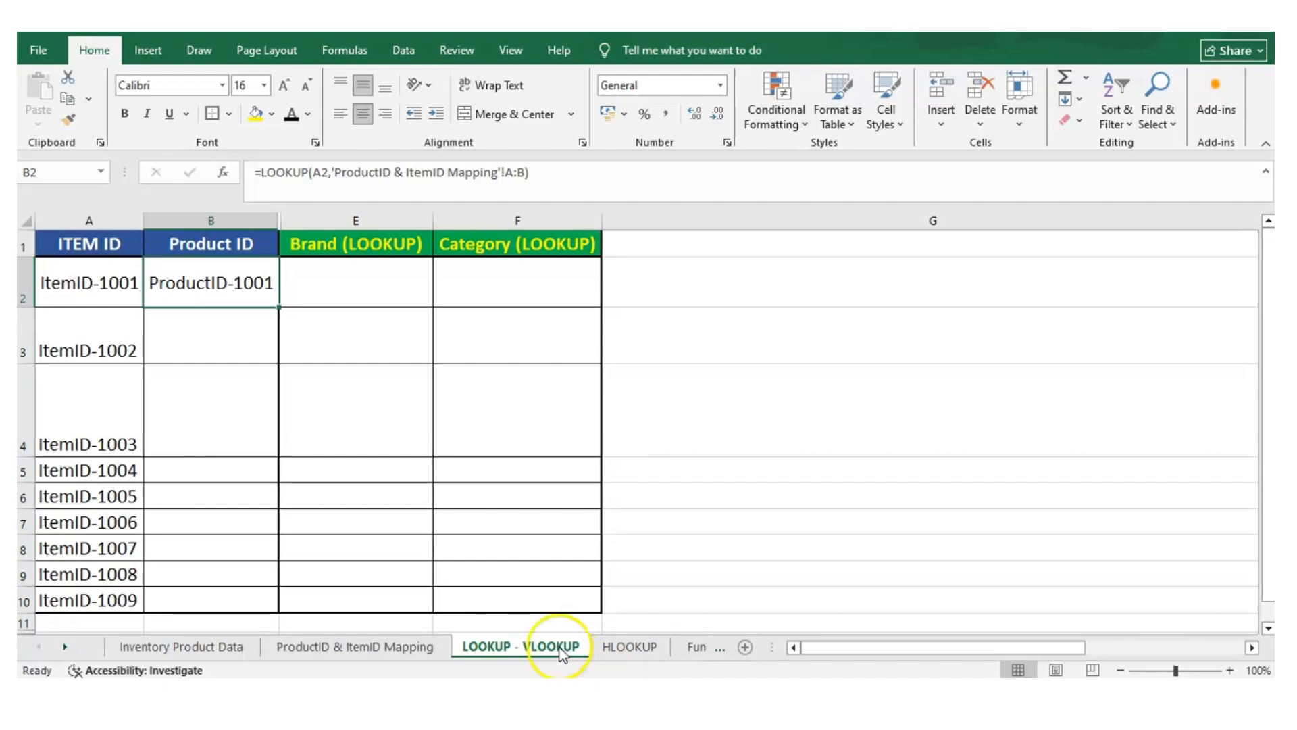
# Compare ItemID-1001 in A2 and the LOOKUP formula in B2 with the ProductID & ItemID Mapping sheet
pyautogui.click(113, 286)
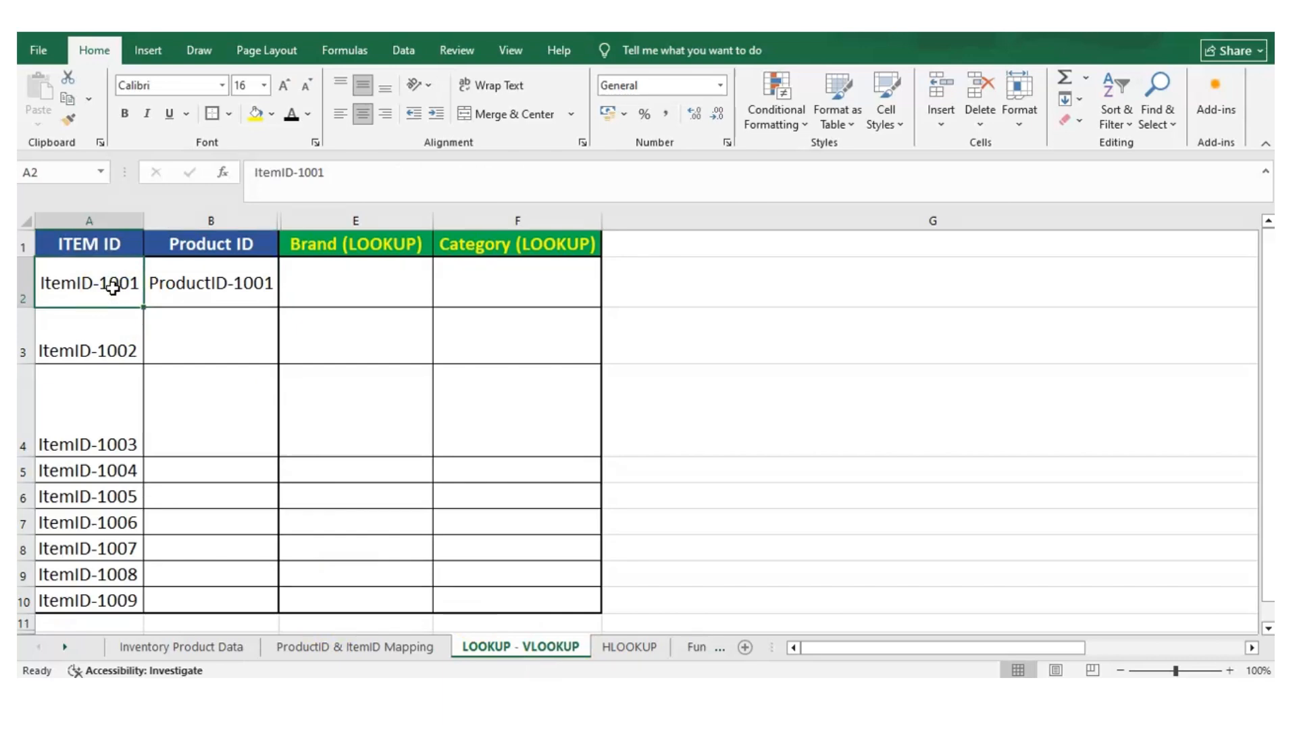
pyautogui.press('Right')
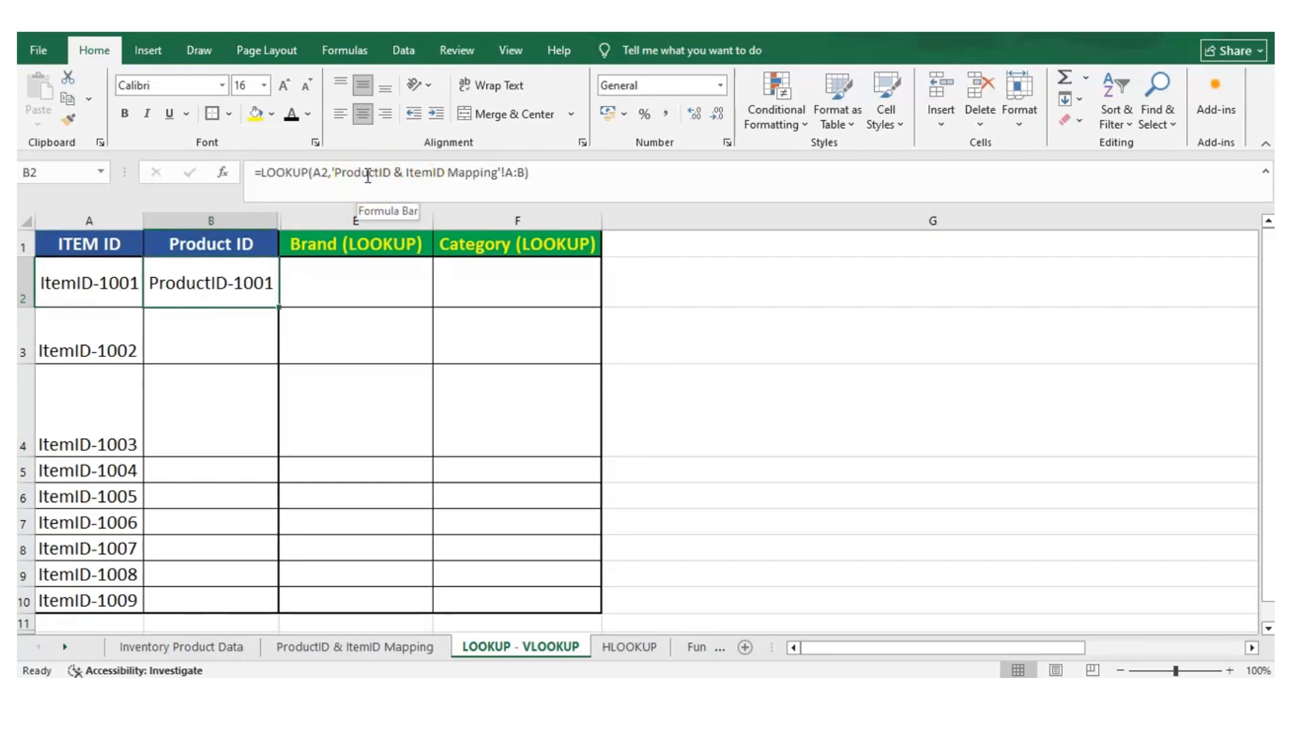
pyautogui.click(350, 648)
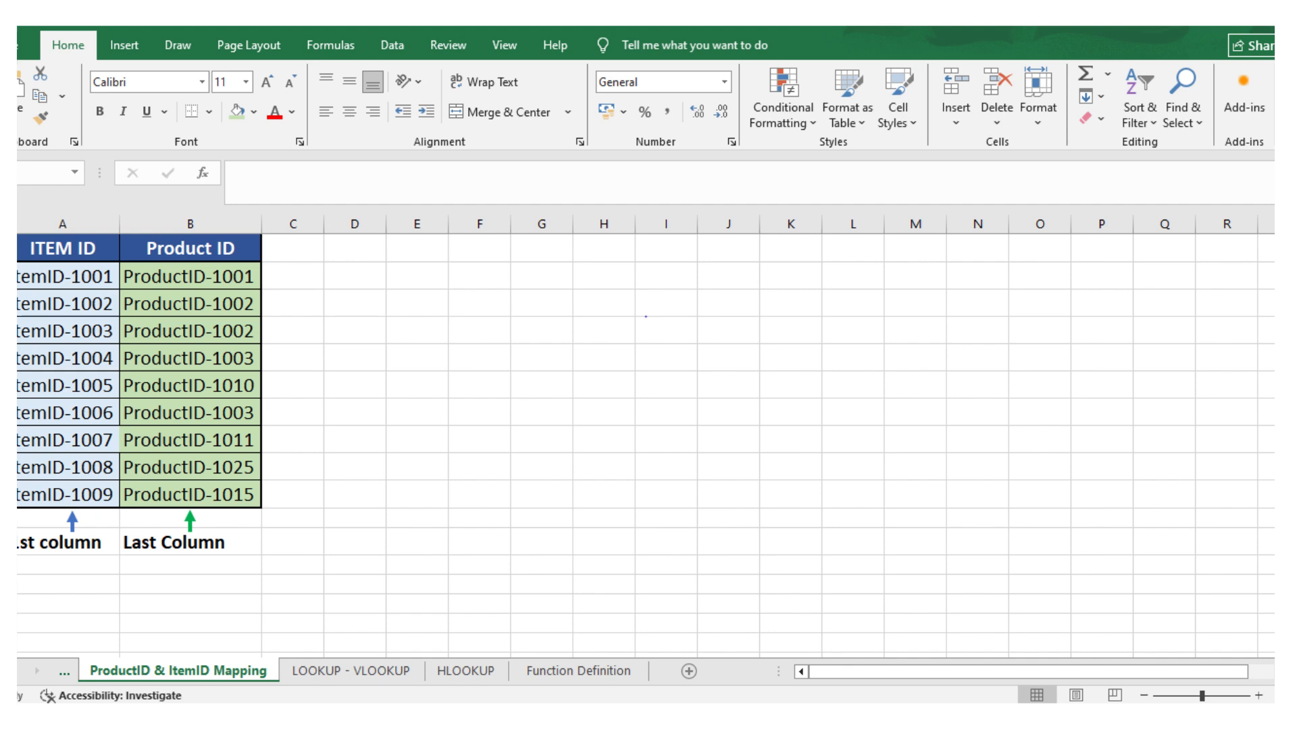
# Fill the Product ID LOOKUP formula from B2 down to B10 on the LOOKUP - VLOOKUP sheet
pyautogui.click(351, 670)
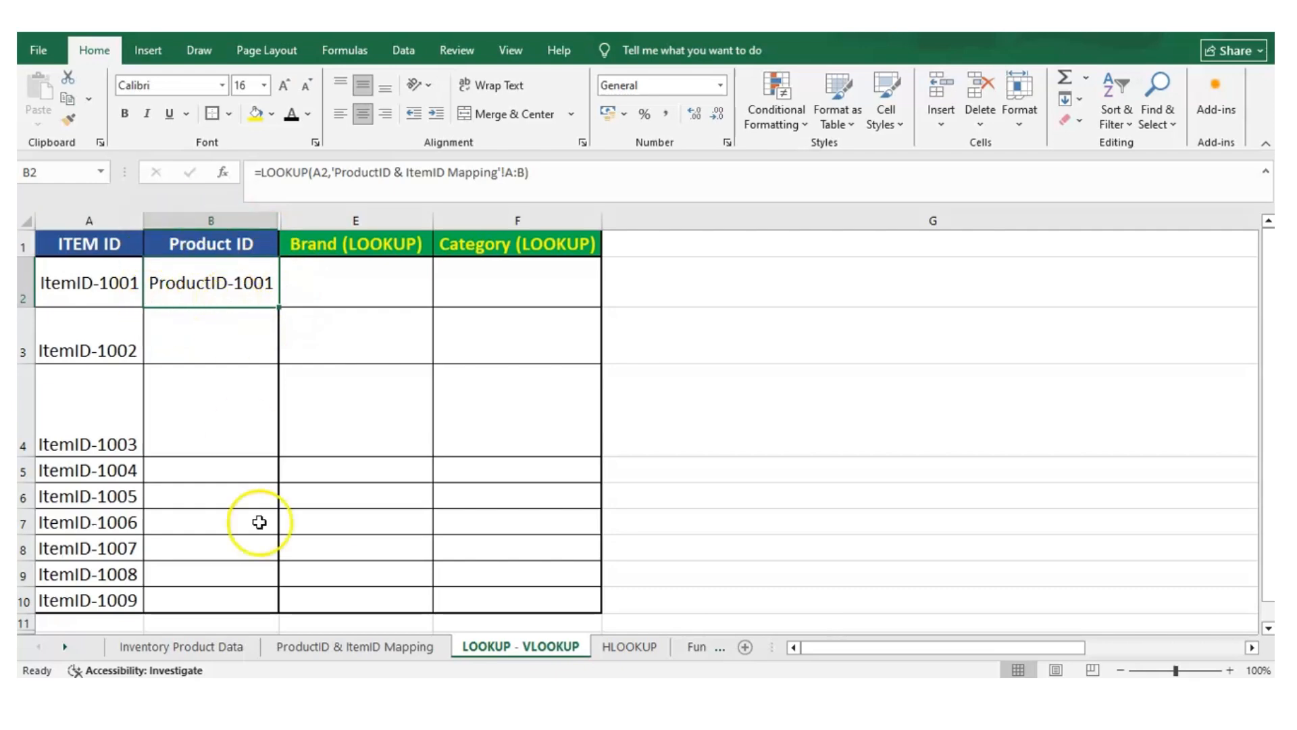
pyautogui.hotkey('ctrl', 'pageup')
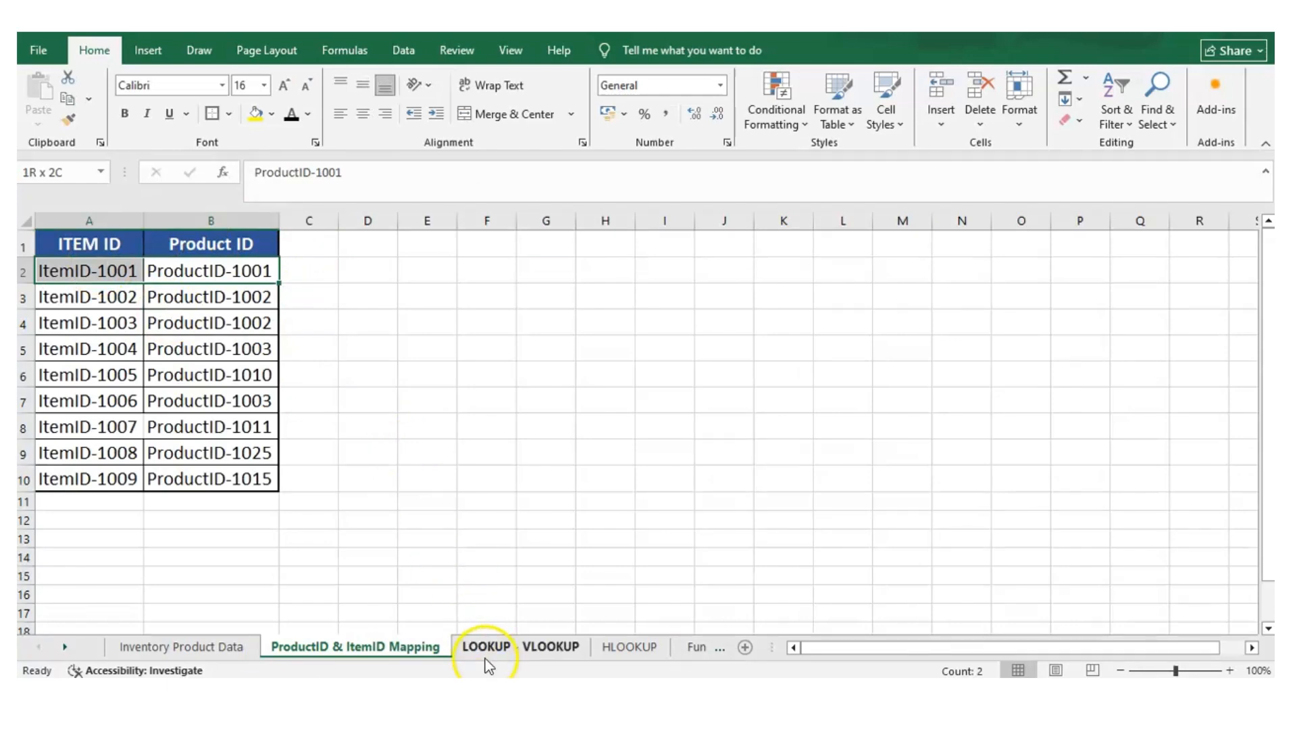
pyautogui.click(487, 649)
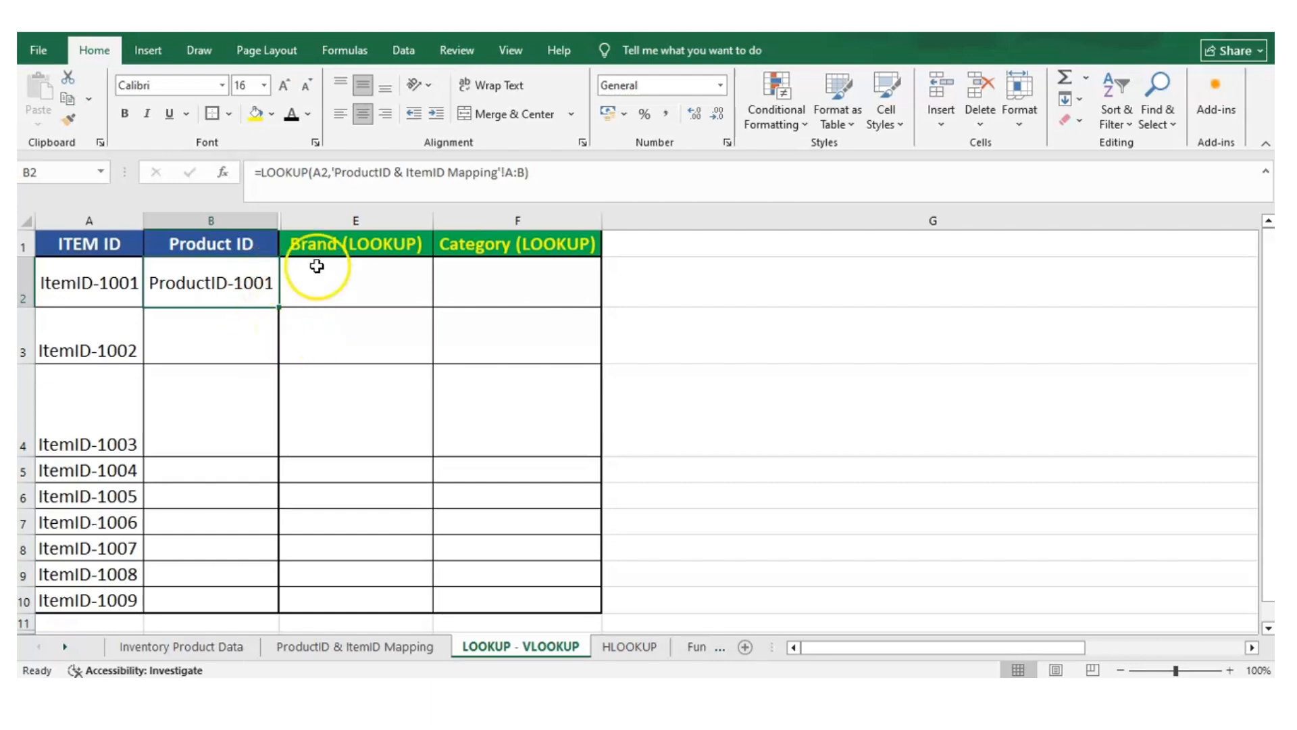
pyautogui.doubleClick(279, 307)
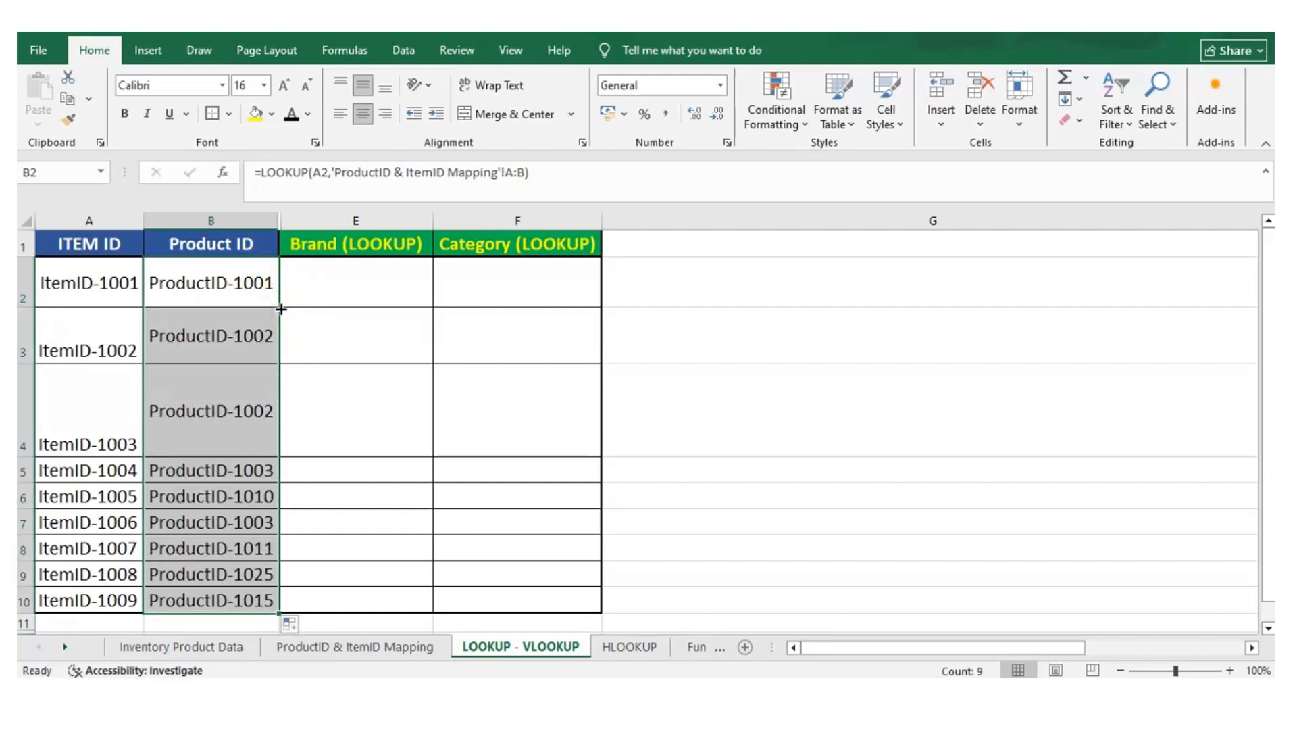
# Step through the Item IDs in column A to review them against the filled Product IDs
pyautogui.click(73, 352)
pyautogui.press('Up')
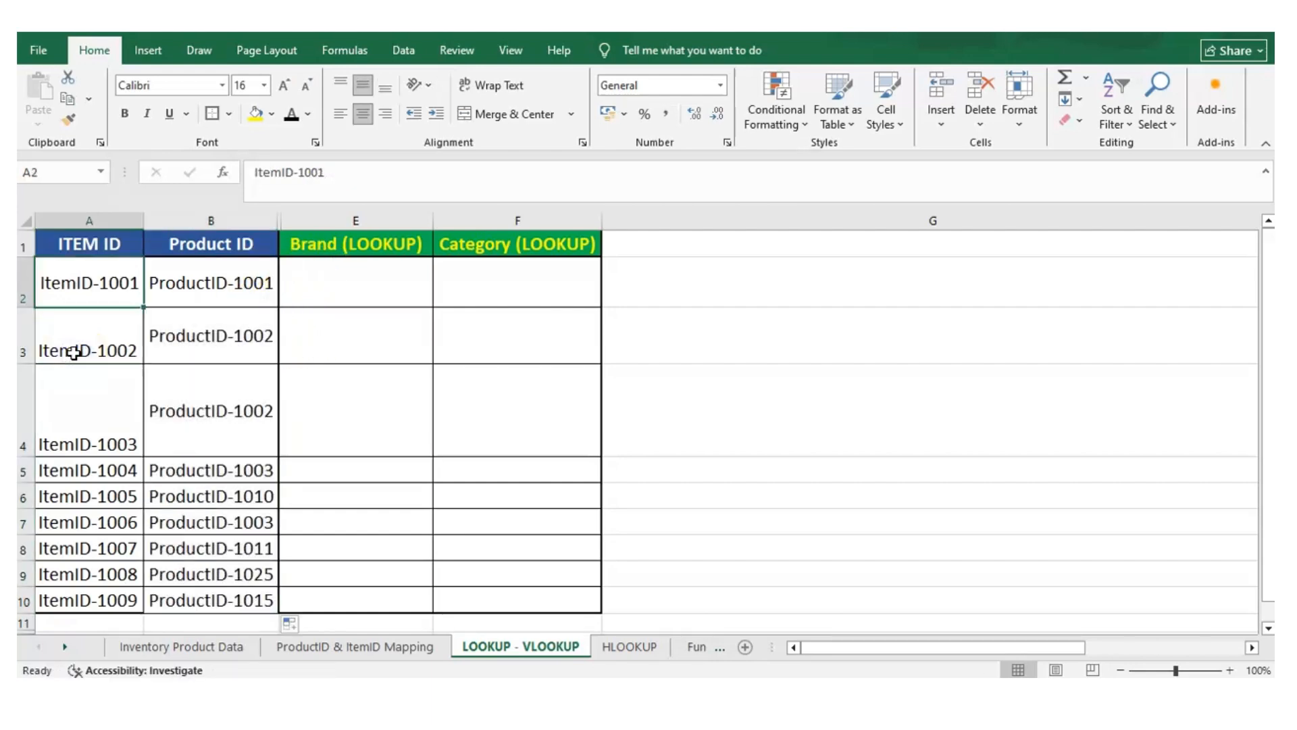
pyautogui.press('Down')
pyautogui.press('Down')
pyautogui.press('Down')
pyautogui.press('Down')
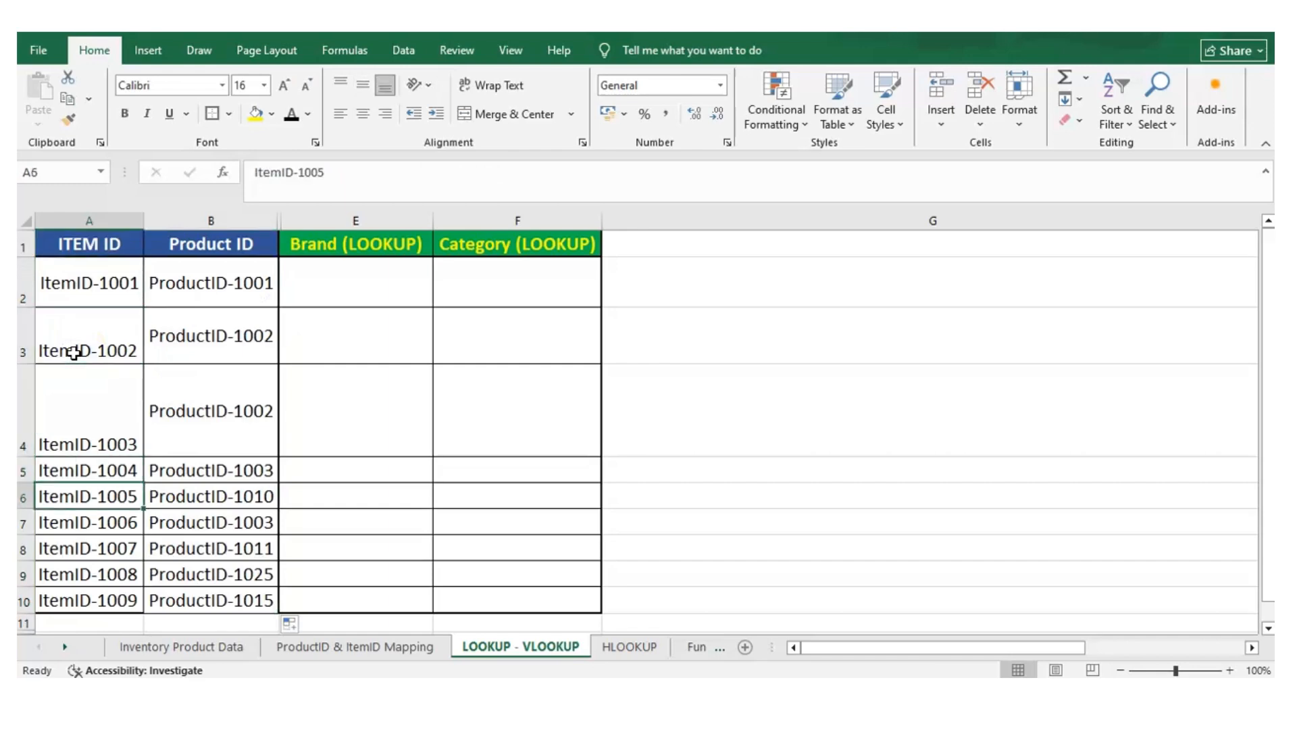
pyautogui.press('Down')
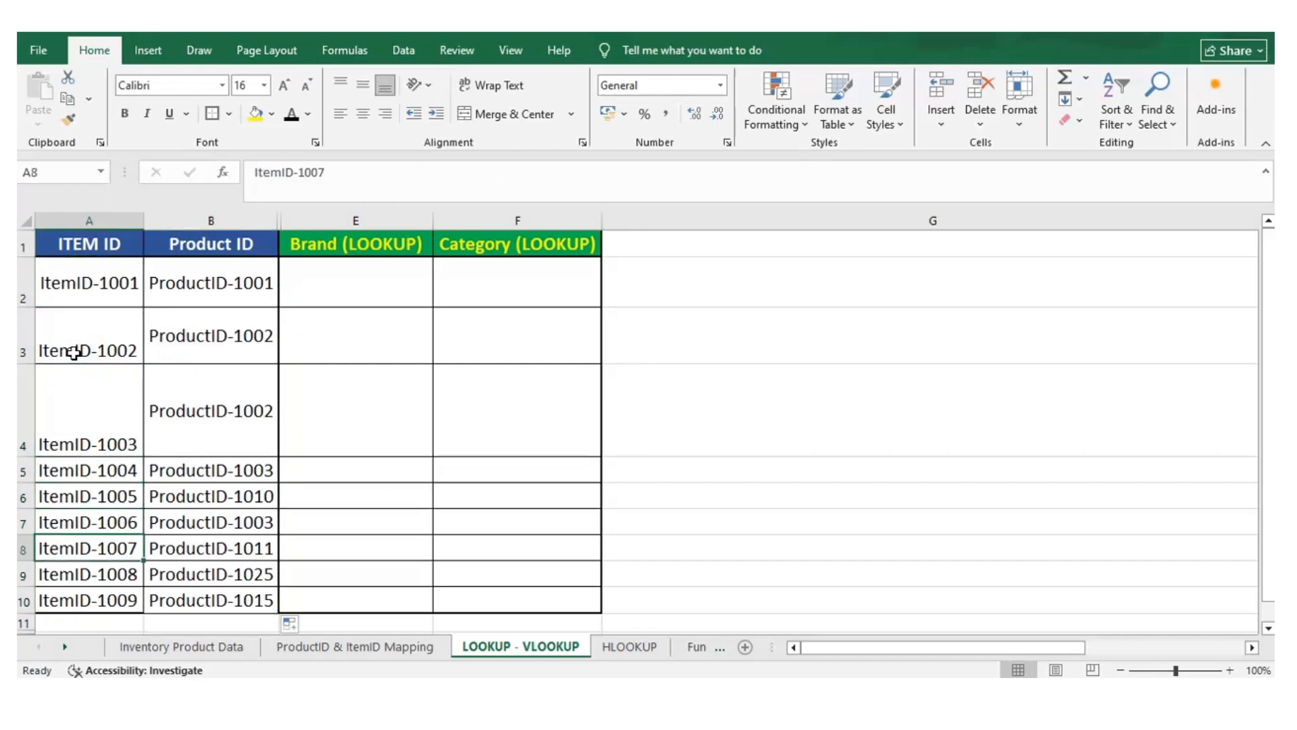
pyautogui.click(70, 351)
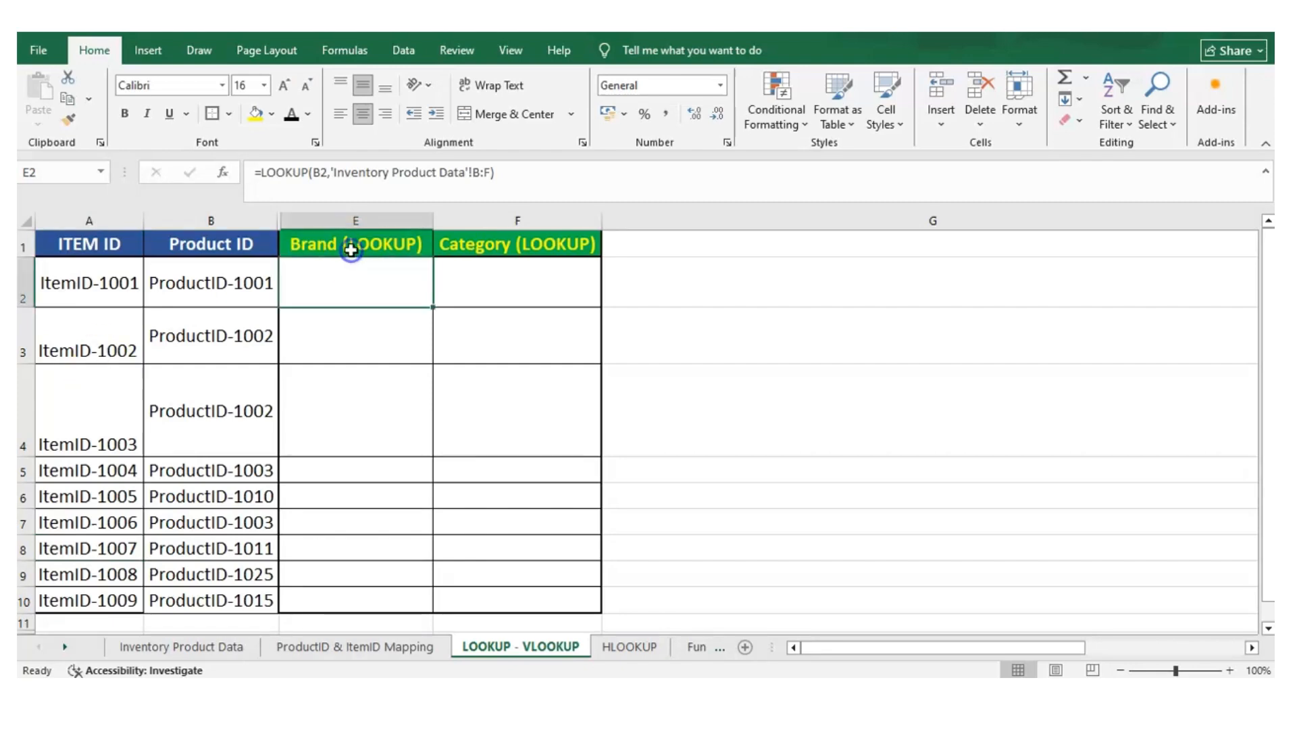
# Examine the Category and Brand LOOKUP formulas in row 2, highlighting the lookup value B2 in the Brand formula
pyautogui.press('Right')
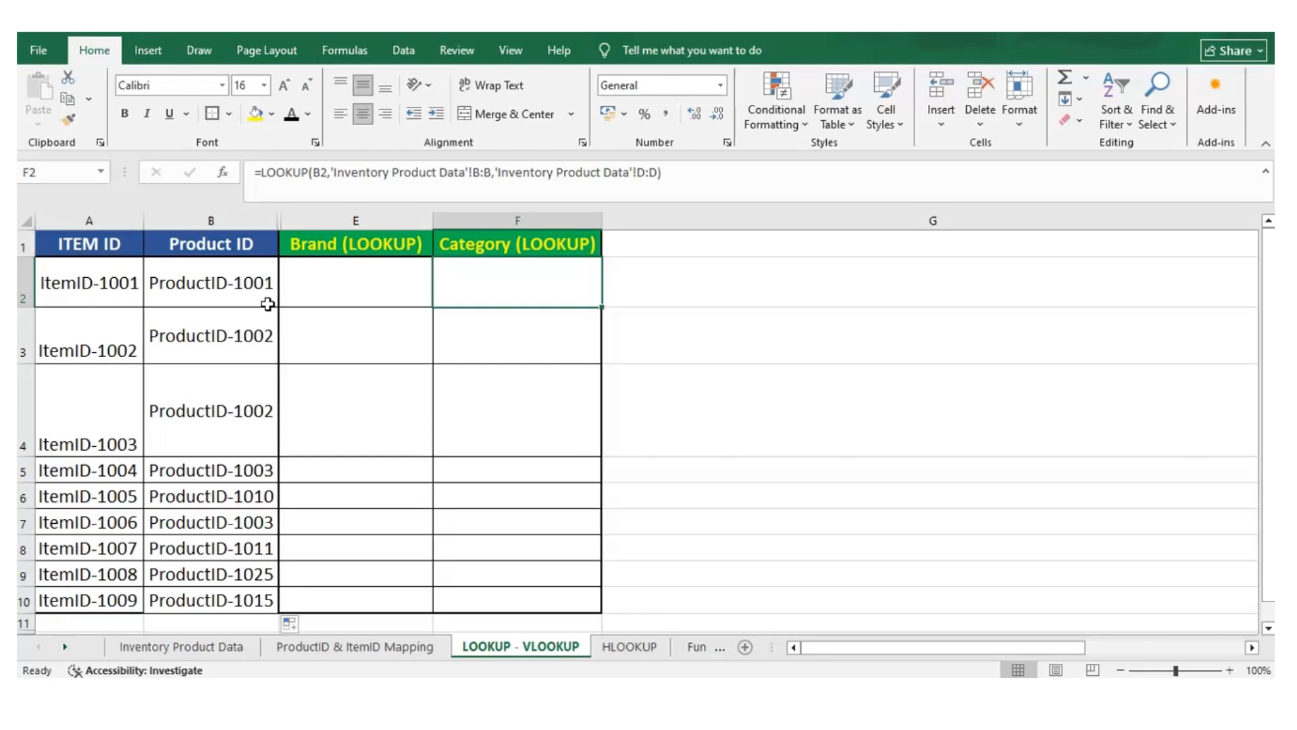
pyautogui.click(327, 281)
pyautogui.moveTo(312, 174); pyautogui.dragTo(328, 179)
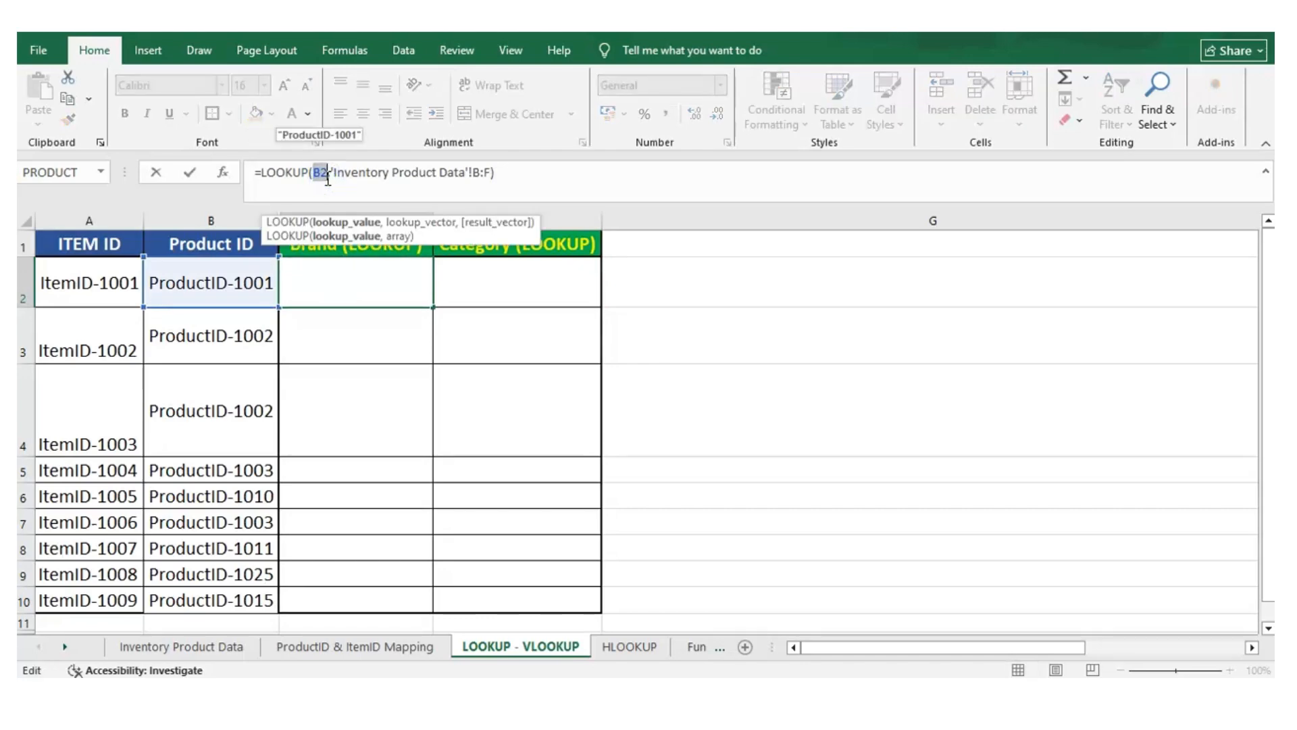
pyautogui.click(181, 646)
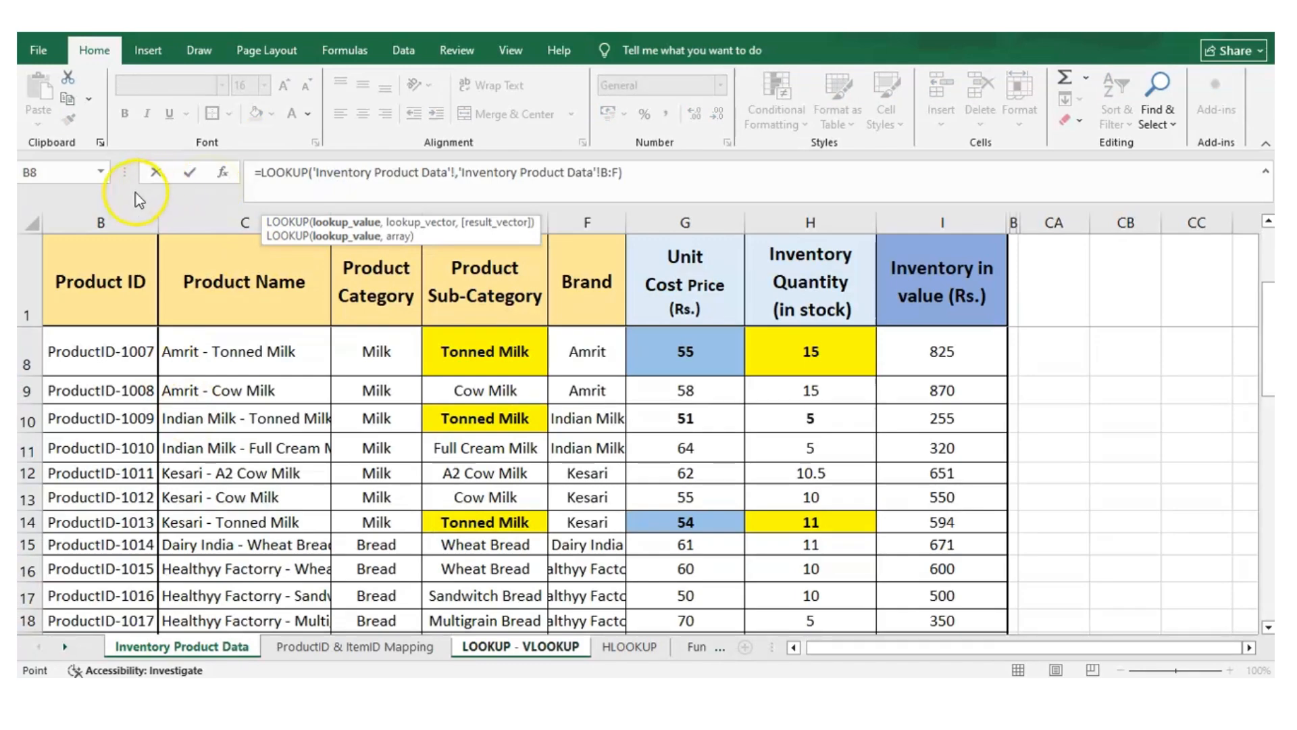
pyautogui.moveTo(125, 221); pyautogui.dragTo(208, 227)
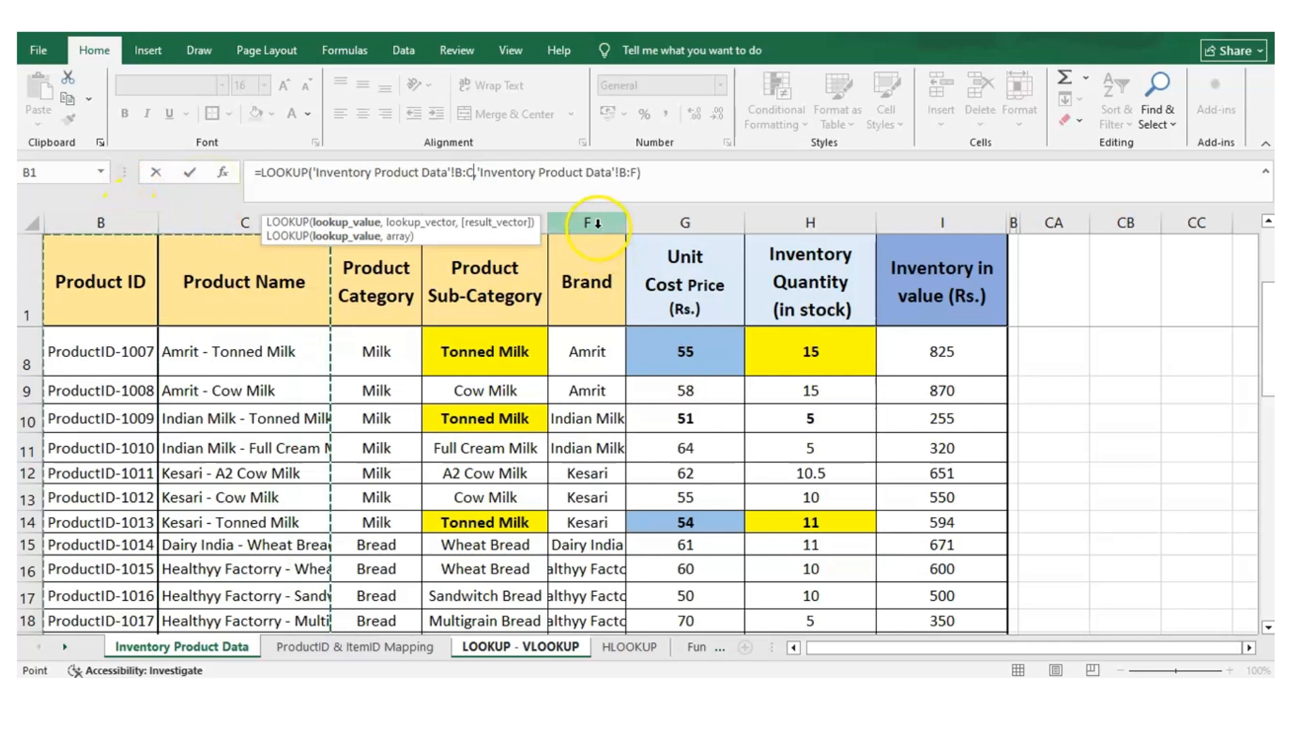
pyautogui.press('Escape')
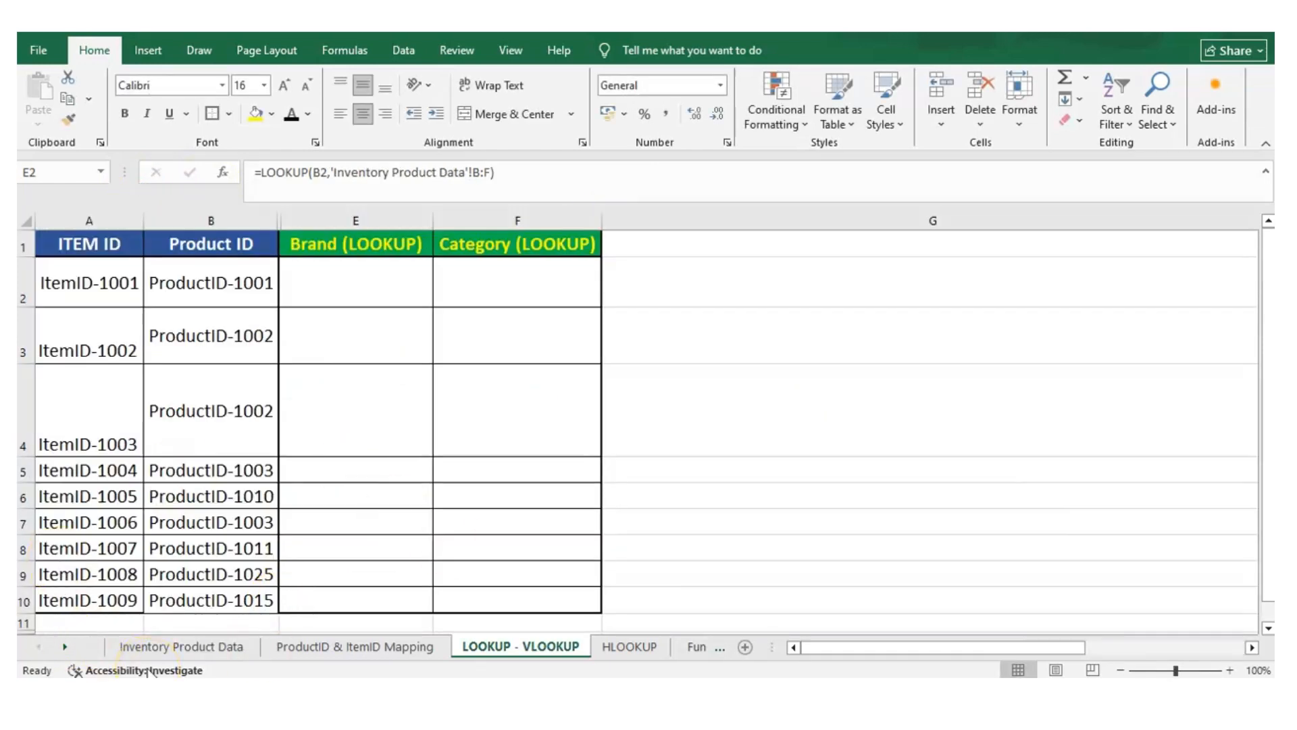
# Go to the first product record, ProductID-1001, on the Inventory Product Data sheet
pyautogui.click(143, 645)
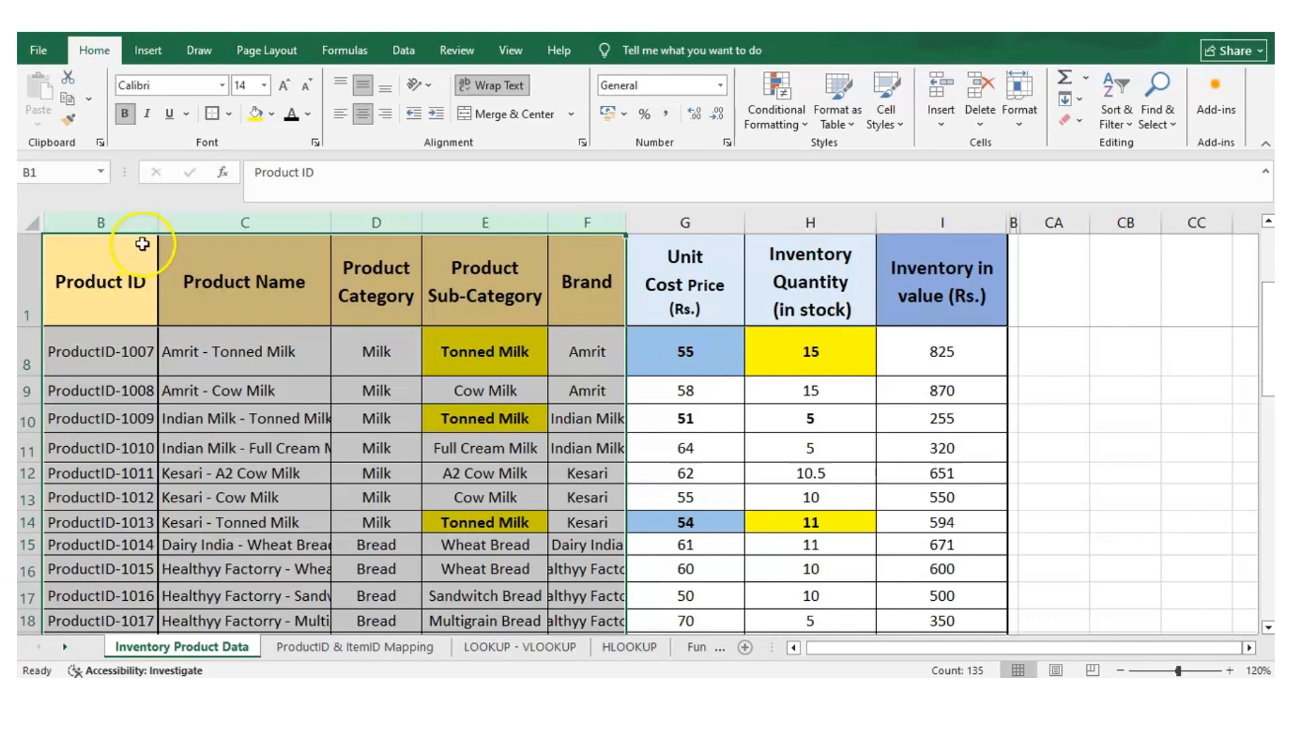
pyautogui.click(112, 411)
pyautogui.press('Up')
pyautogui.press('Up')
pyautogui.press('Up')
pyautogui.press('Up')
pyautogui.press('Up')
pyautogui.press('Up')
pyautogui.press('Up')
pyautogui.press('Up')
pyautogui.press('Up')
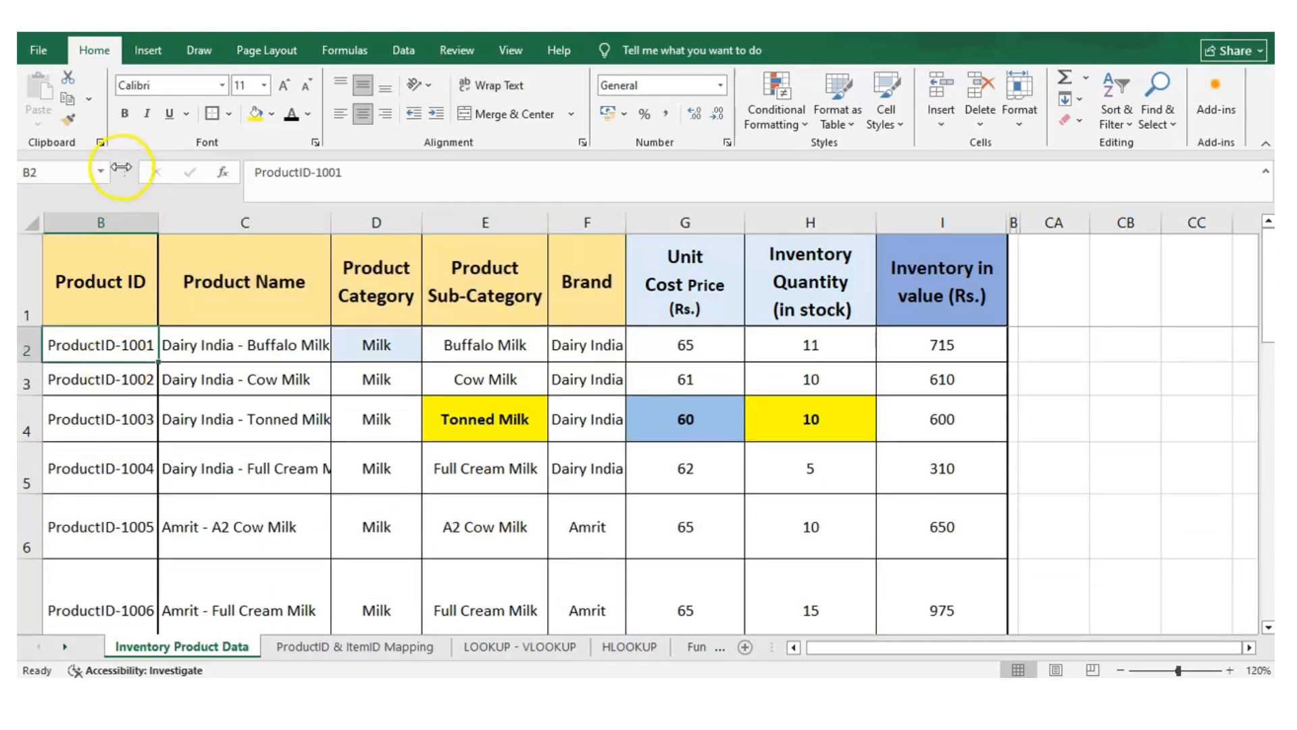
# Highlight columns B through F, from Product ID to Brand, to review the Brand formula's lookup array
pyautogui.click(124, 217)
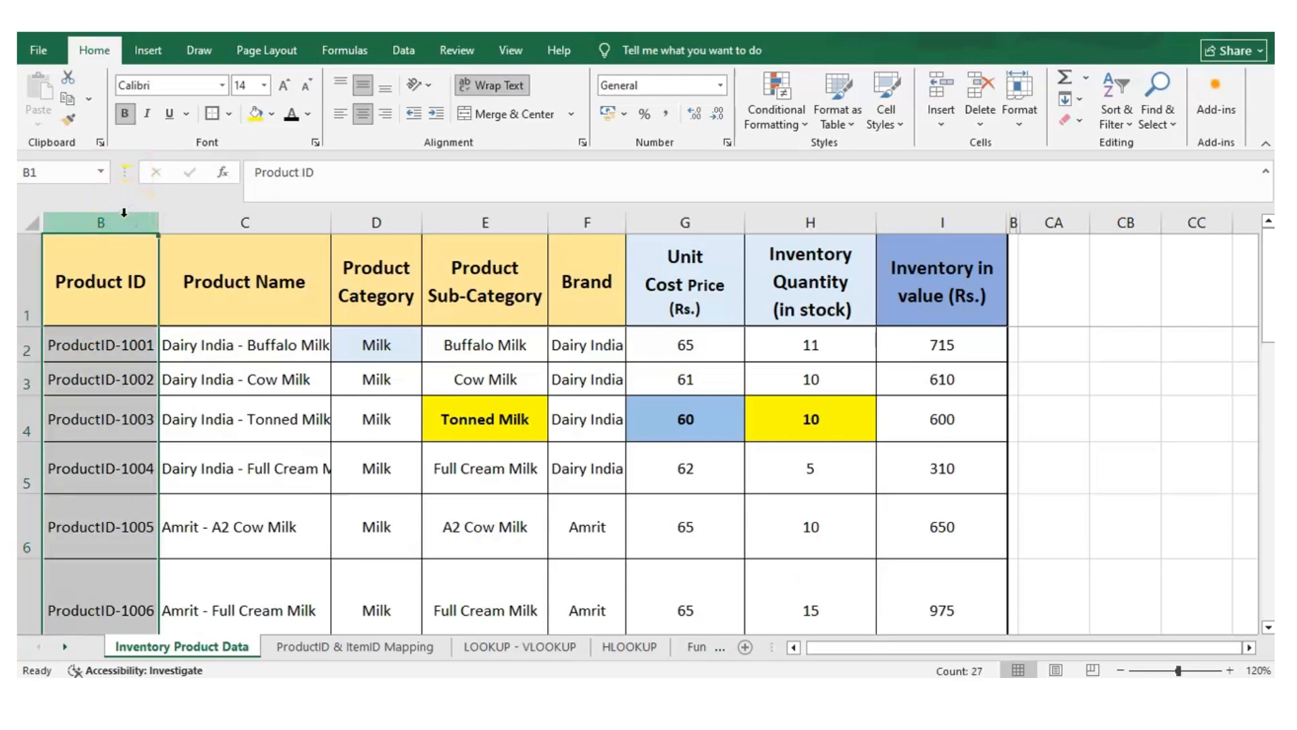
pyautogui.keyDown('ctrl'); pyautogui.click(591, 218); pyautogui.keyUp('ctrl')
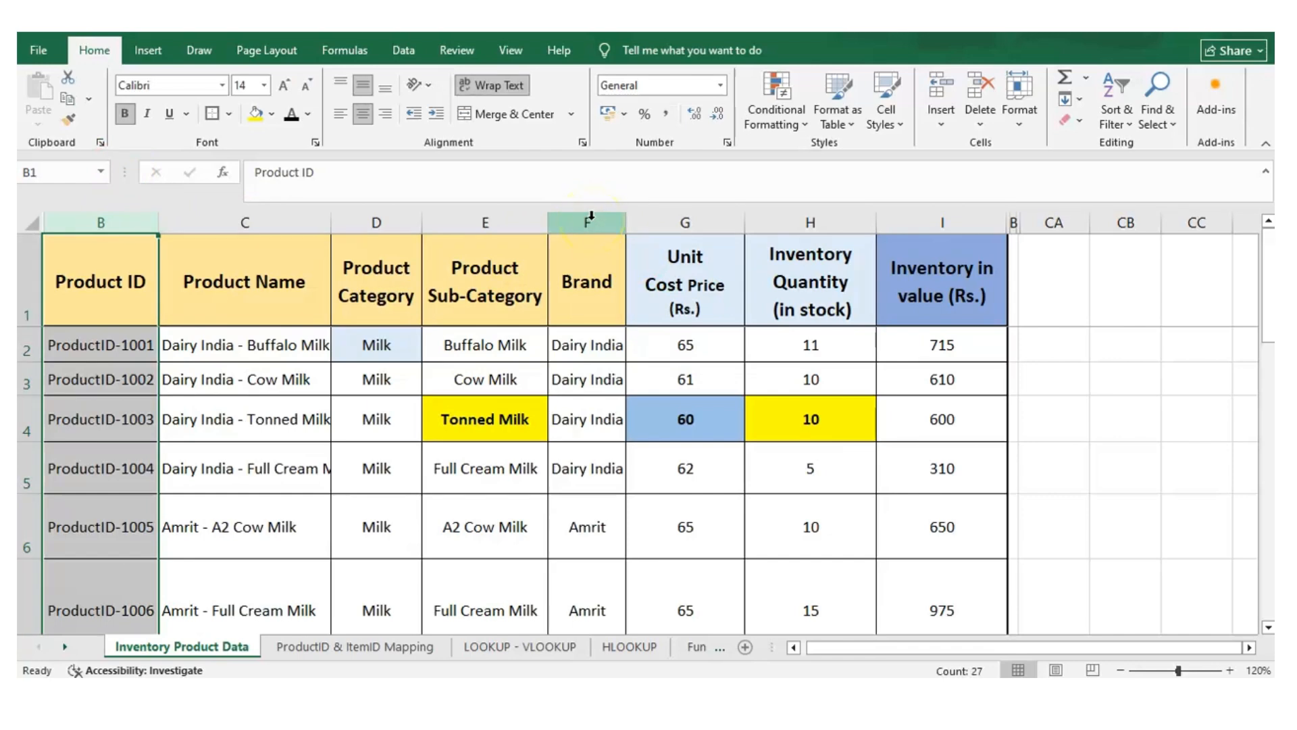
pyautogui.keyDown('shift'); pyautogui.click(591, 217); pyautogui.keyUp('shift')
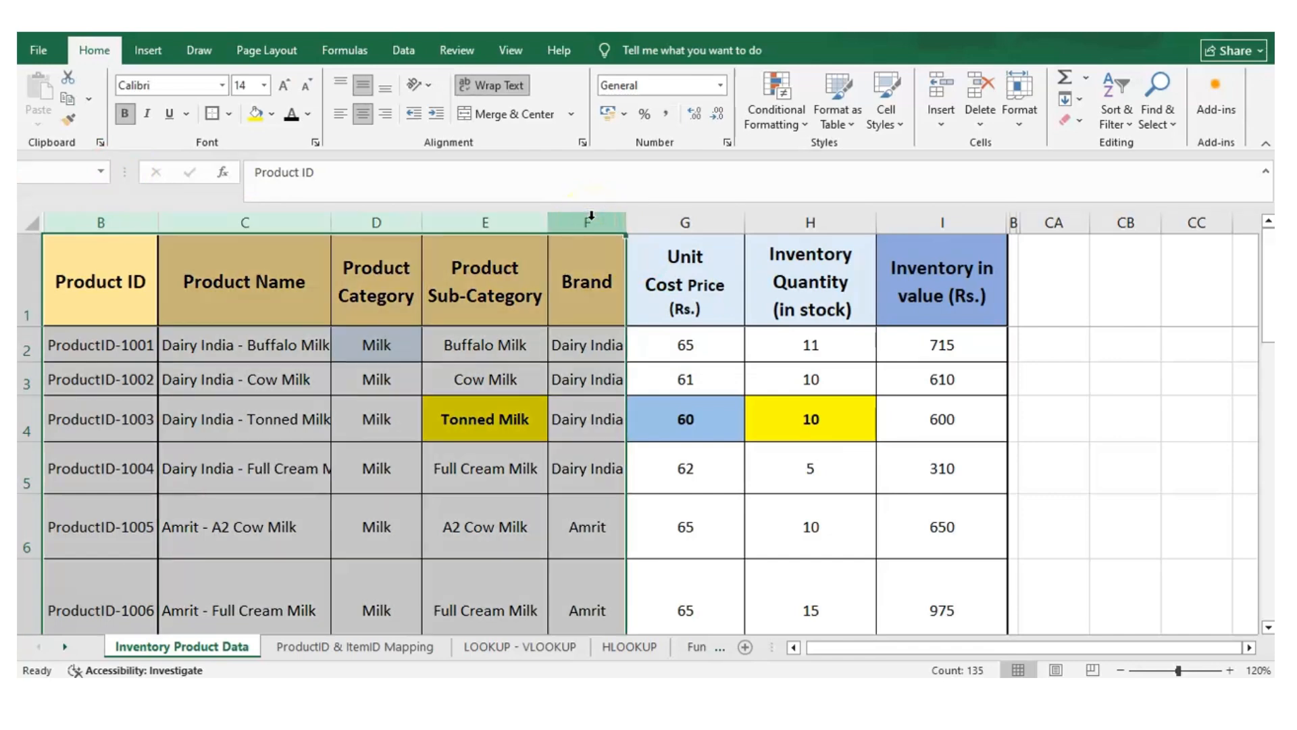
# Check the ProductID-1001 record, and fill the Brand LOOKUP formula from E2 down to E10 on the LOOKUP - VLOOKUP sheet
pyautogui.click(208, 346)
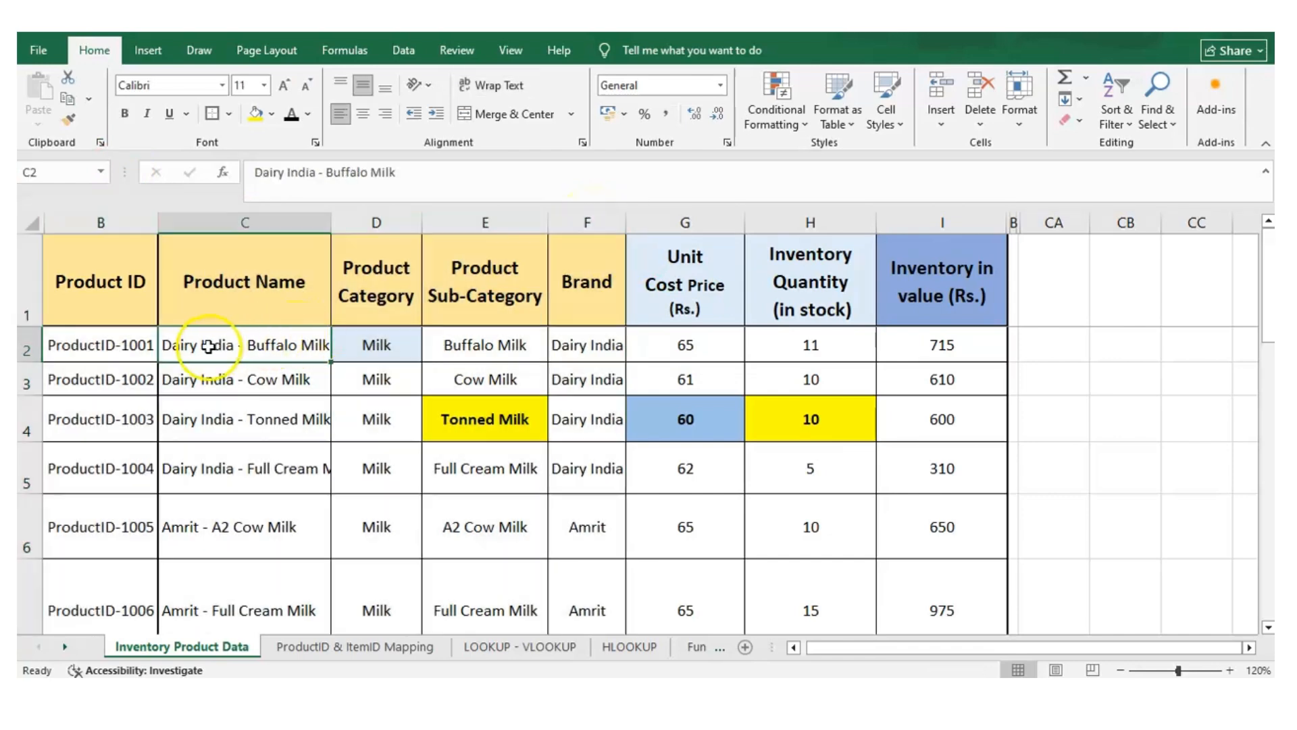
pyautogui.click(142, 346)
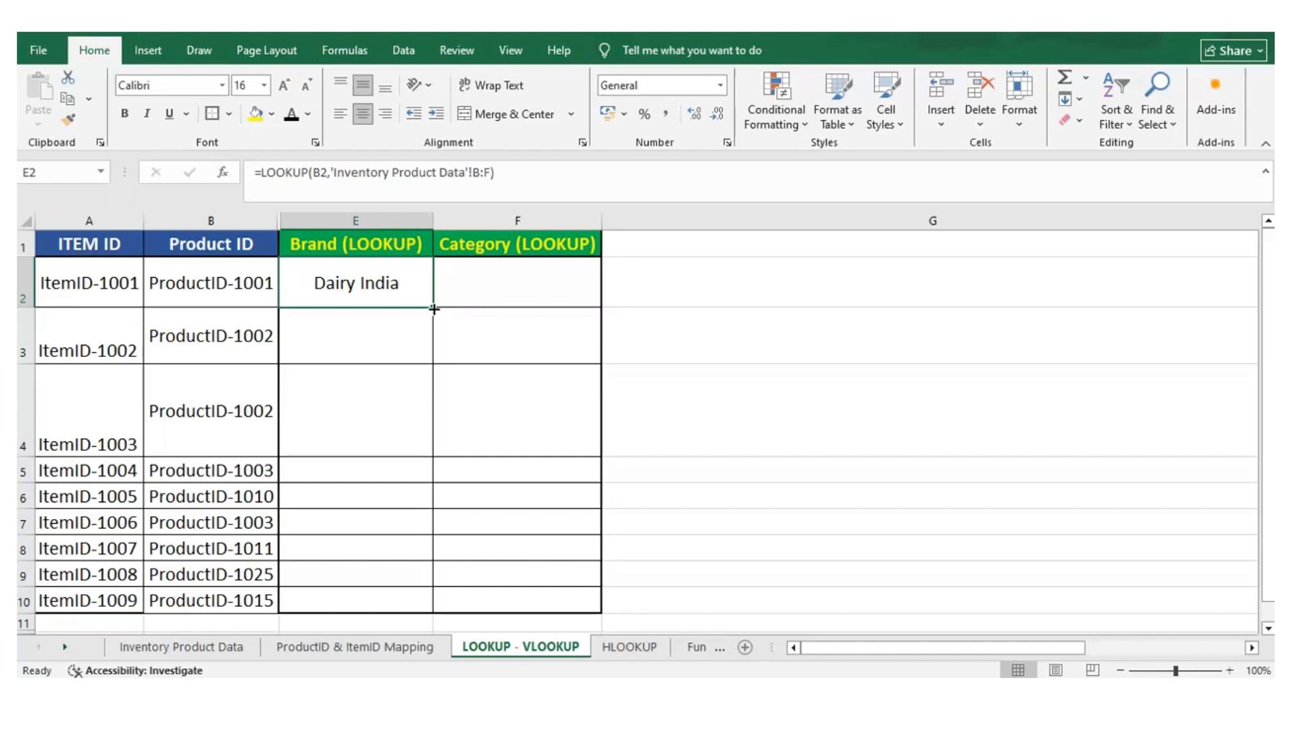
pyautogui.doubleClick(434, 308)
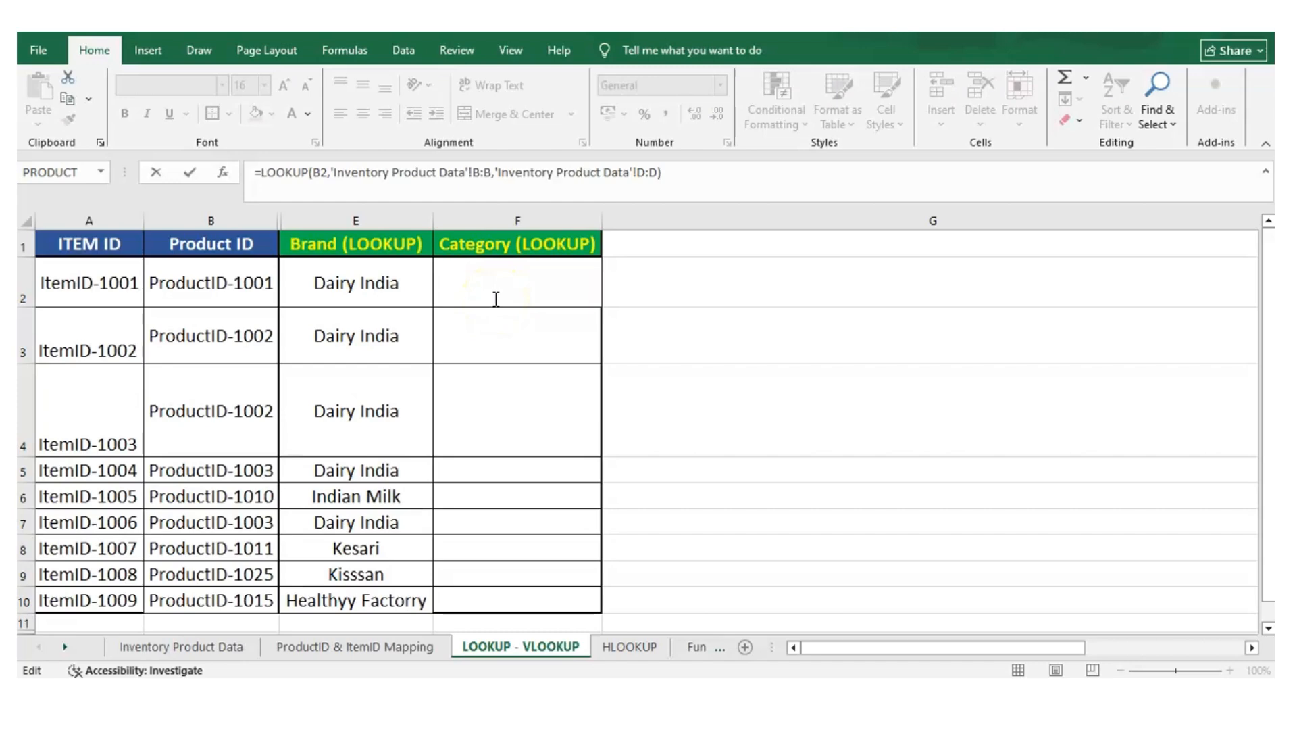
# Examine the function name and the lookup value B2 in the Category LOOKUP formula in F2
pyautogui.click(289, 168)
pyautogui.rightClick(298, 175)
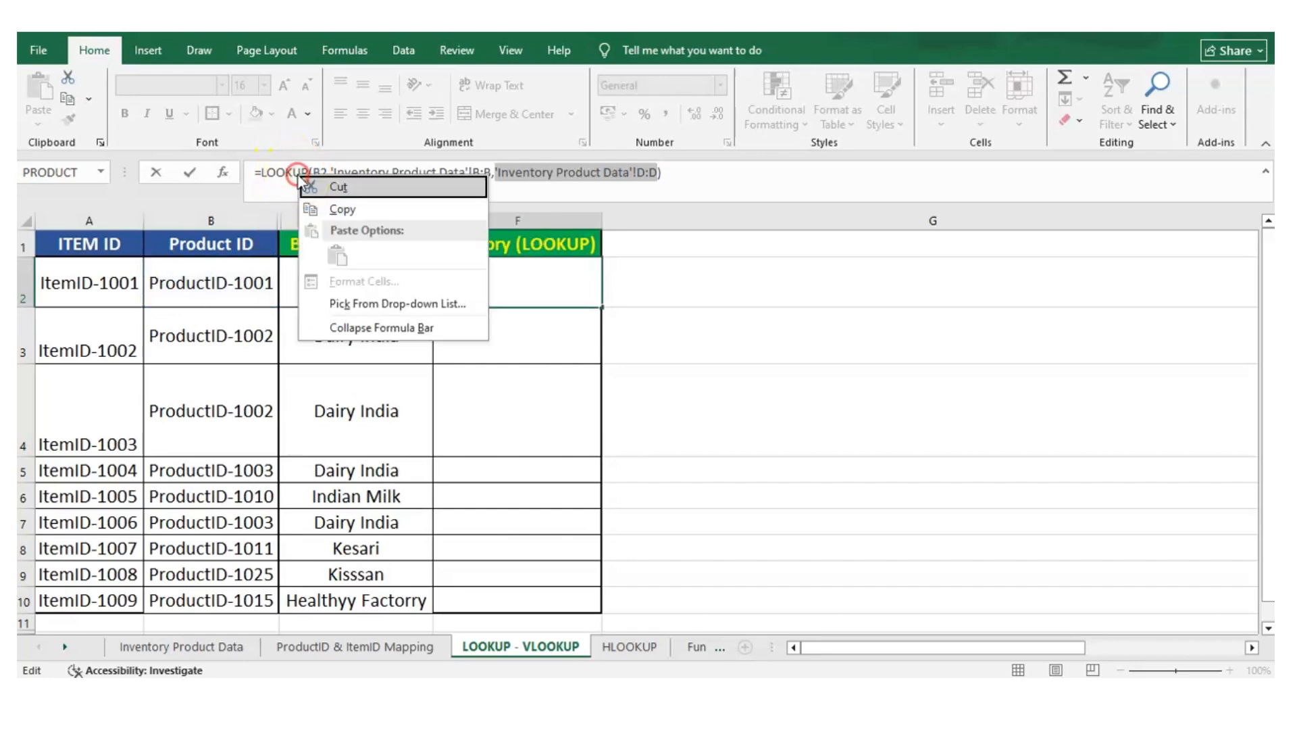
pyautogui.click(283, 174)
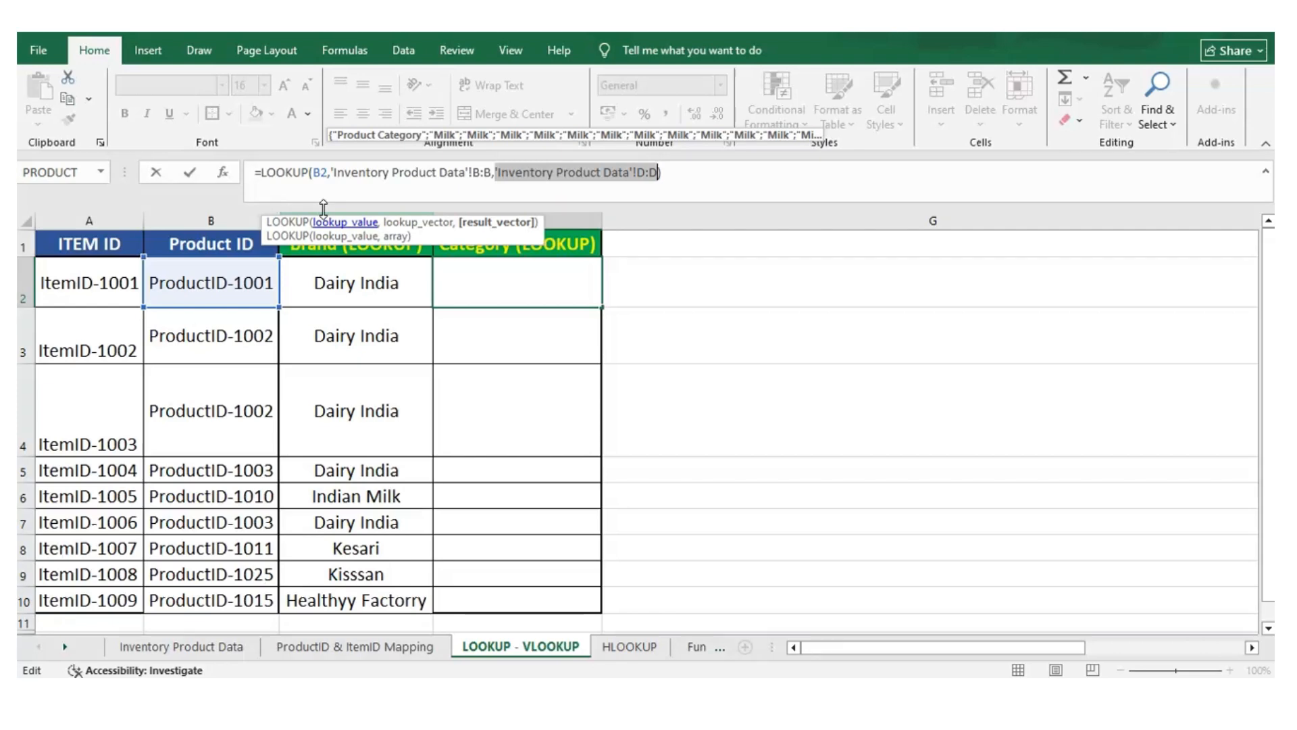
pyautogui.click(325, 172)
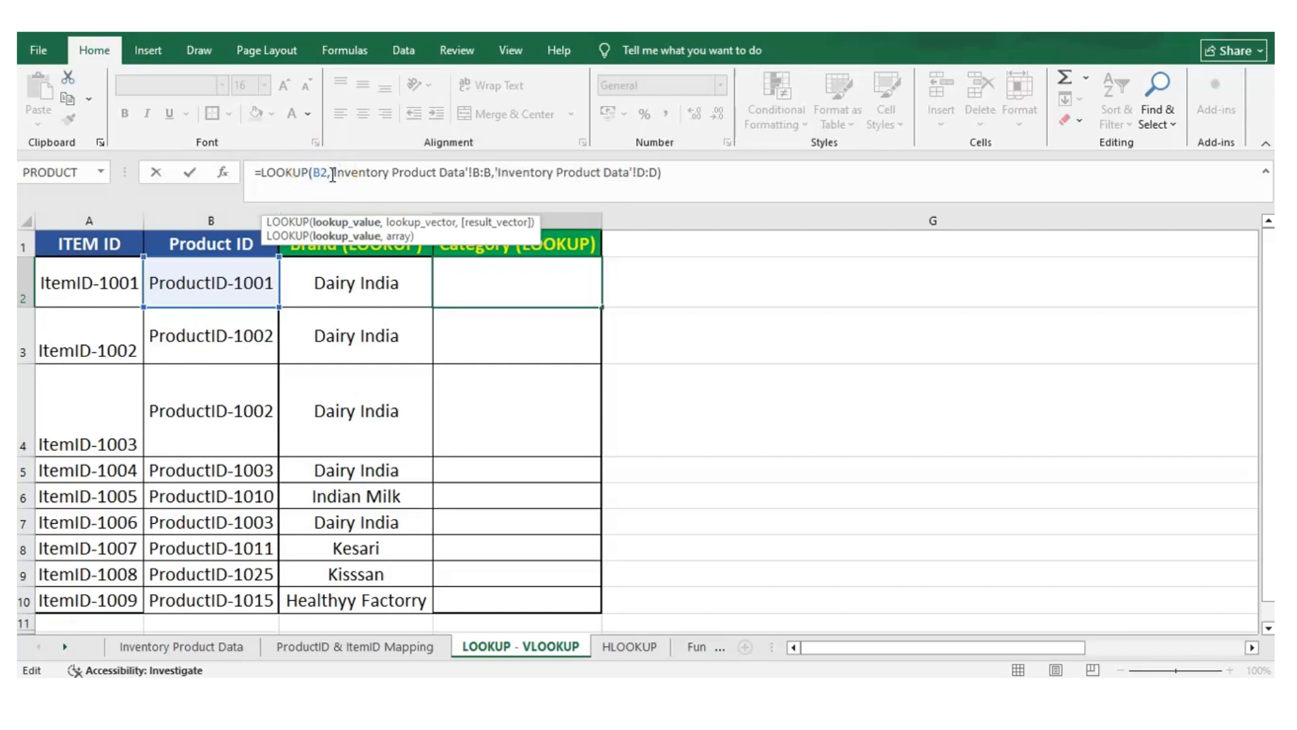
# Highlight the lookup vector 'Inventory Product Data'!B:B in the F2 formula and trace it to the Product ID column on its sheet
pyautogui.click(331, 175)
pyautogui.moveTo(331, 174); pyautogui.dragTo(486, 169)
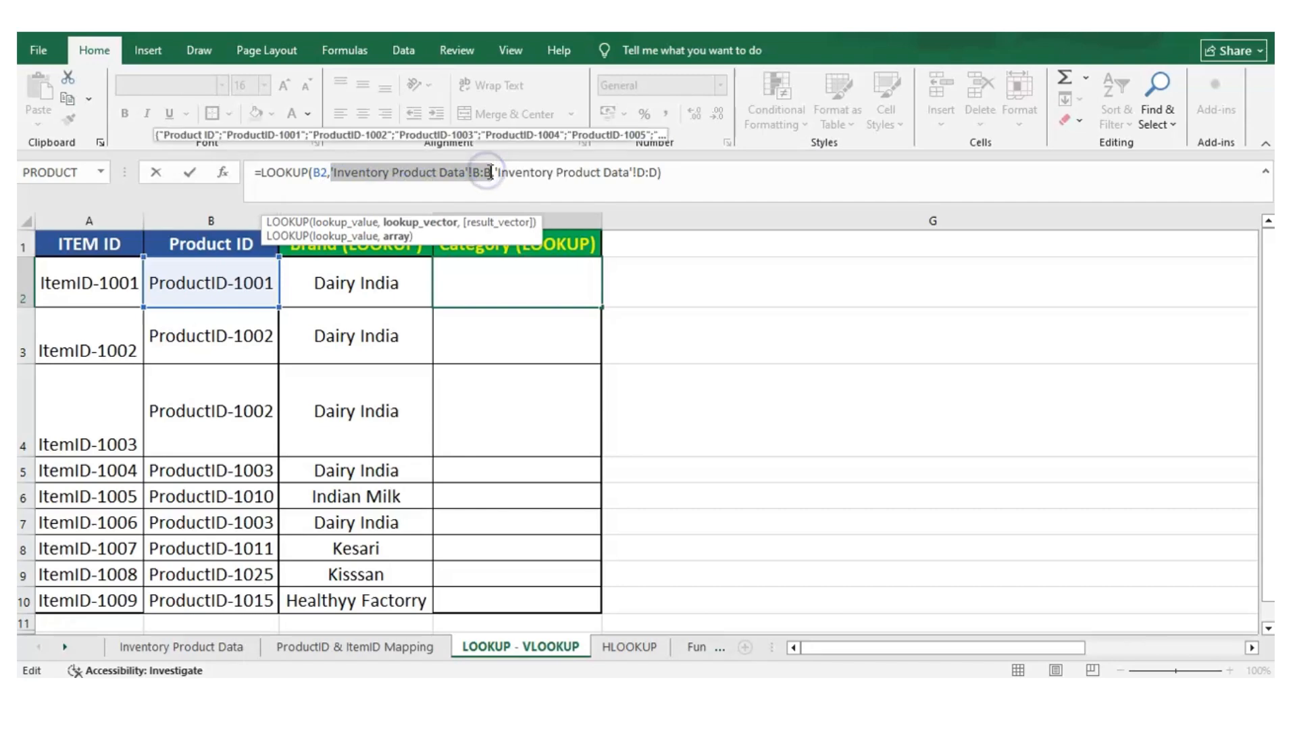
pyautogui.click(186, 648)
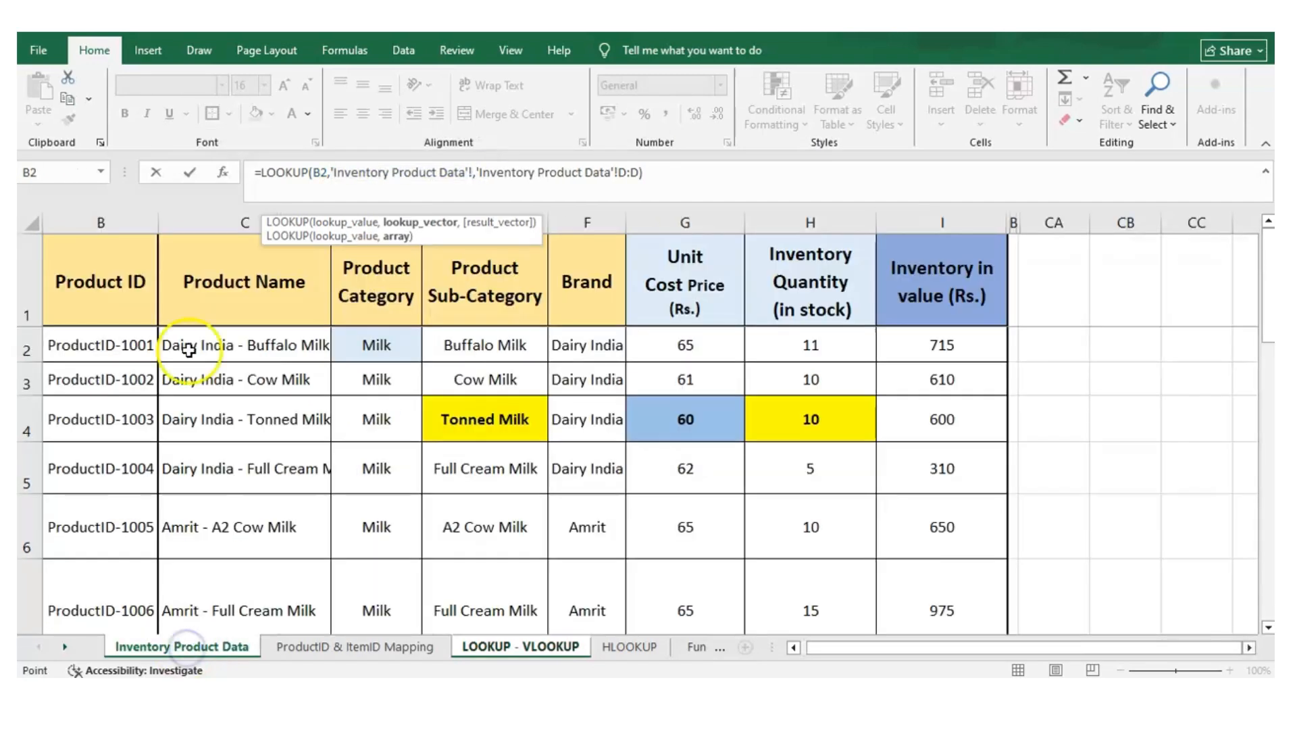
pyautogui.click(125, 211)
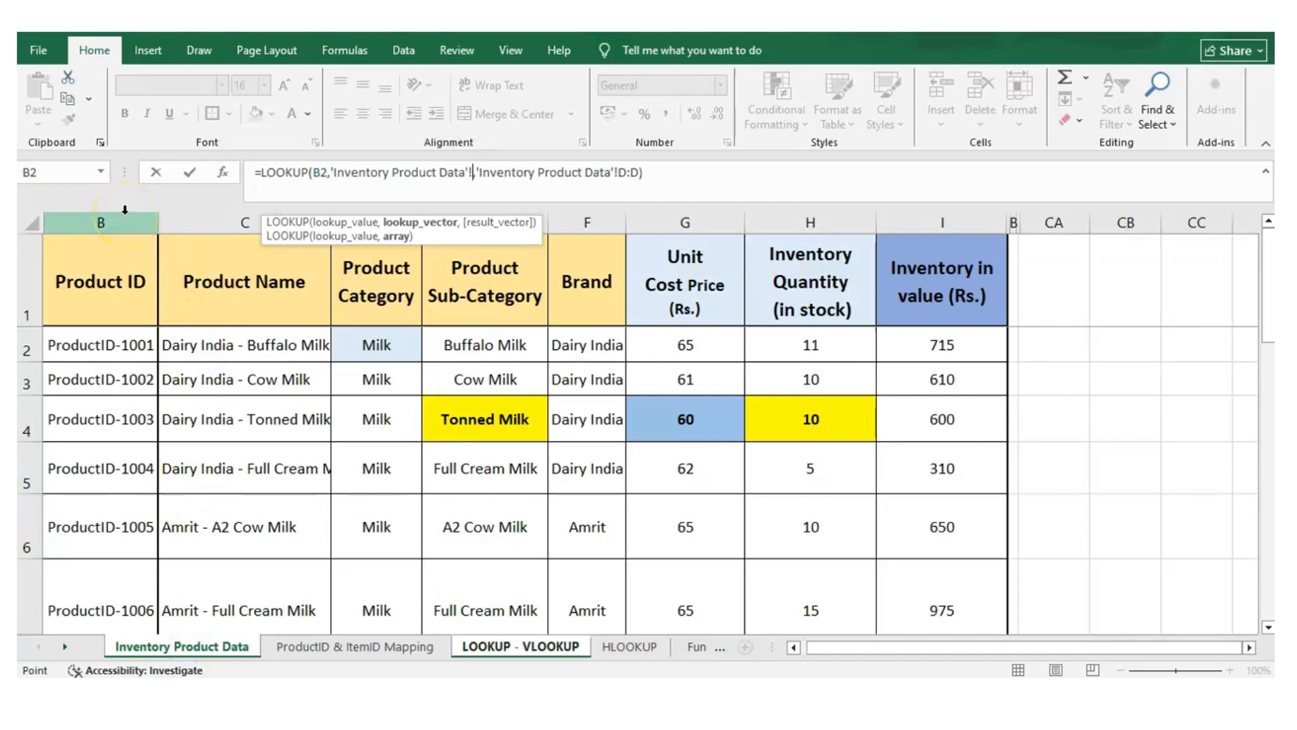
pyautogui.click(146, 219)
pyautogui.press('Return')
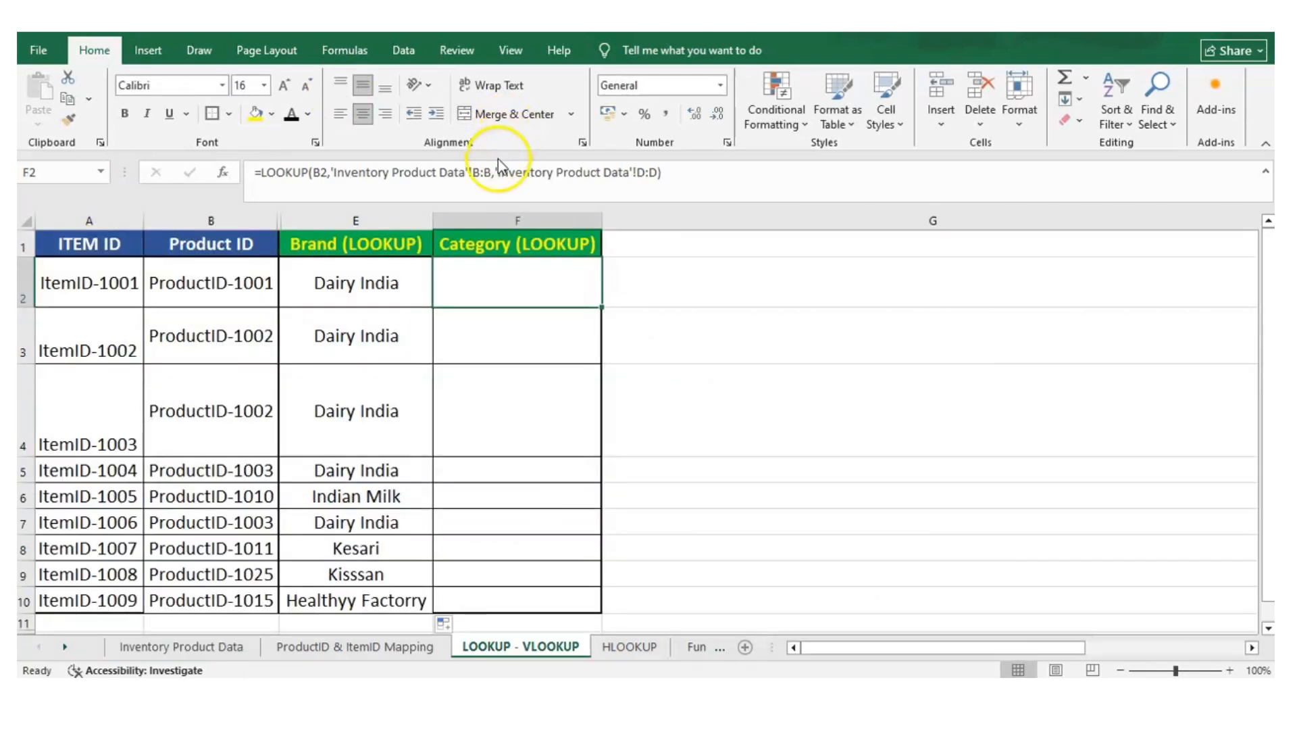
# Highlight the result vector 'Inventory Product Data'!D:D in the F2 formula, view its source sheet, and leave the formula unedited
pyautogui.click(494, 177)
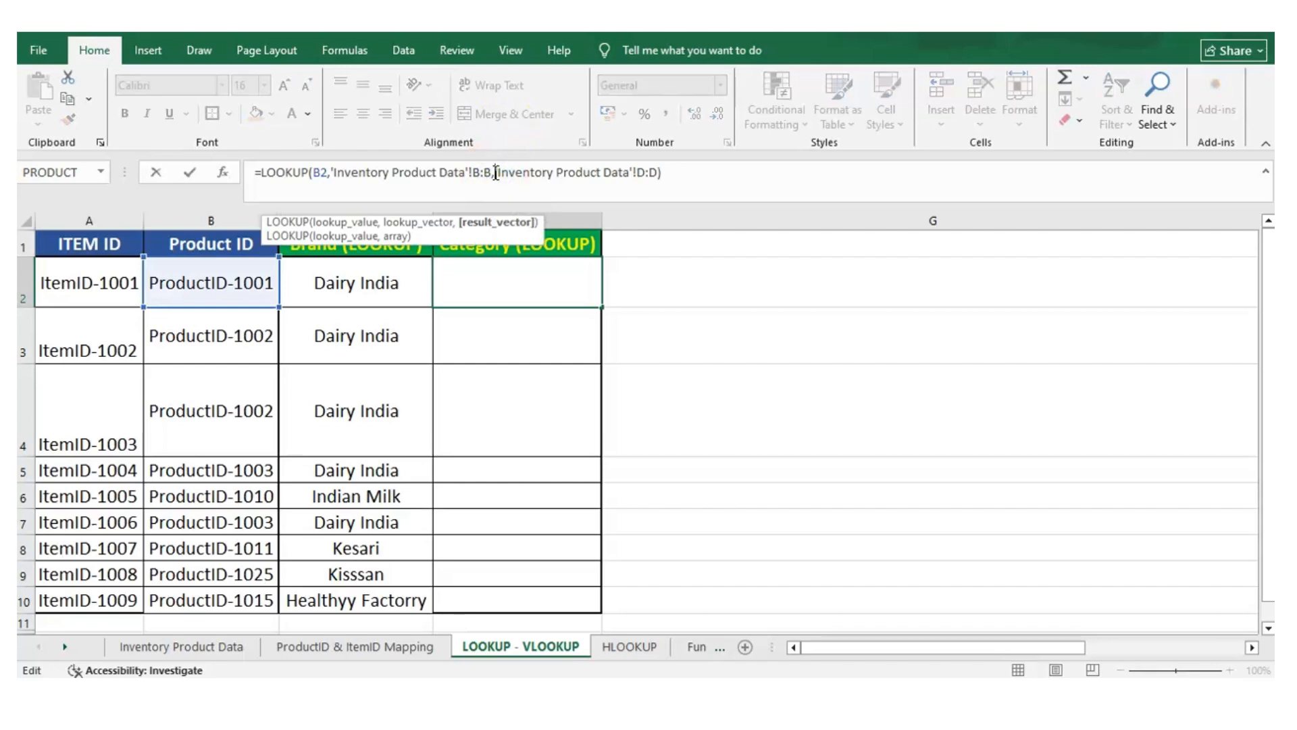
pyautogui.moveTo(495, 173); pyautogui.dragTo(656, 181)
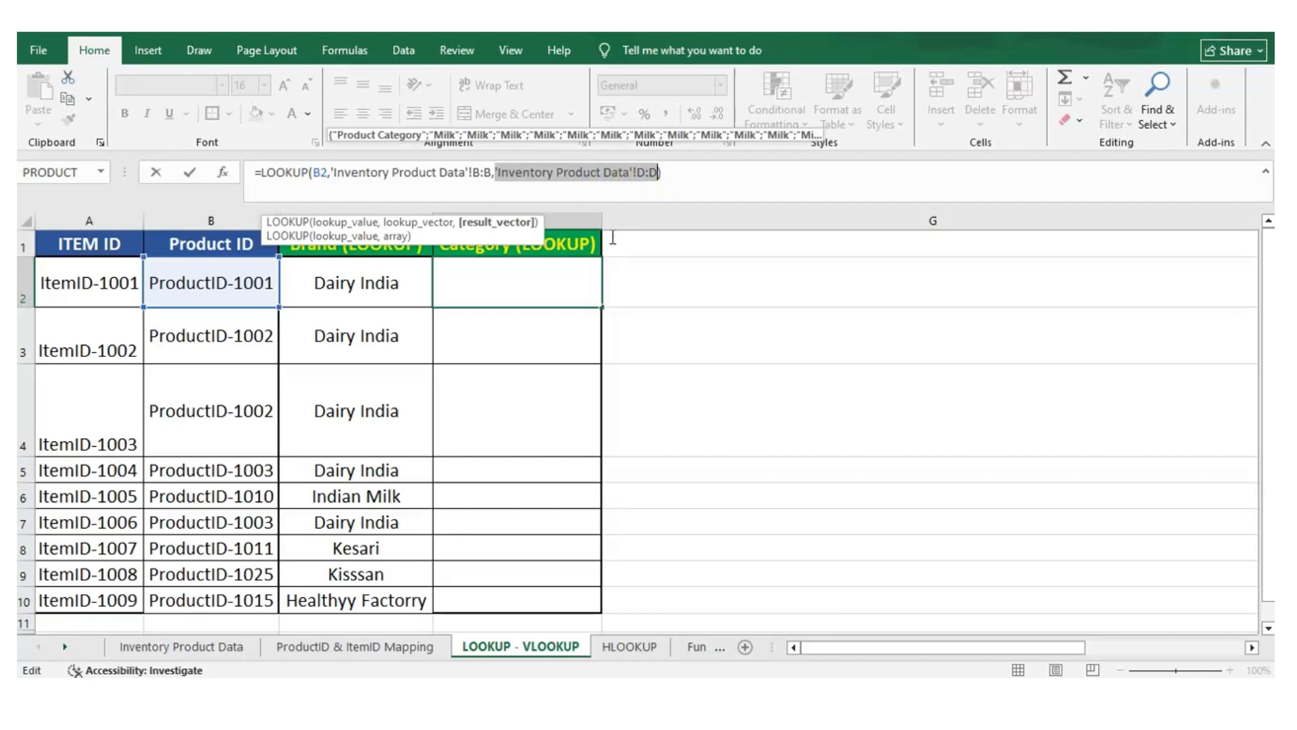
pyautogui.click(179, 647)
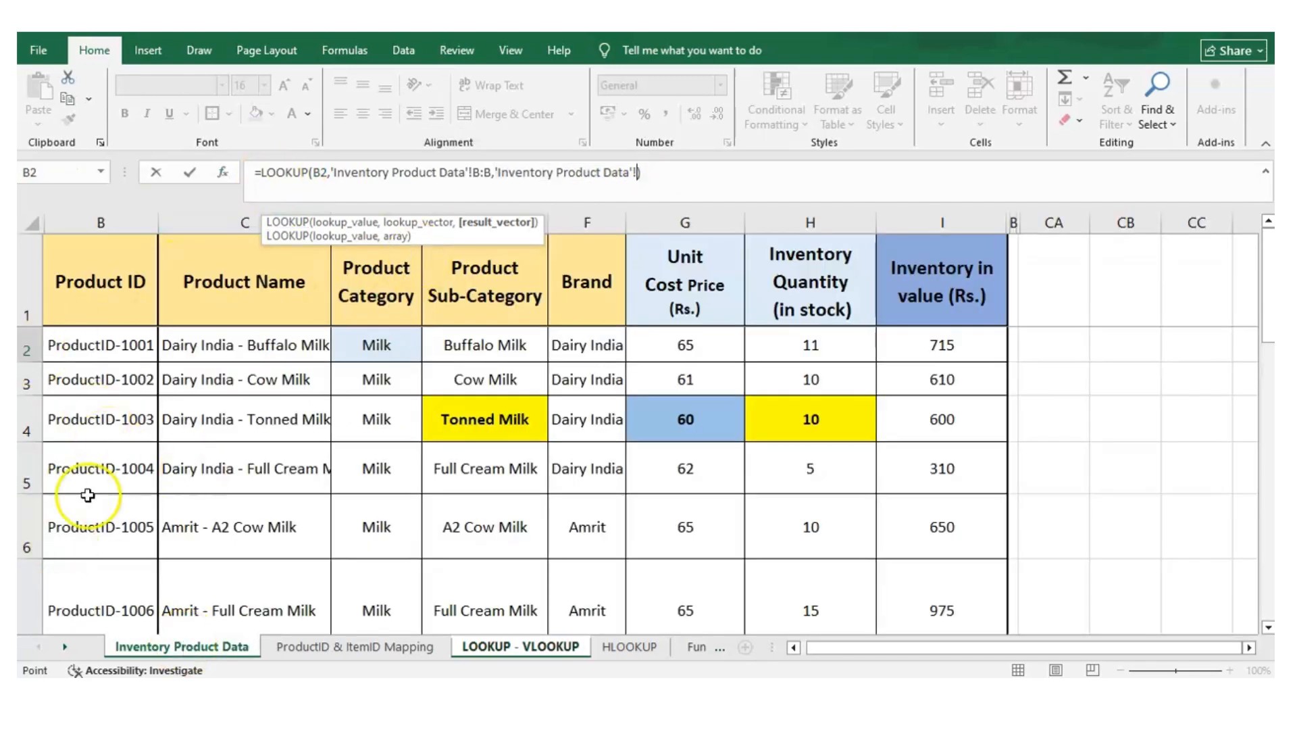
pyautogui.click(513, 647)
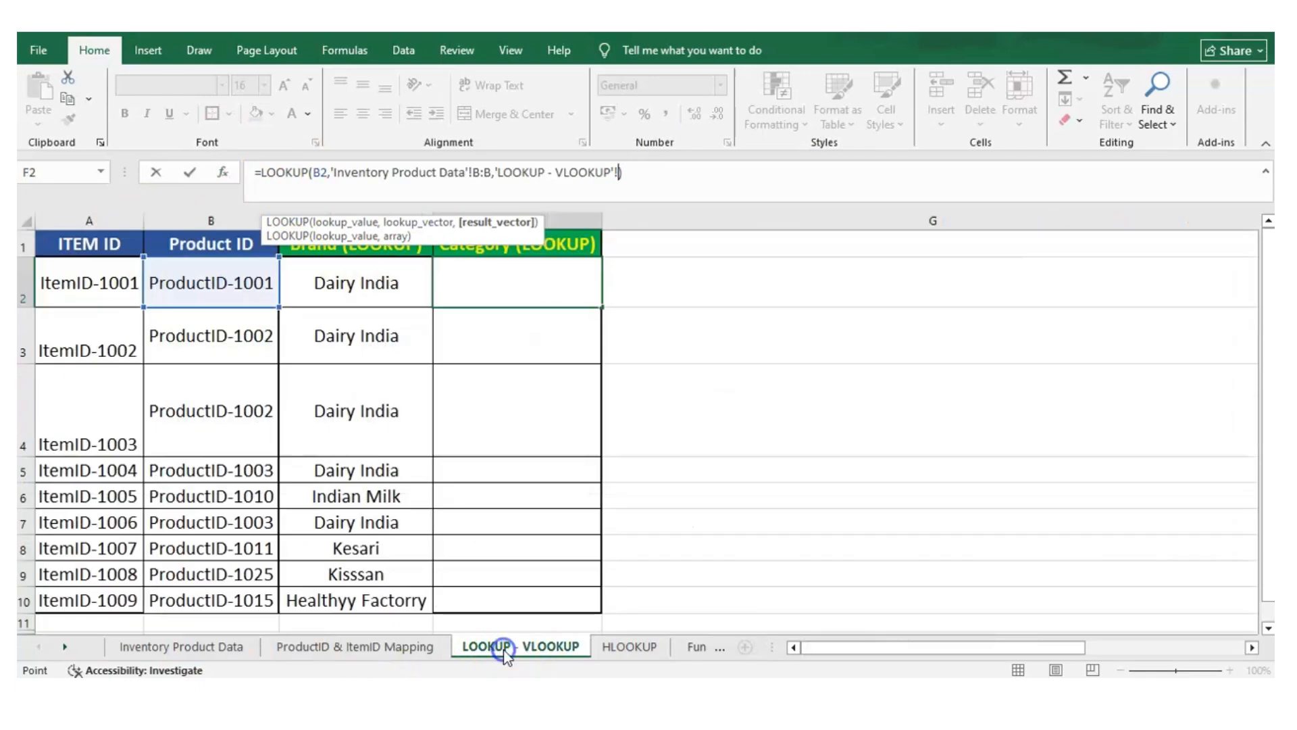
pyautogui.click(539, 340)
pyautogui.press('Escape')
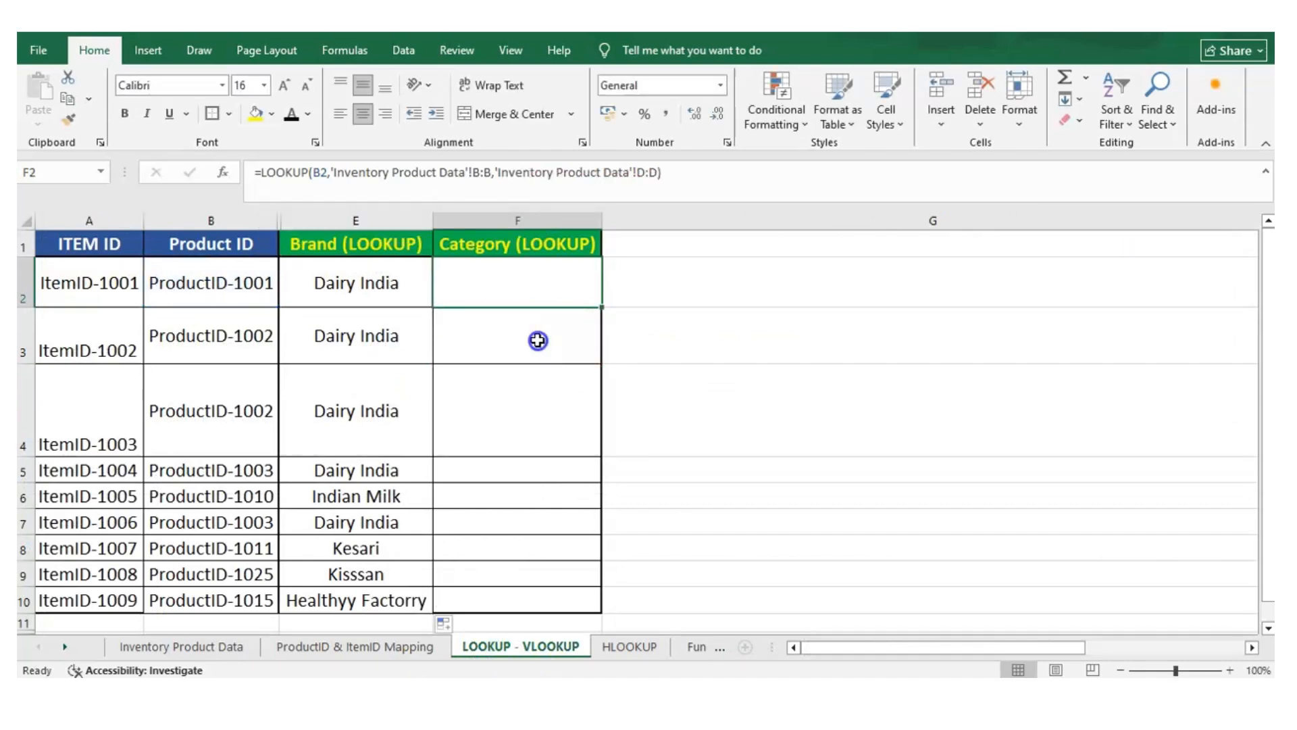
# Examine the Category LOOKUP formula in F3, highlighting its lookup vector and result vector
pyautogui.click(537, 340)
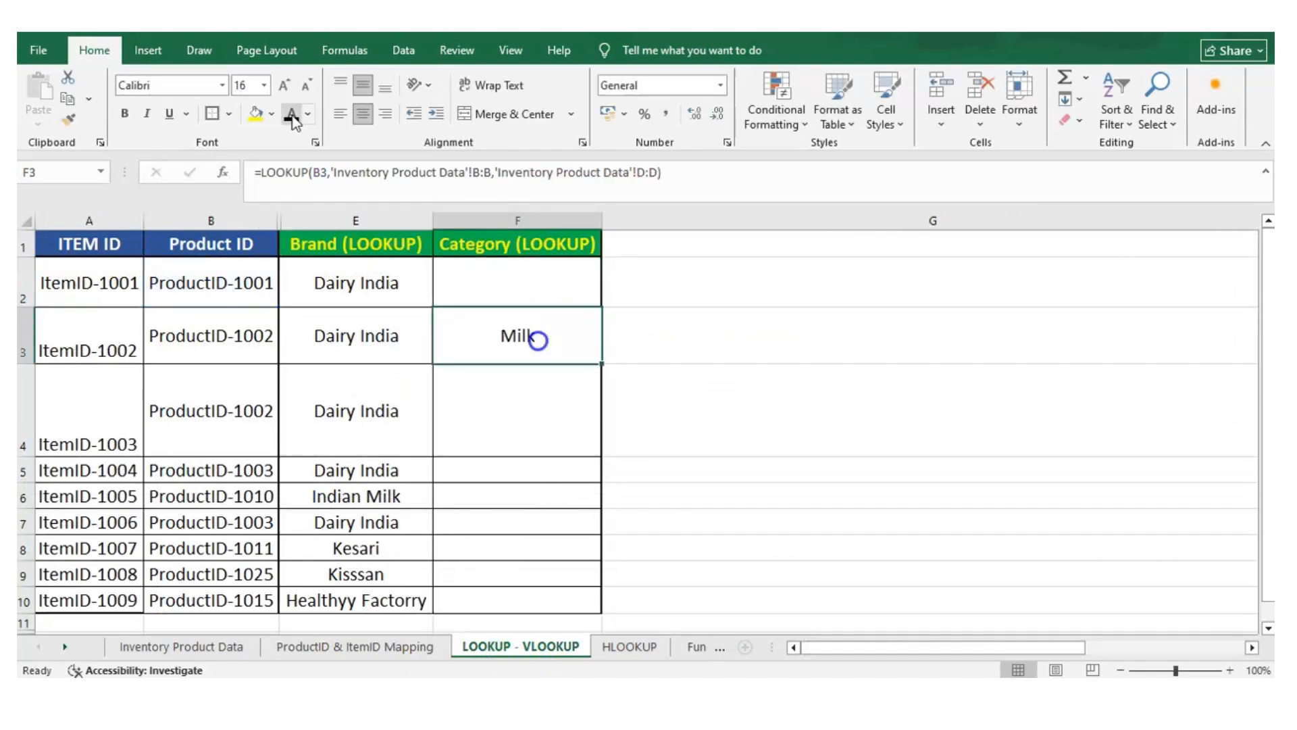
pyautogui.click(328, 170)
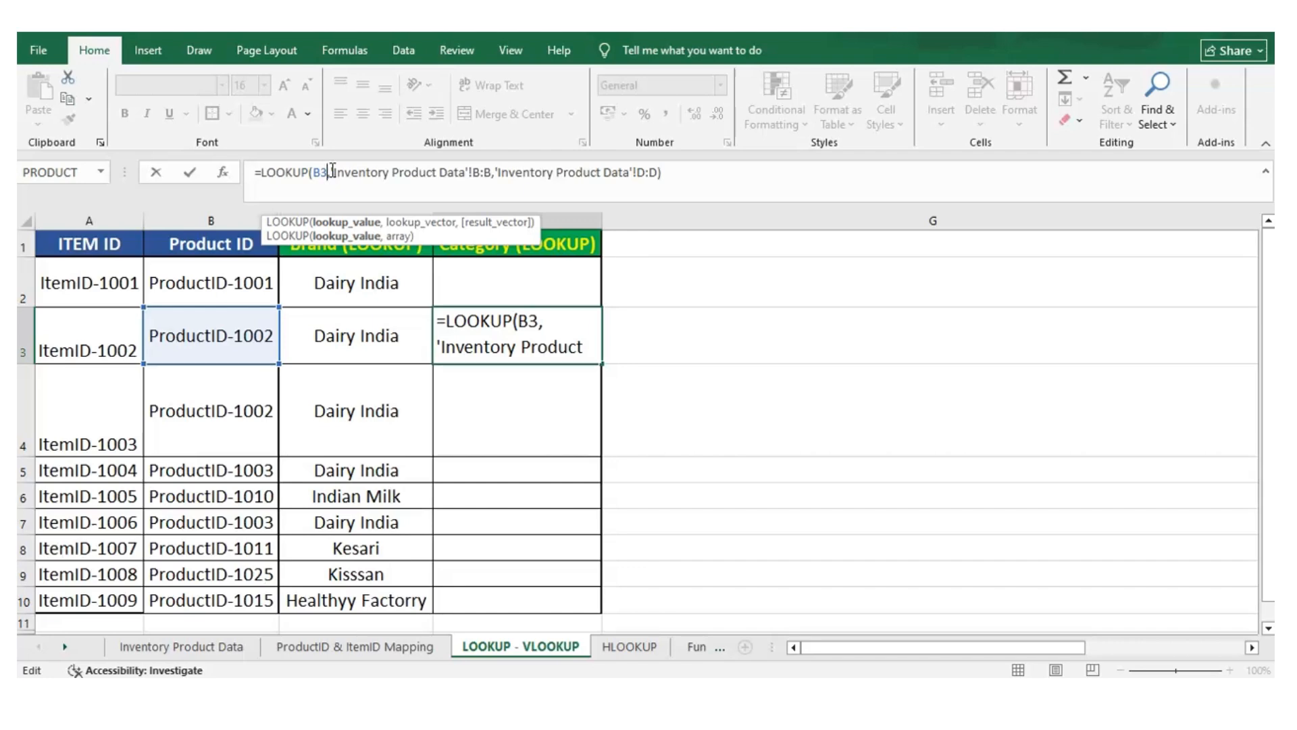
pyautogui.moveTo(331, 172); pyautogui.dragTo(657, 174)
pyautogui.click(498, 168)
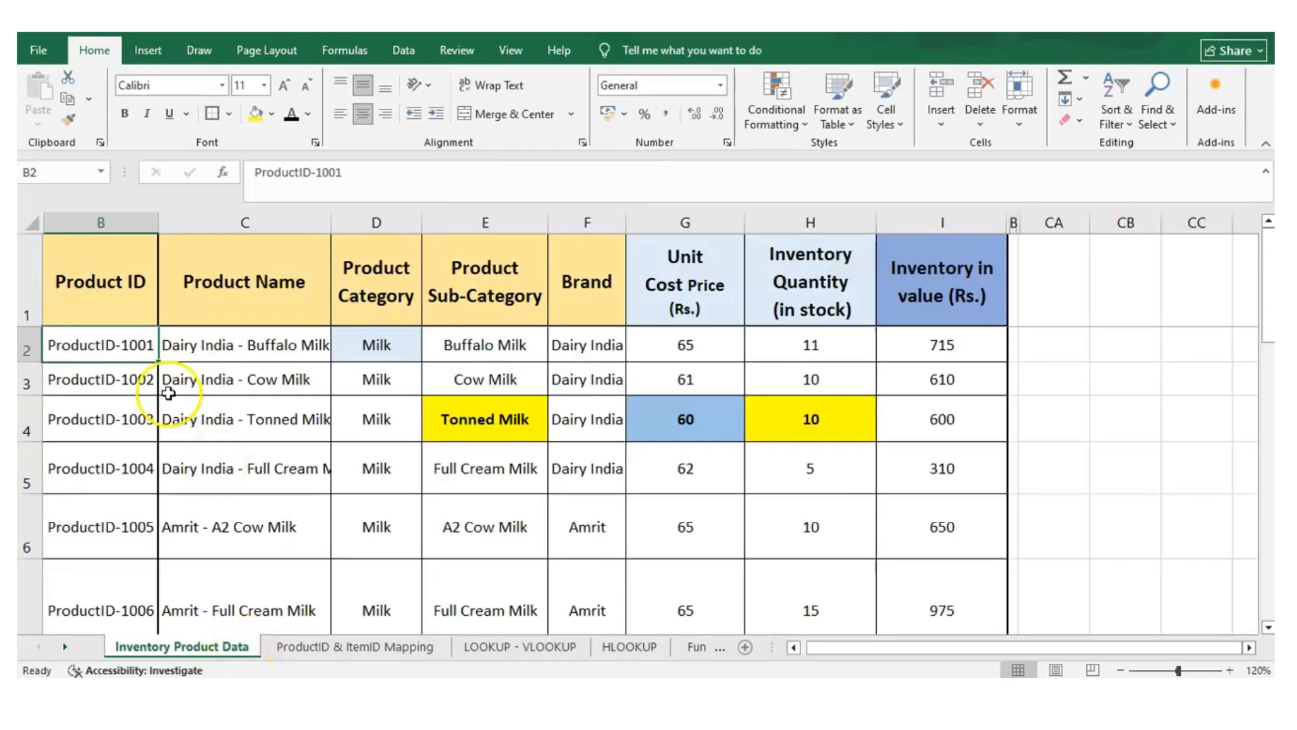
# Check the ProductID-1002 record against the Product Category column on the Inventory Product Data sheet
pyautogui.click(29, 381)
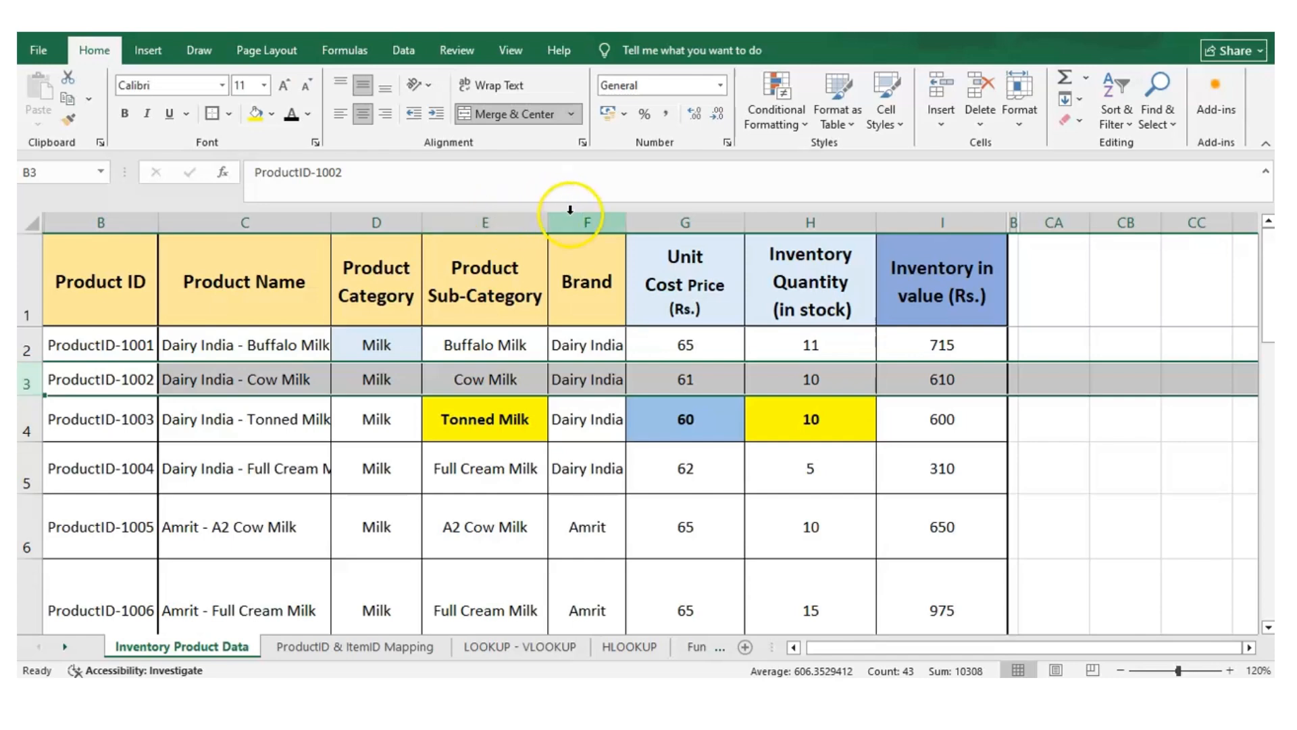
pyautogui.click(379, 220)
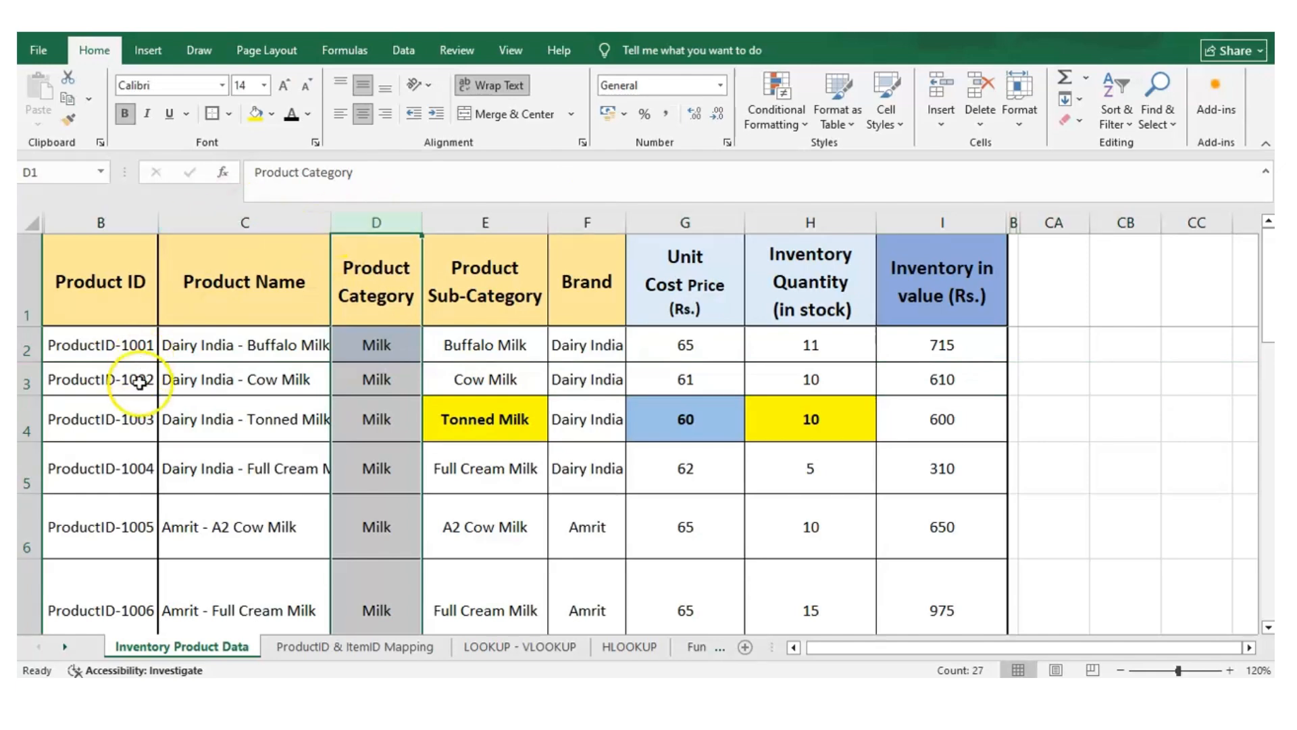
pyautogui.click(140, 382)
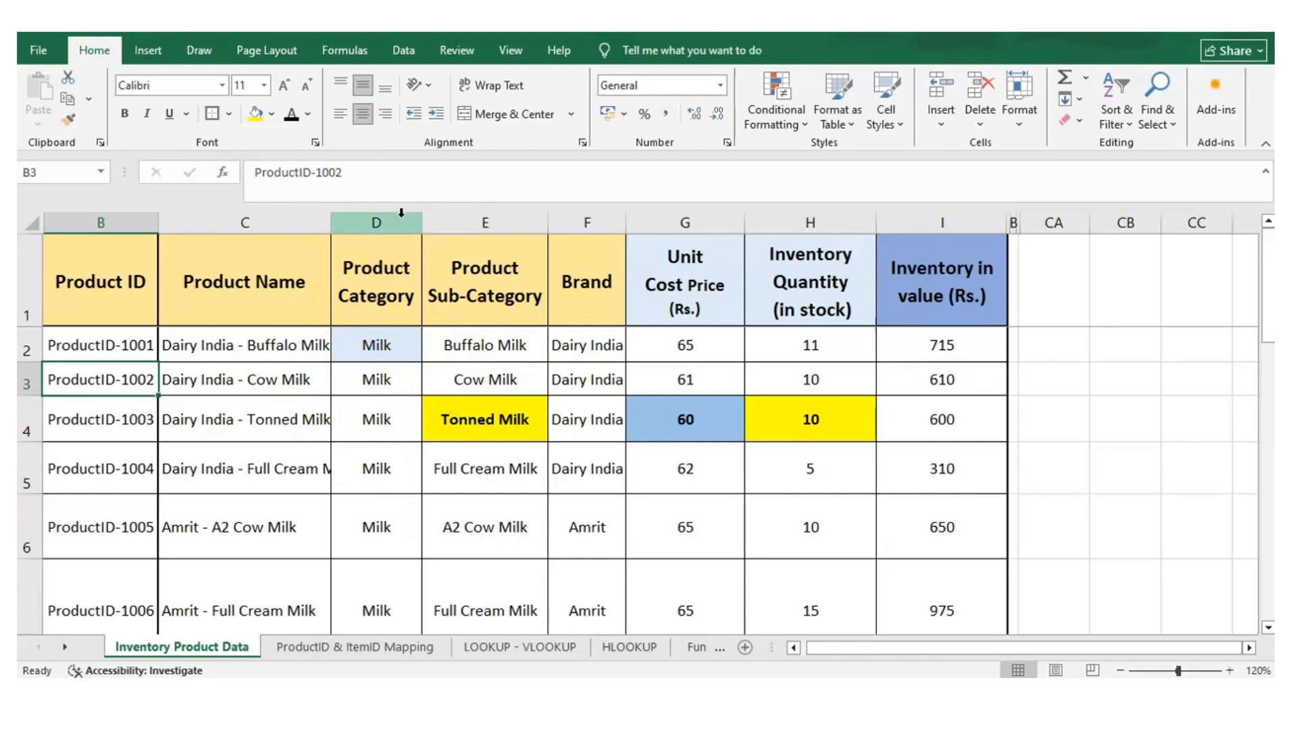
pyautogui.click(401, 213)
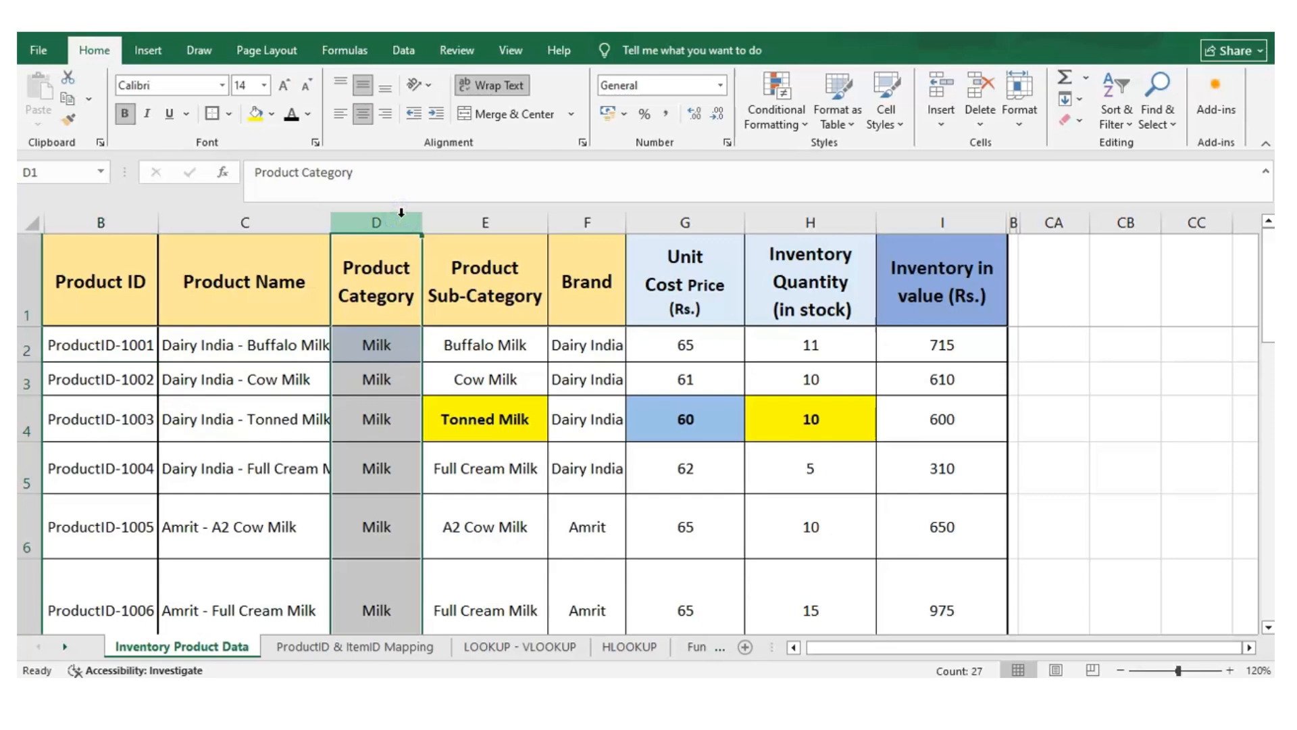
# Fill the Category LOOKUP formula from F3 down to F10 on the LOOKUP - VLOOKUP sheet, and check the formula in F2
pyautogui.click(520, 646)
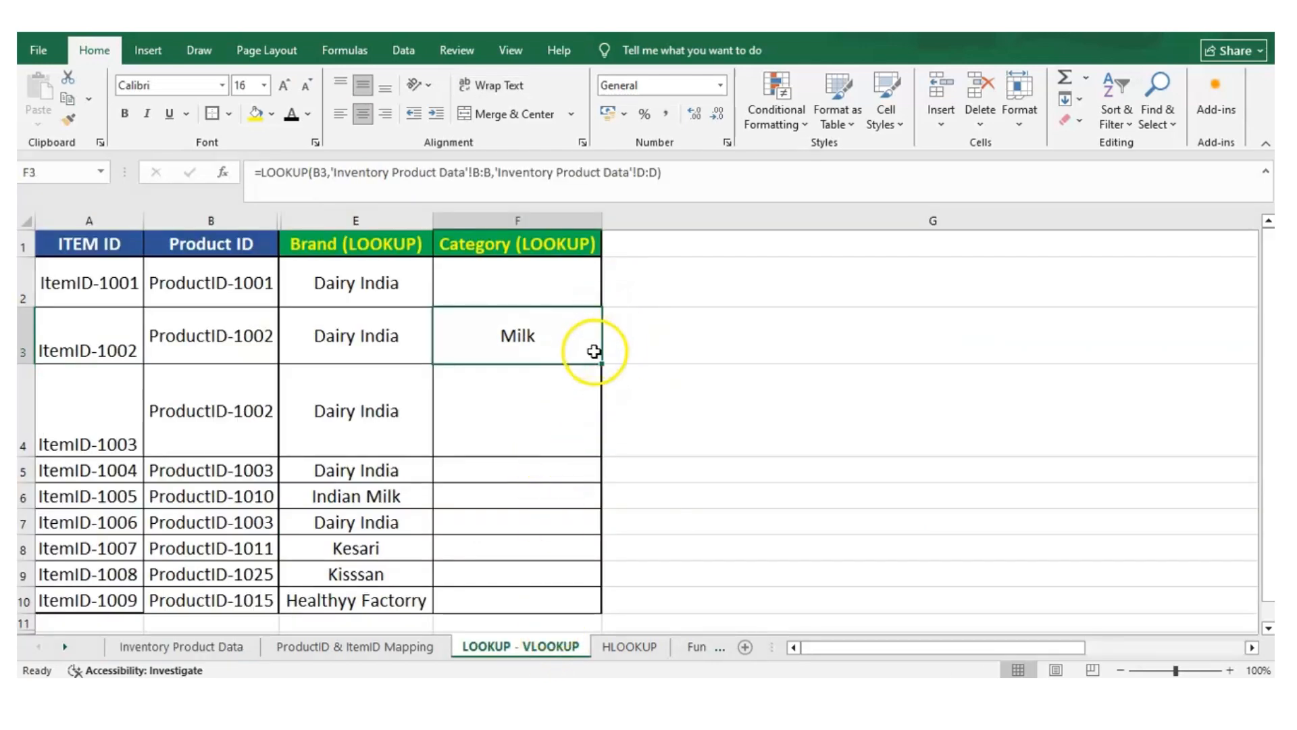
pyautogui.doubleClick(601, 364)
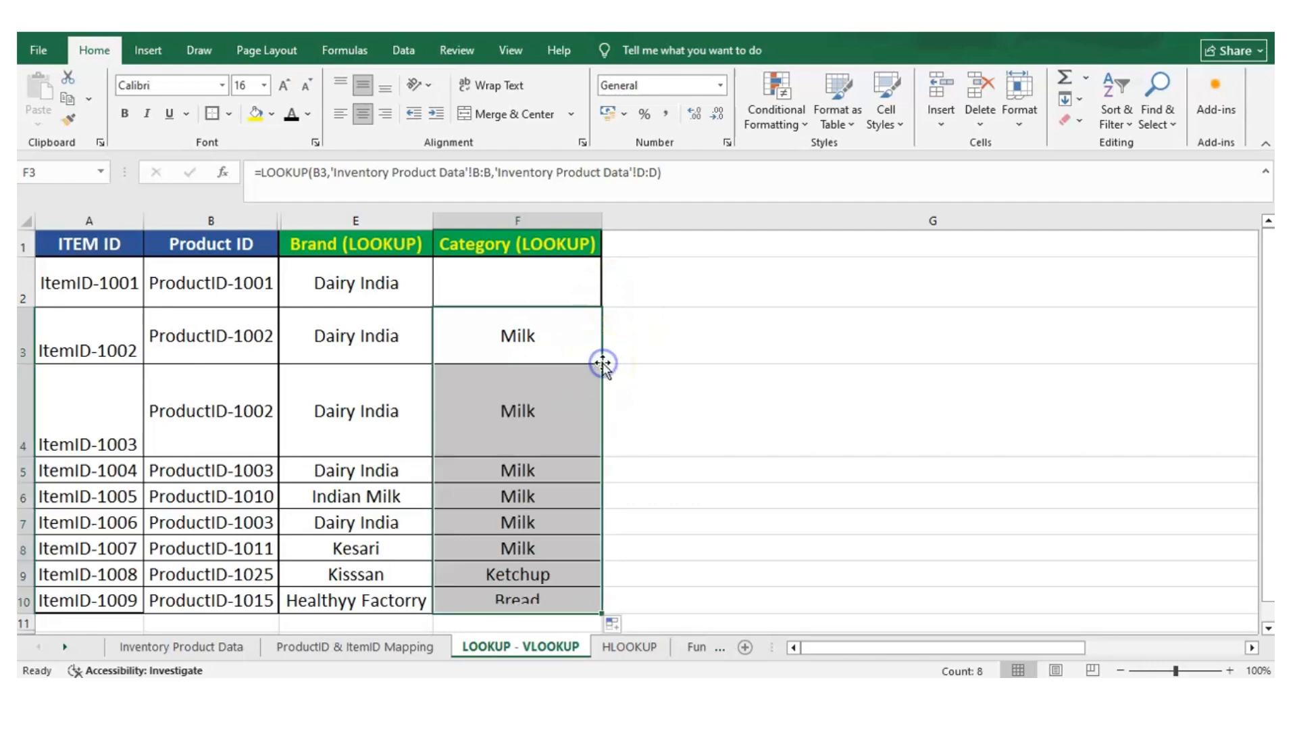
pyautogui.click(525, 285)
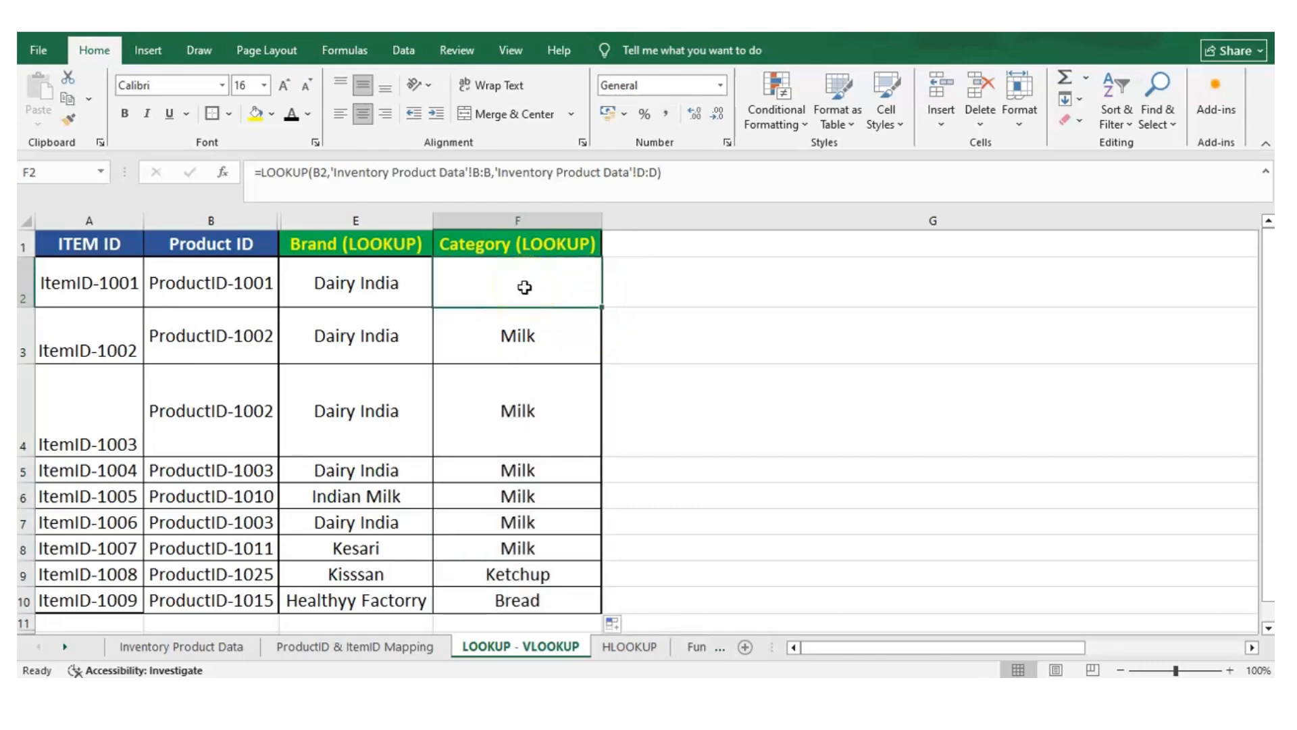
pyautogui.click(532, 400)
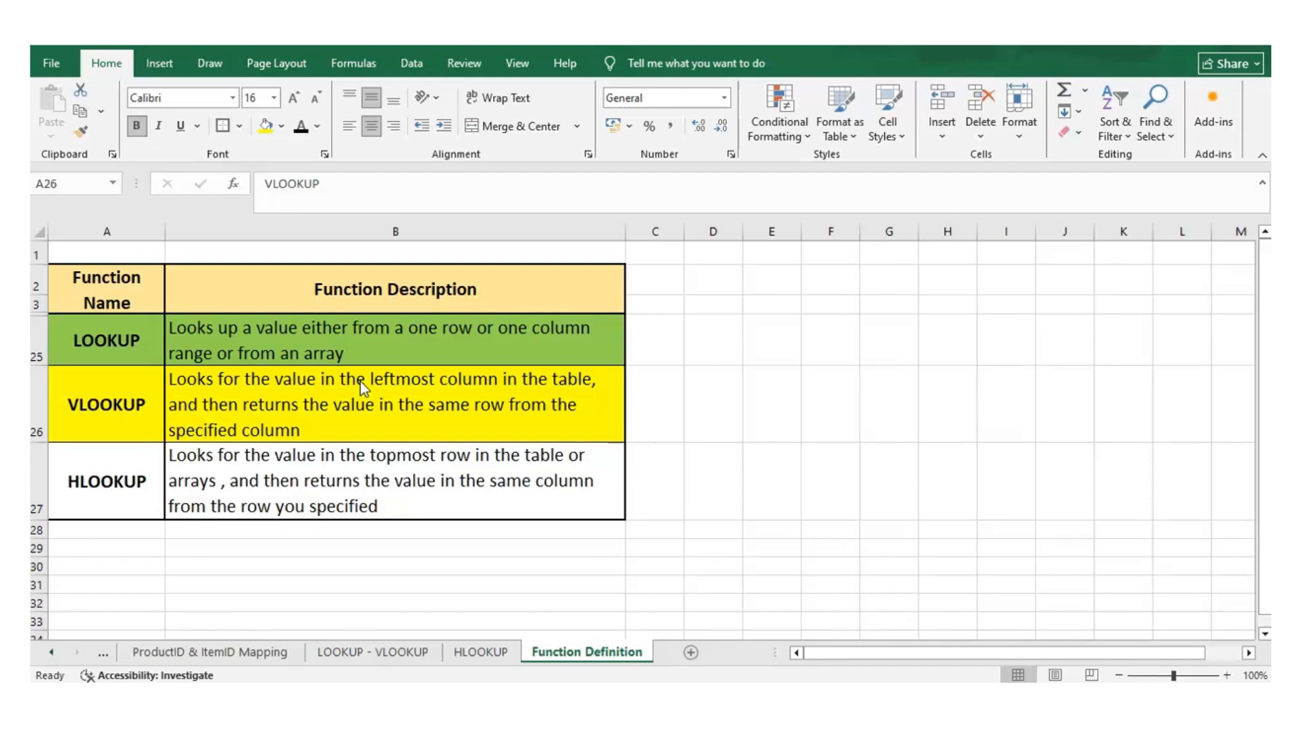
# Review the VLOOKUP and HLOOKUP descriptions on the Function Definition sheet, and return to the LOOKUP - VLOOKUP sheet
pyautogui.click(391, 427)
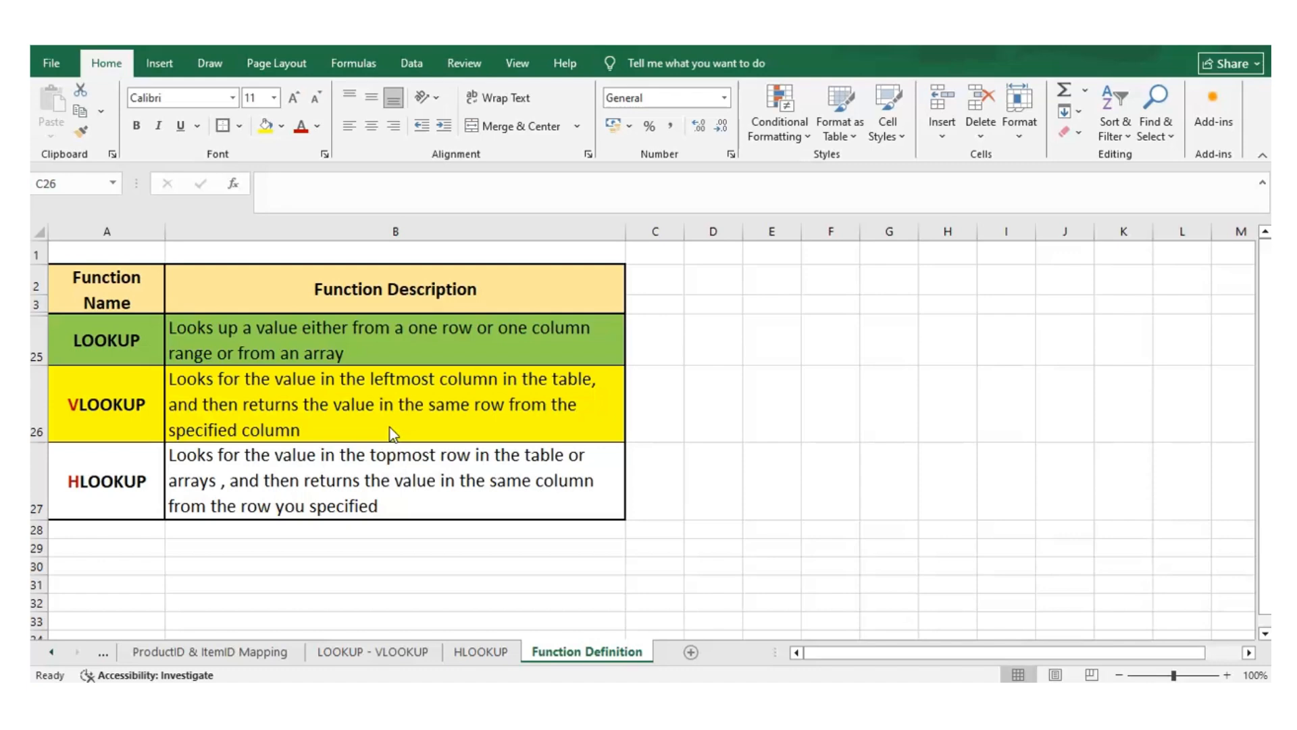
pyautogui.click(436, 504)
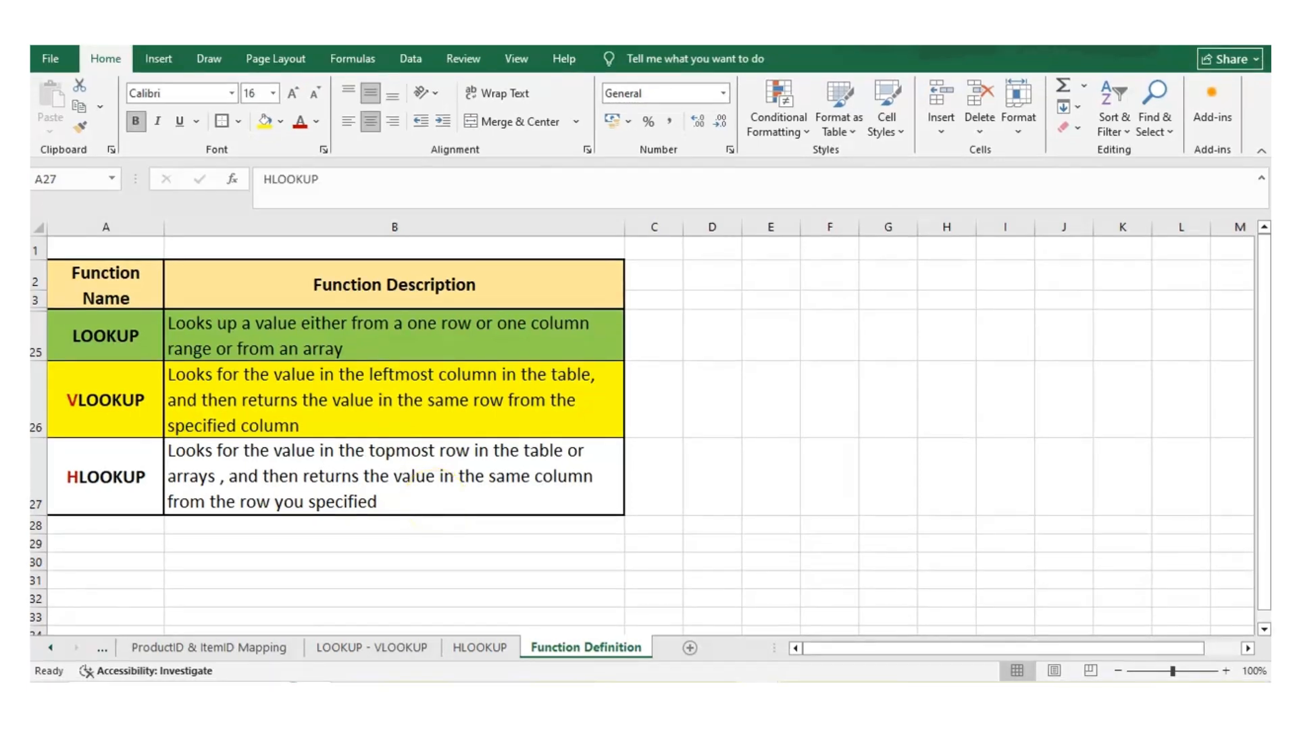
pyautogui.click(367, 648)
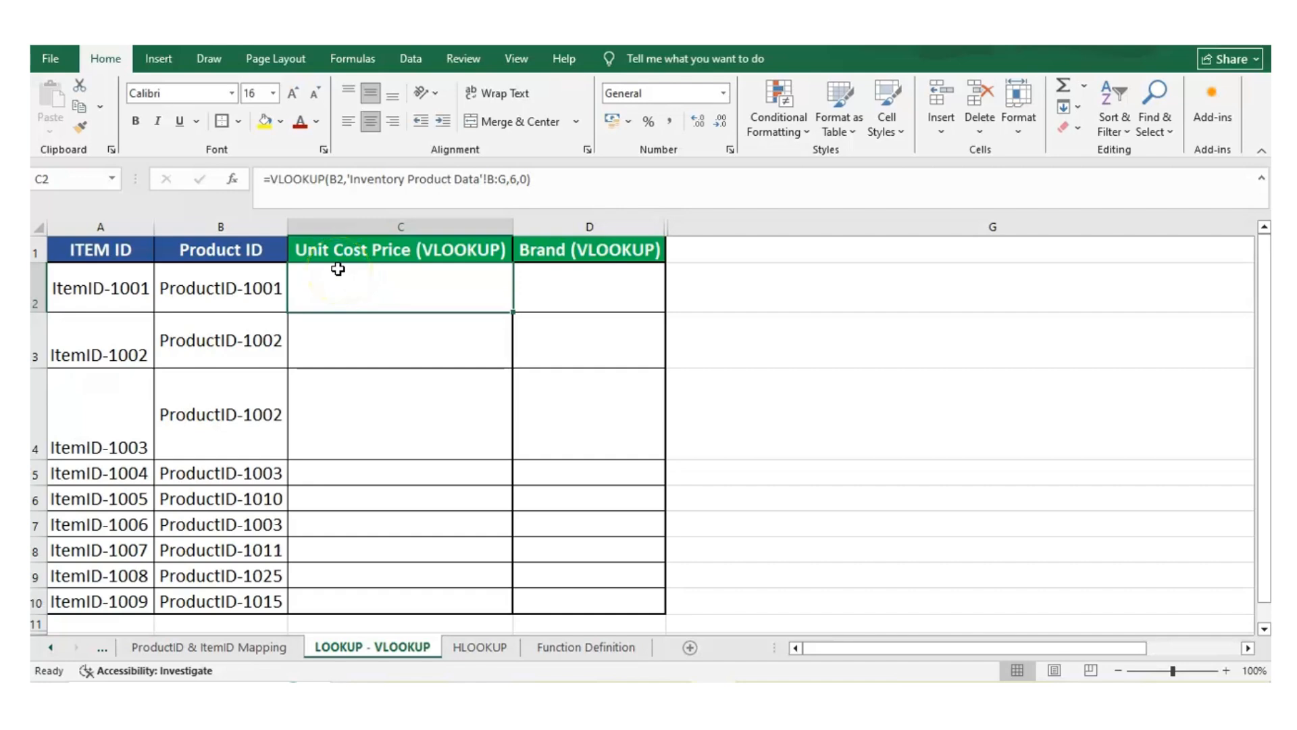
# Examine the argument syntax of the VLOOKUP function using the formula started in G2
pyautogui.click(551, 249)
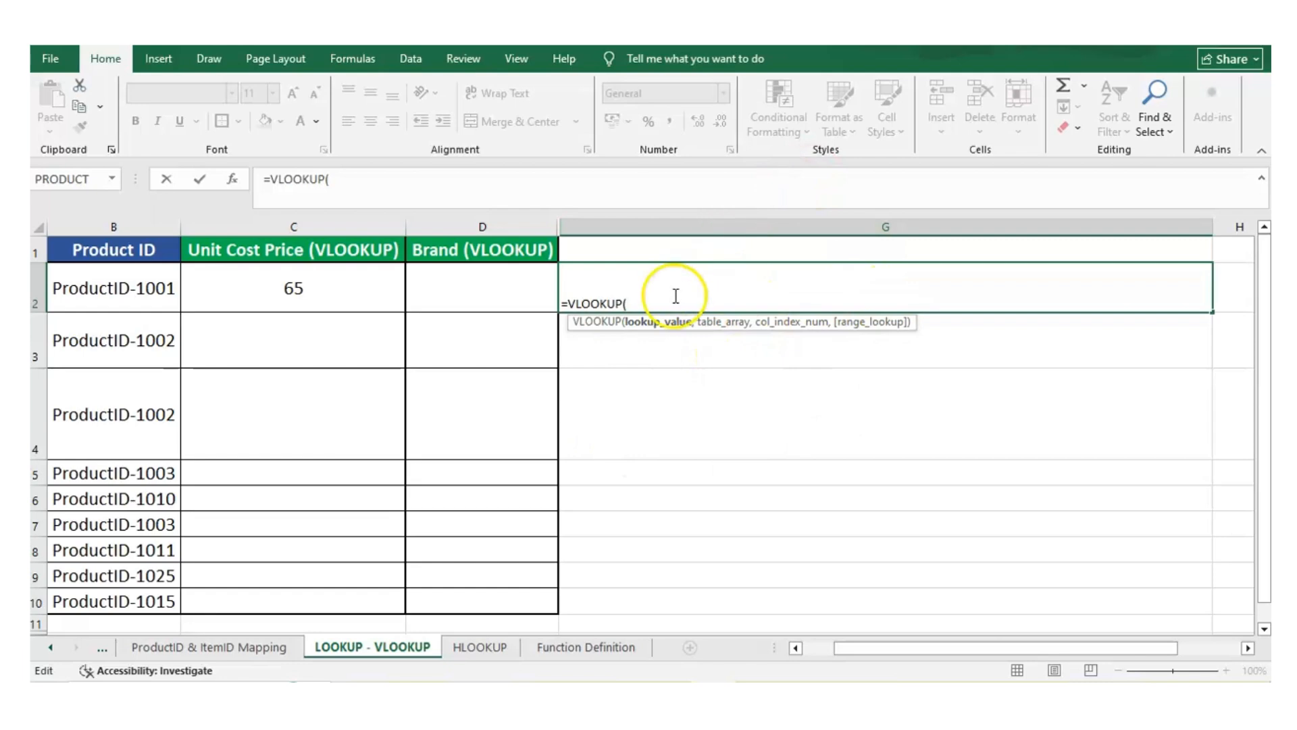
pyautogui.click(644, 325)
pyautogui.click(681, 308)
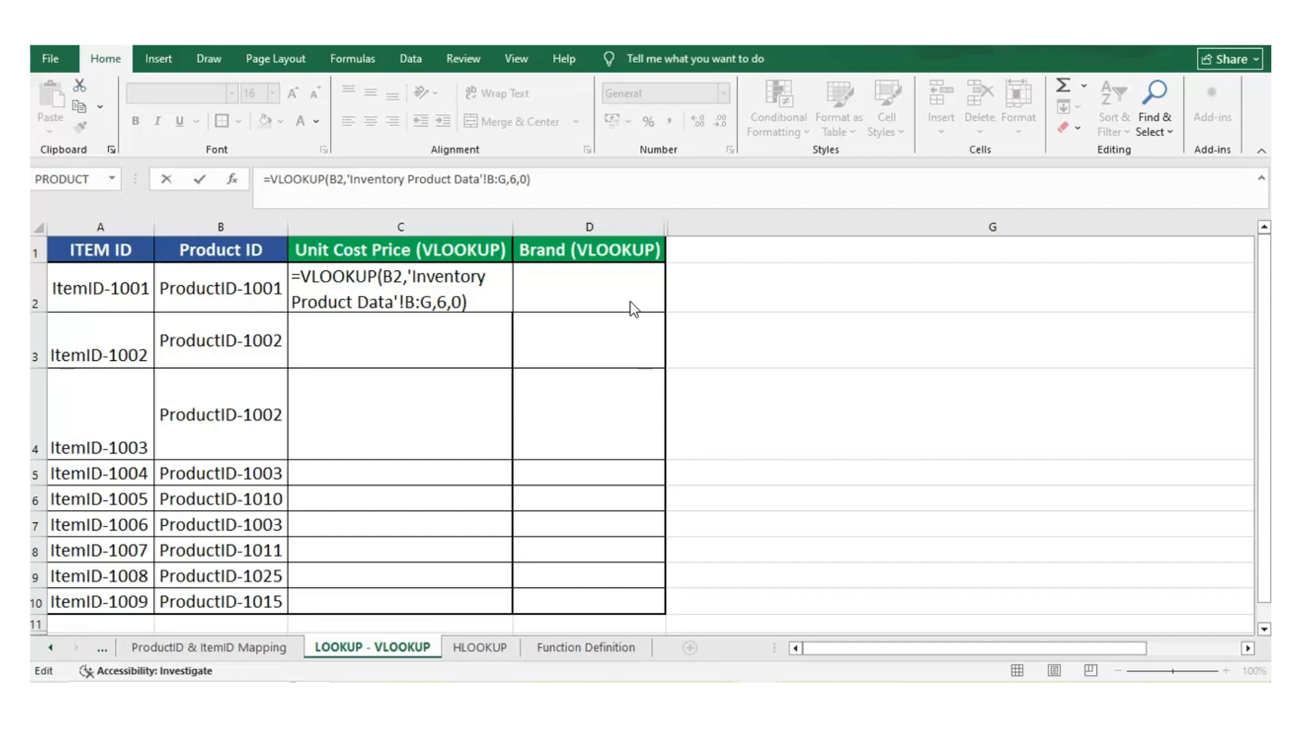
# Examine the Unit Cost Price VLOOKUP formula in C2, highlighting the function name and checking the lookup value B2
pyautogui.click(639, 306)
pyautogui.click(270, 182)
pyautogui.click(270, 183)
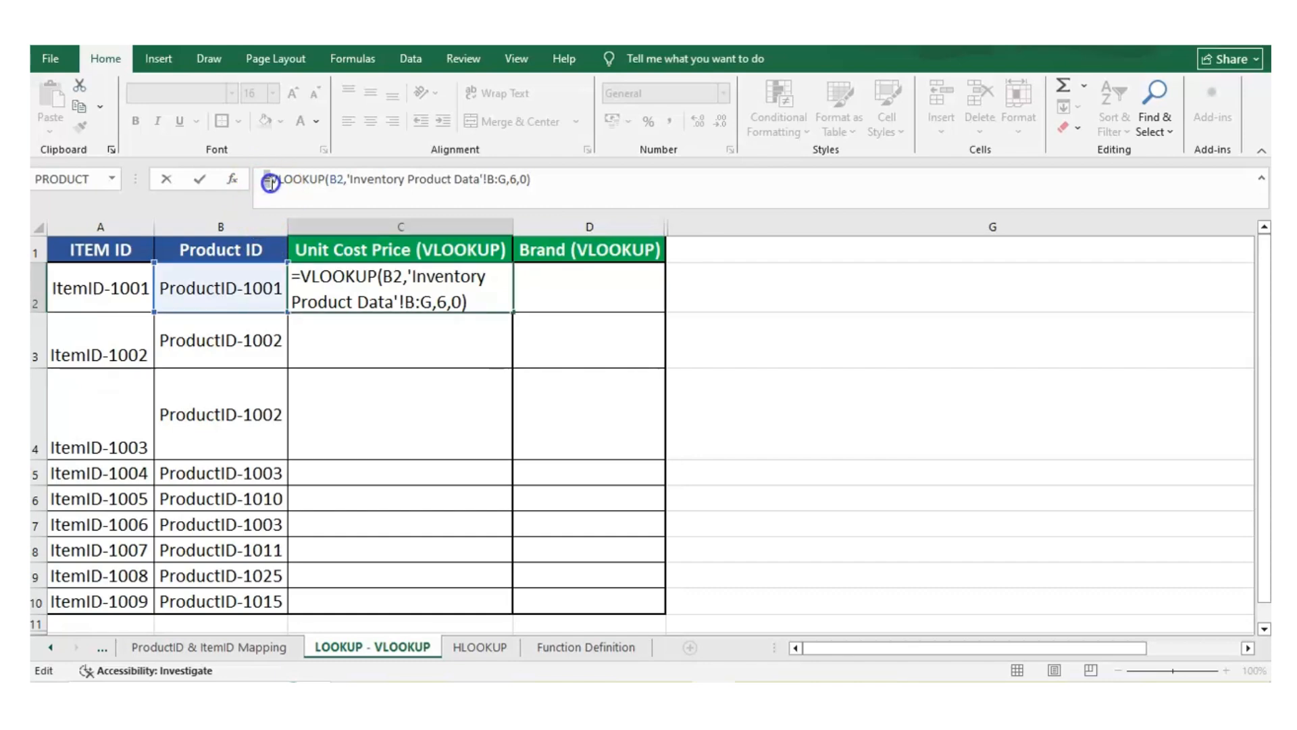
pyautogui.moveTo(270, 183); pyautogui.dragTo(329, 180)
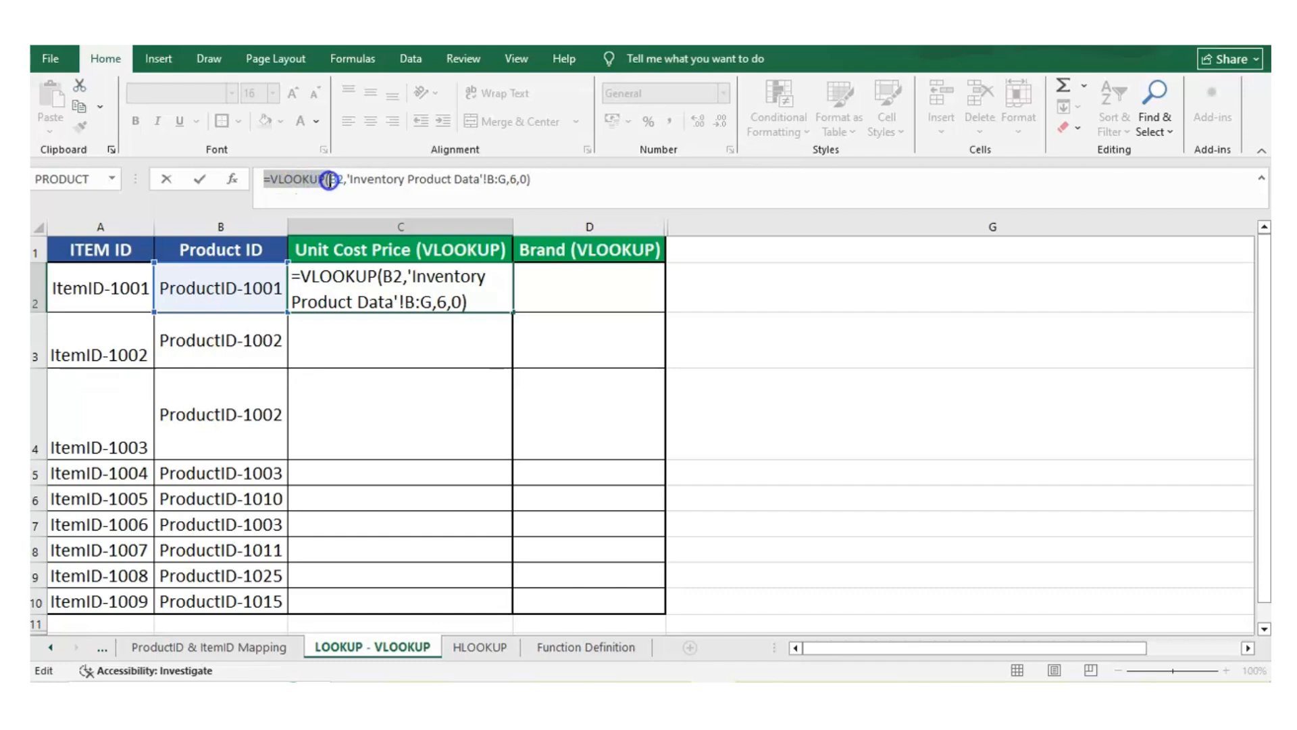
pyautogui.click(331, 181)
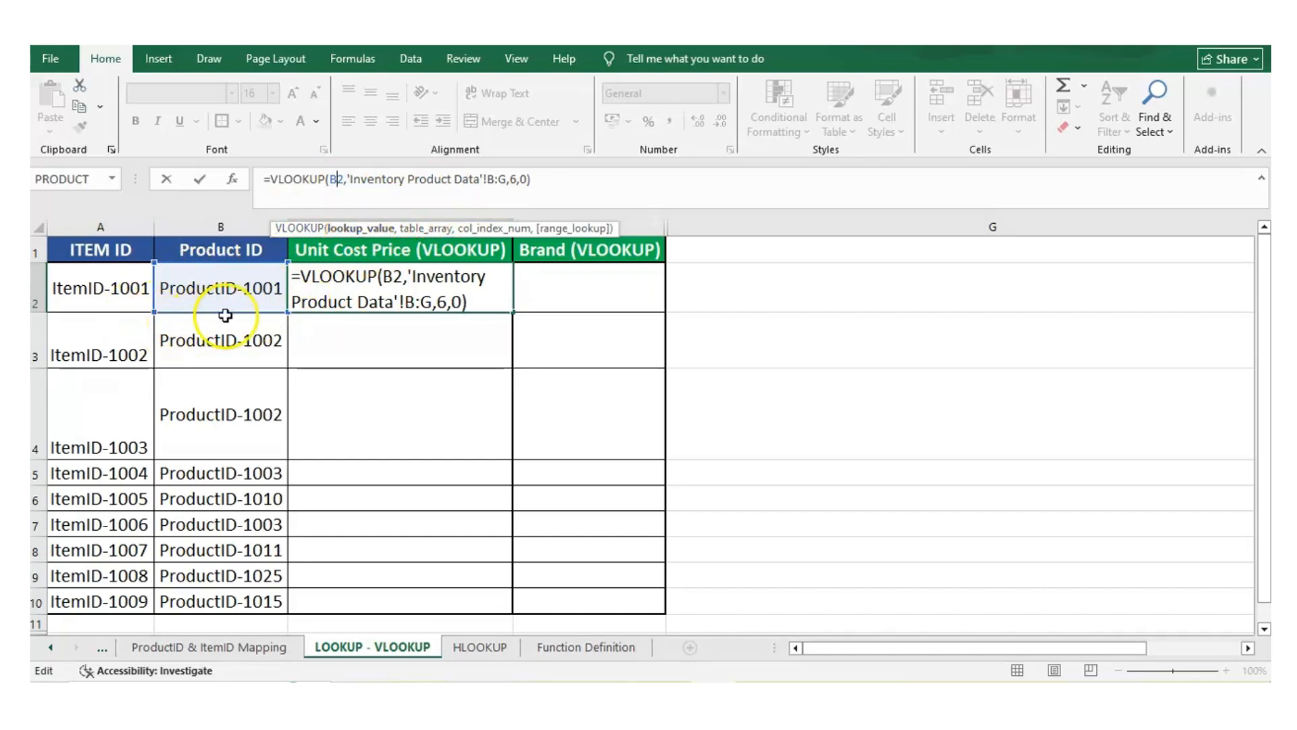
pyautogui.hotkey('ctrl', 'Return')
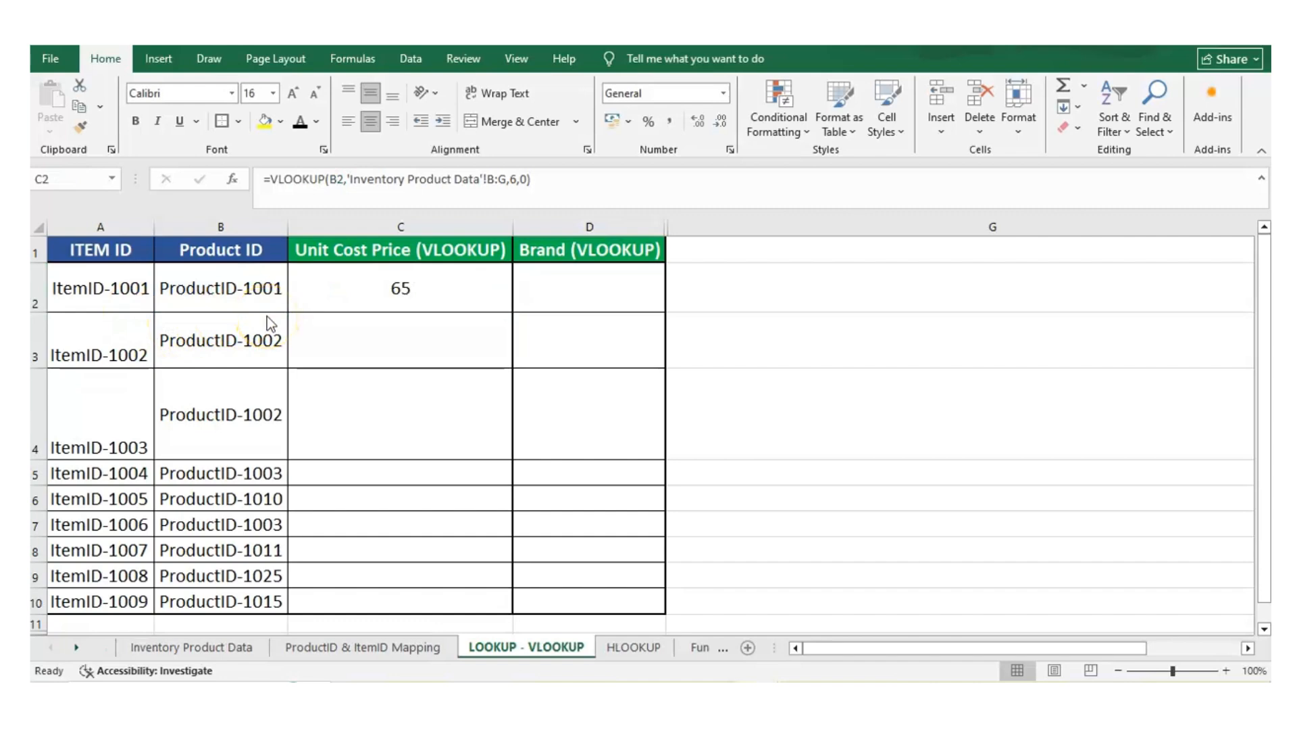
# Check the table array argument in the C2 VLOOKUP formula, and go to the Inventory Product Data sheet it refers to
pyautogui.click(349, 179)
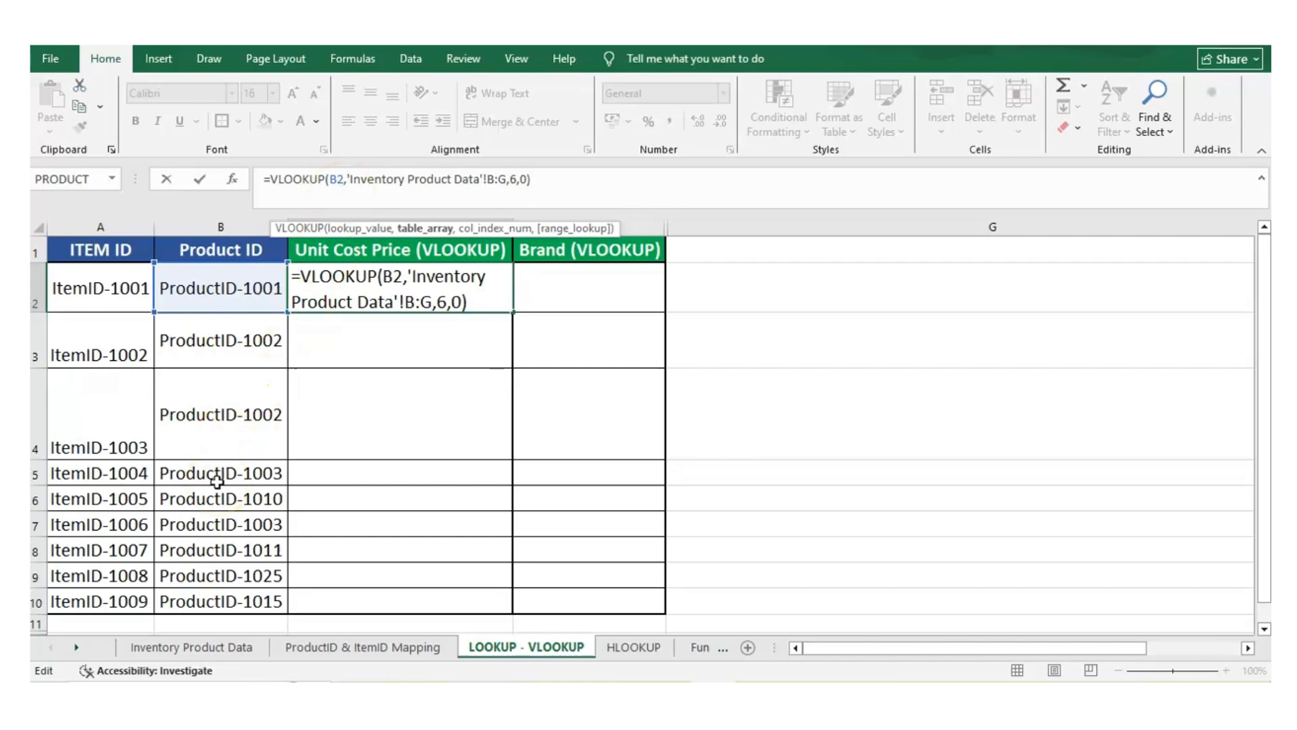
pyautogui.hotkey('ctrl', 'Return')
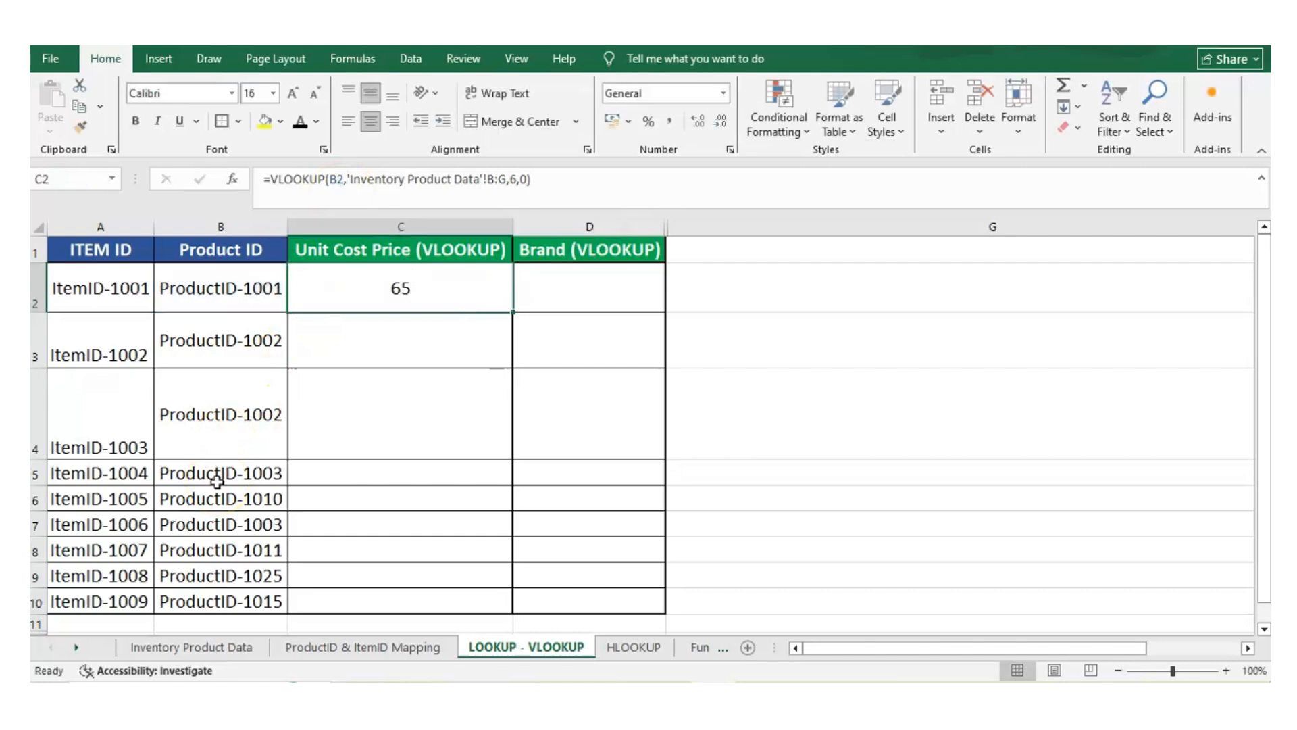
pyautogui.click(174, 648)
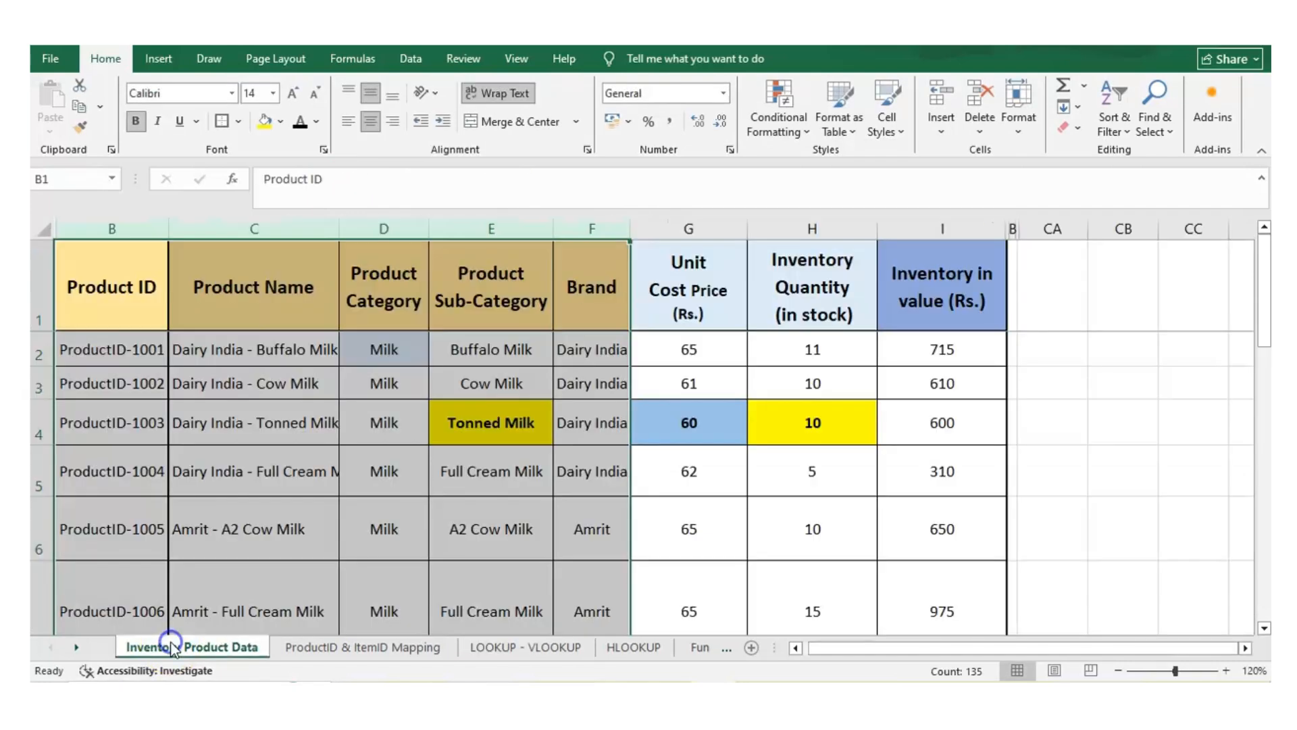
# Count the columns from Product ID to Unit Cost Price in range B:G, and check the range lookup argument of the C2 formula on LOOKUP - VLOOKUP
pyautogui.click(123, 222)
pyautogui.keyDown('shift'); pyautogui.click(688, 229); pyautogui.keyUp('shift')
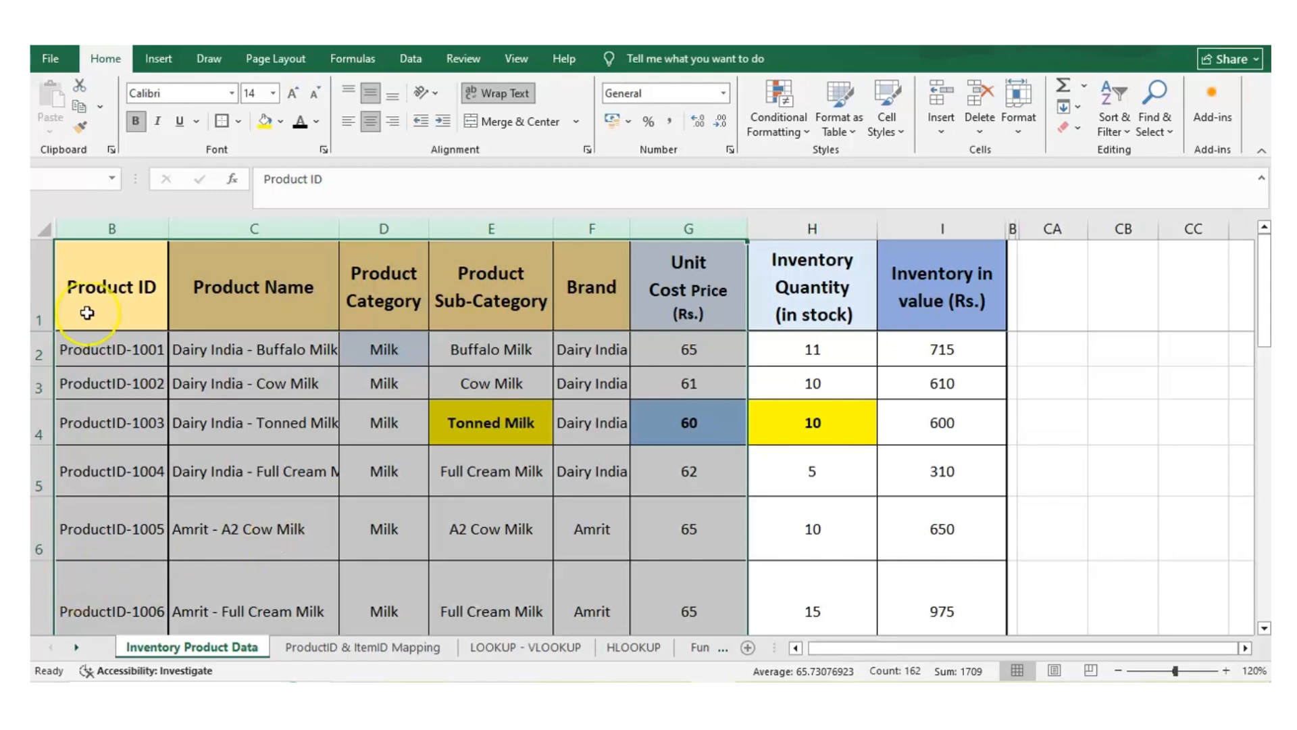
pyautogui.click(133, 311)
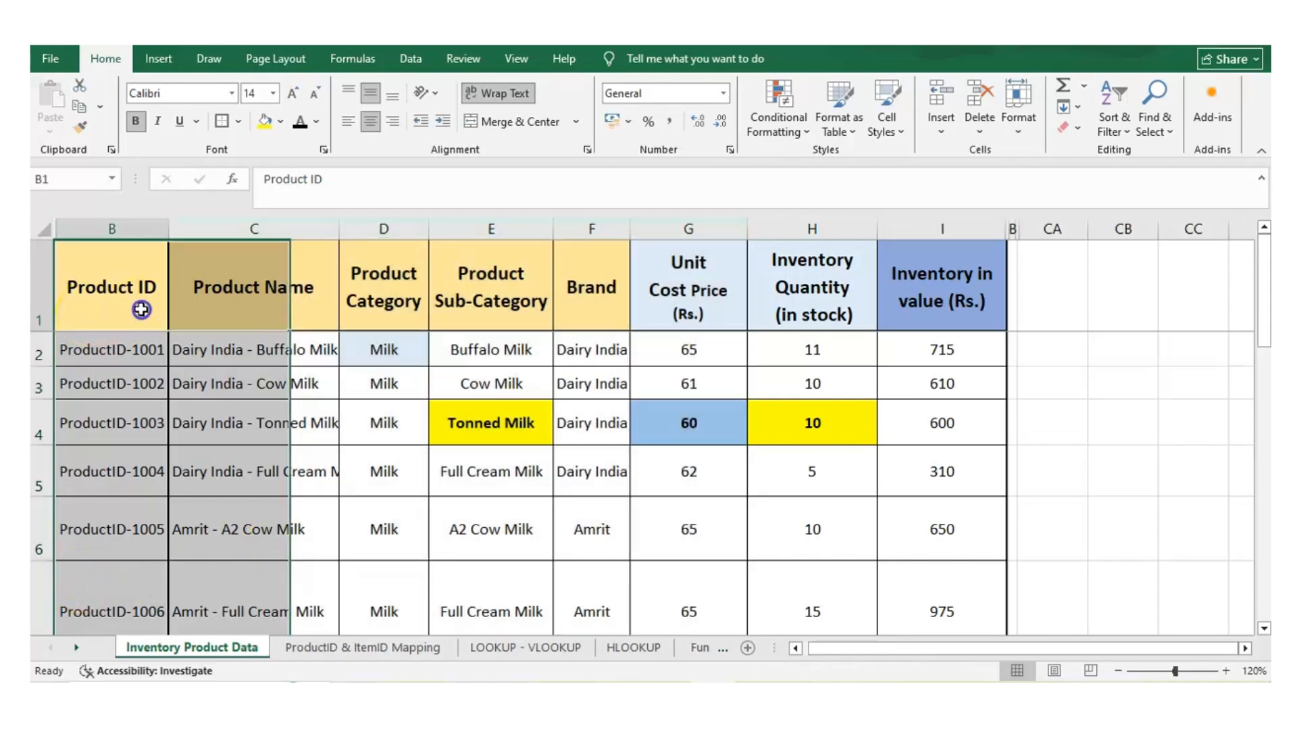
pyautogui.click(249, 287)
pyautogui.click(375, 282)
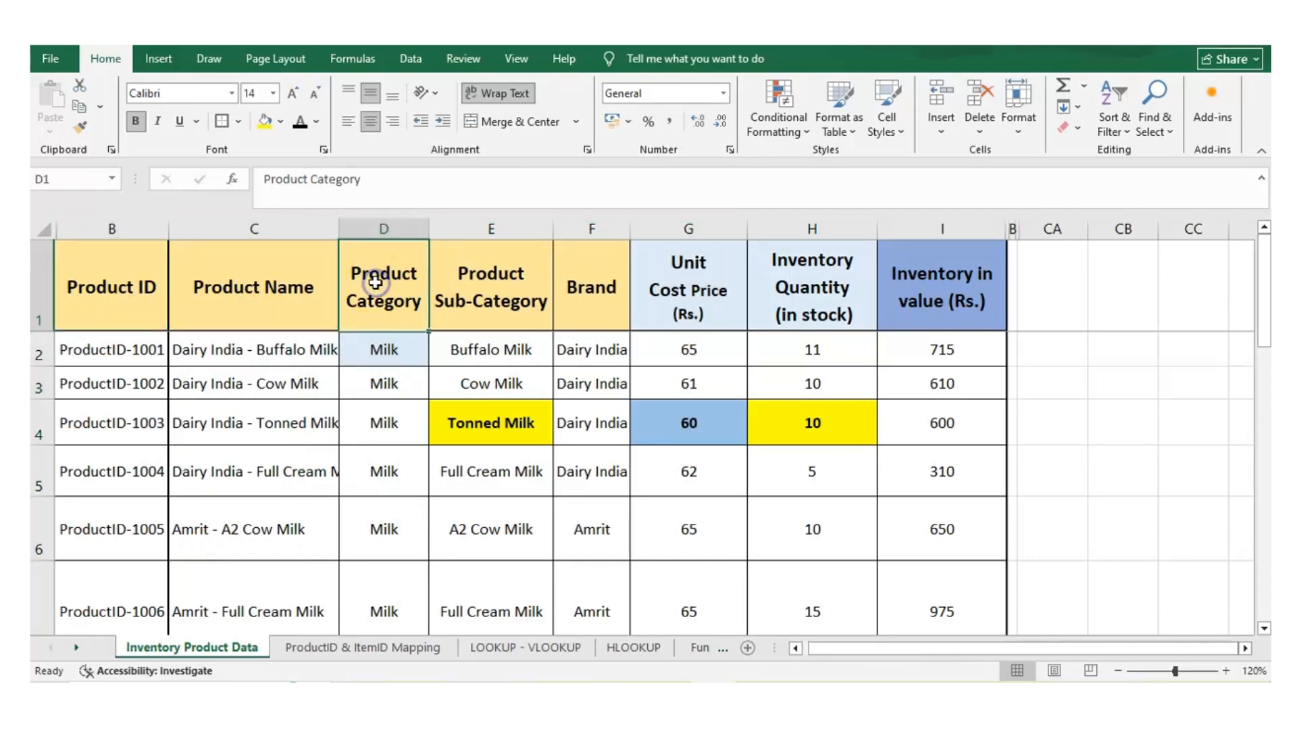
pyautogui.click(498, 270)
pyautogui.click(618, 266)
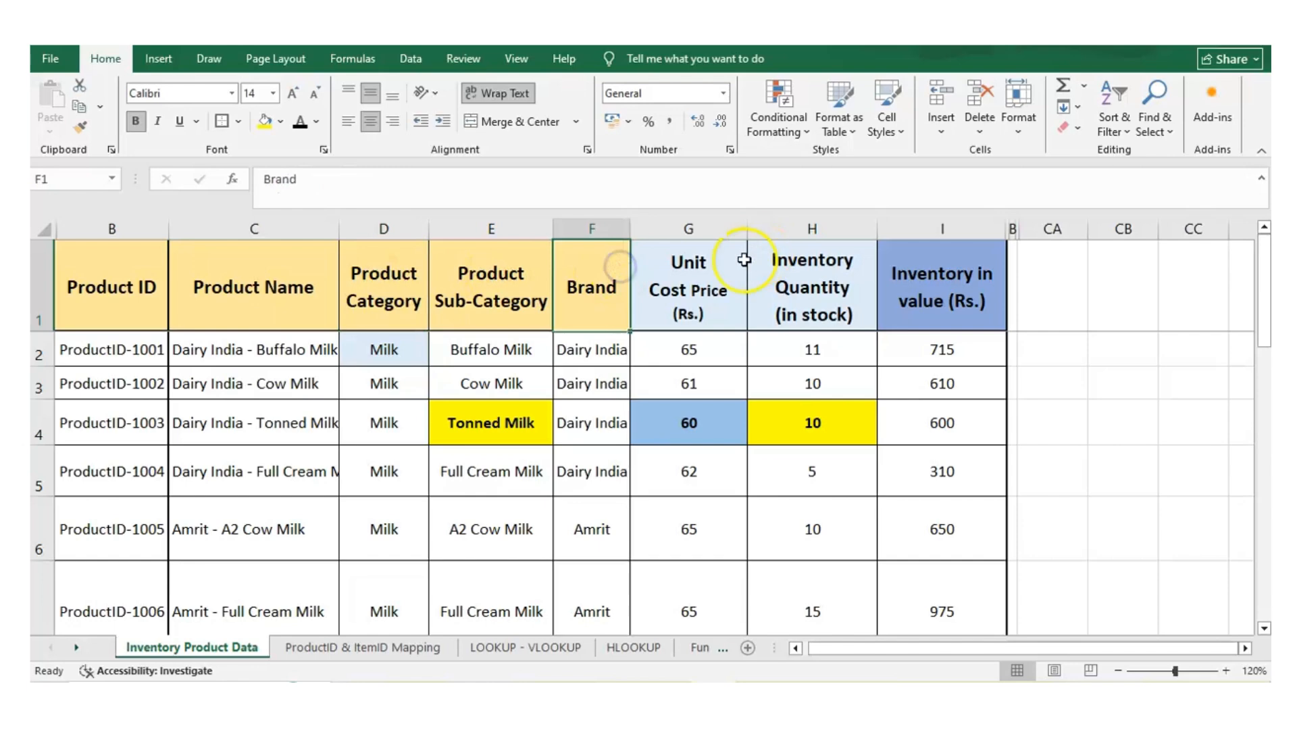
pyautogui.click(727, 270)
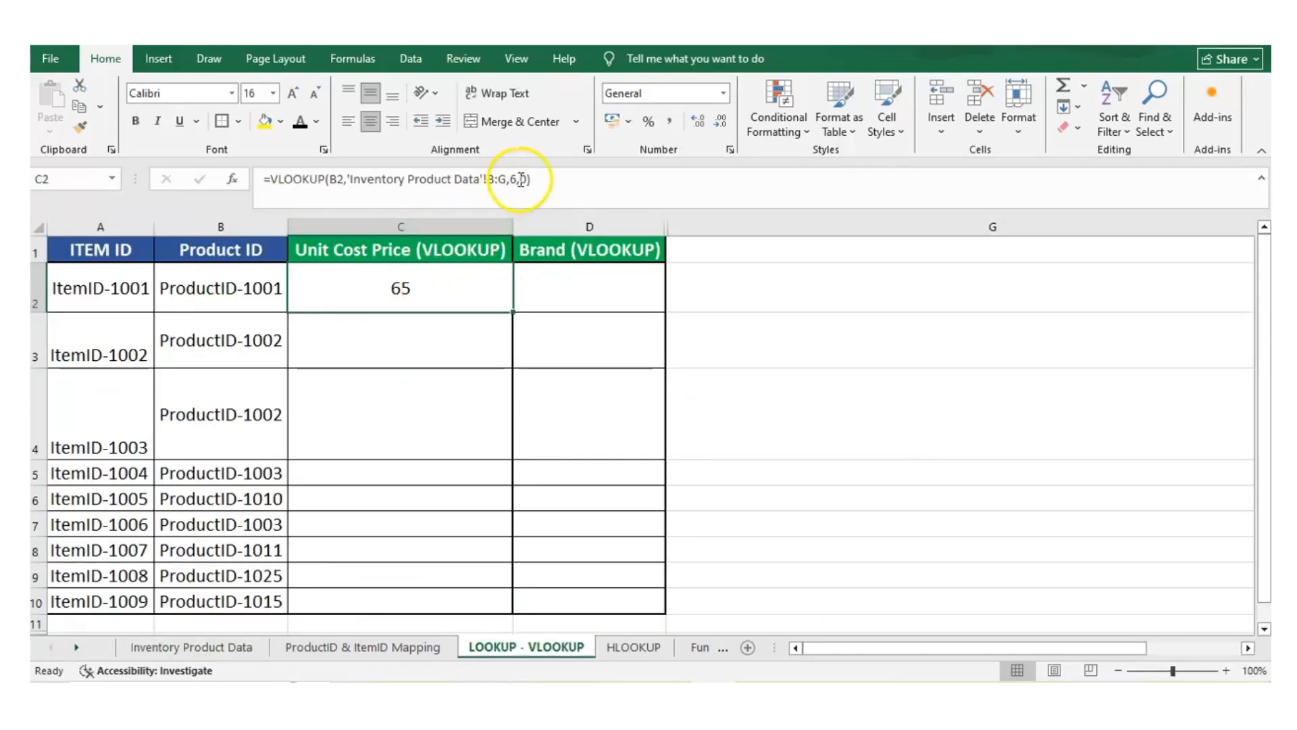
pyautogui.click(520, 179)
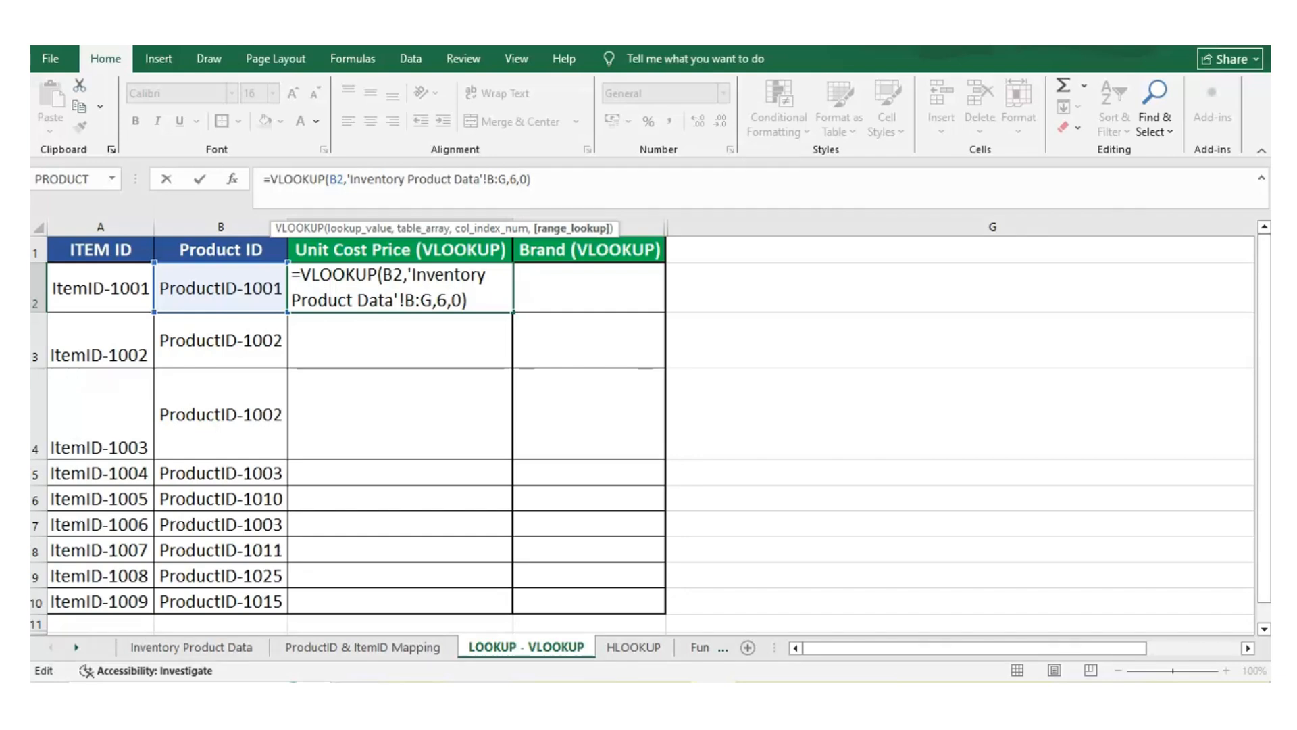
pyautogui.press('Return')
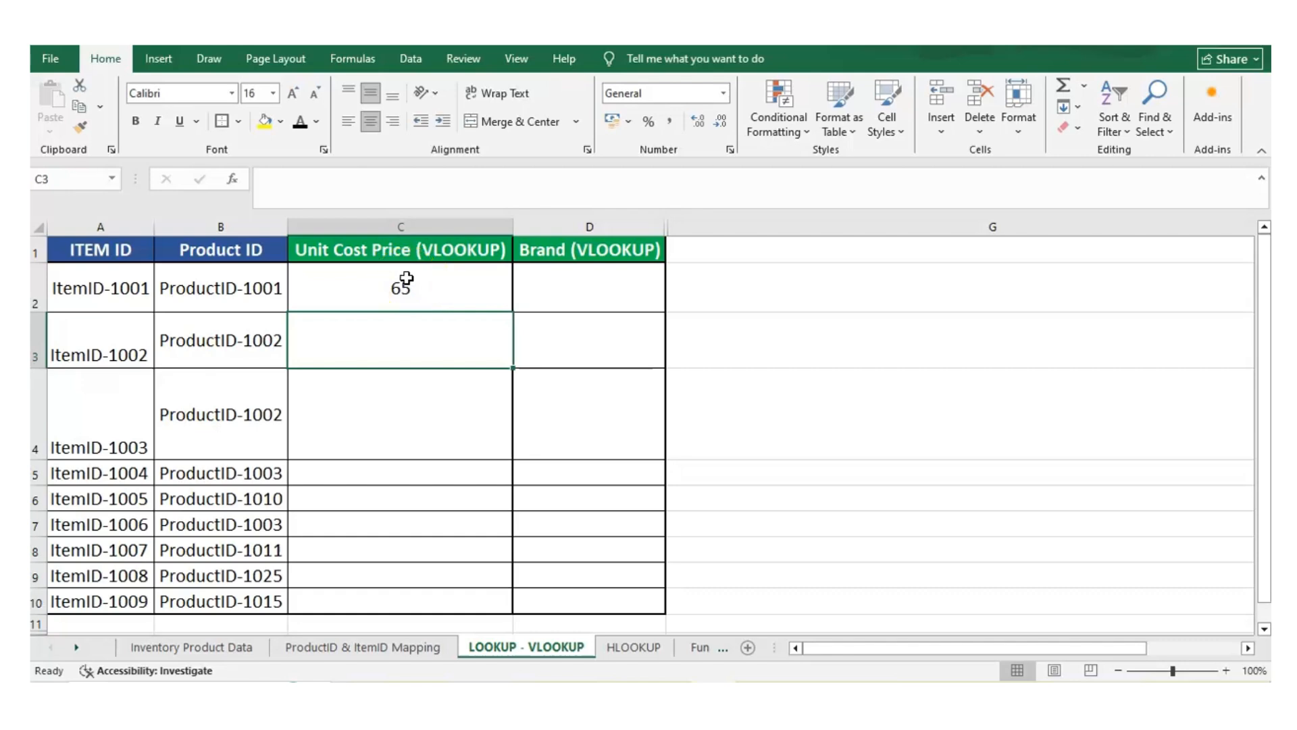
# Check the arguments of the Brand VLOOKUP formula in D2 and change its table array to 'Inventory Product Data'!B:G
pyautogui.click(565, 301)
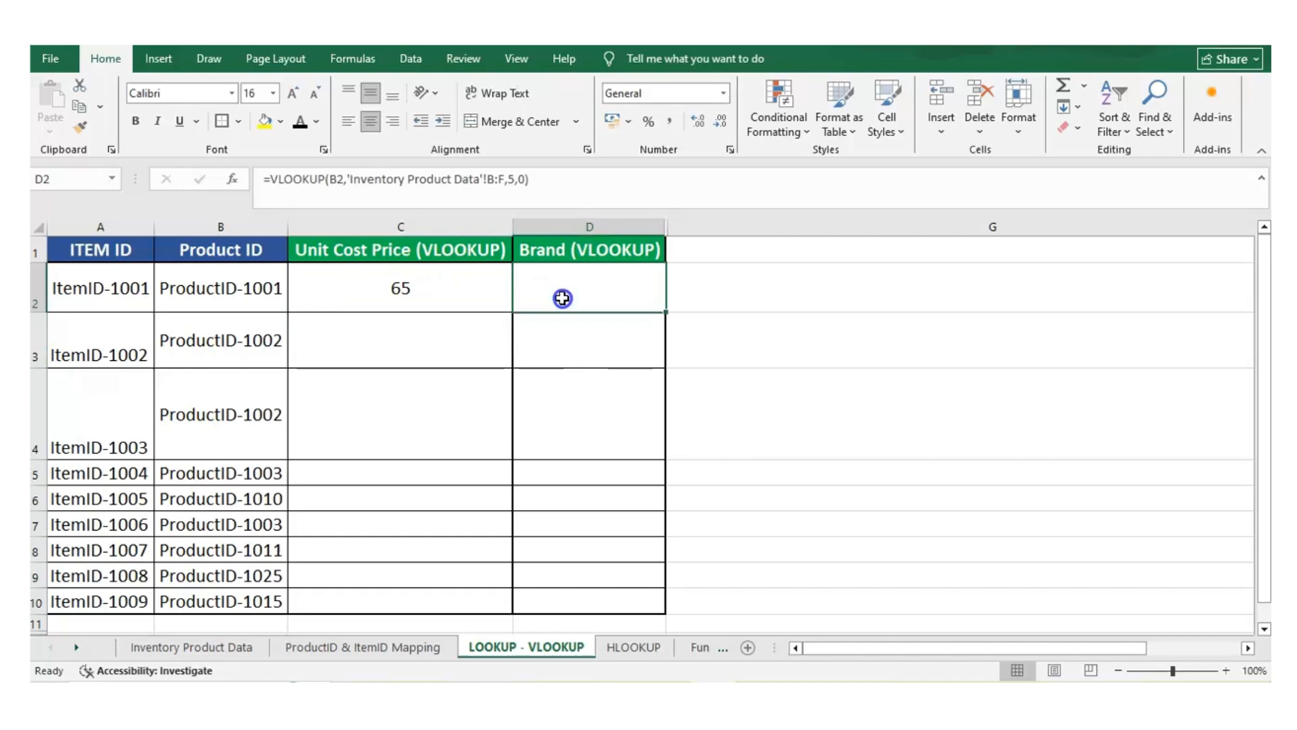
pyautogui.click(329, 179)
pyautogui.moveTo(329, 179); pyautogui.dragTo(343, 179)
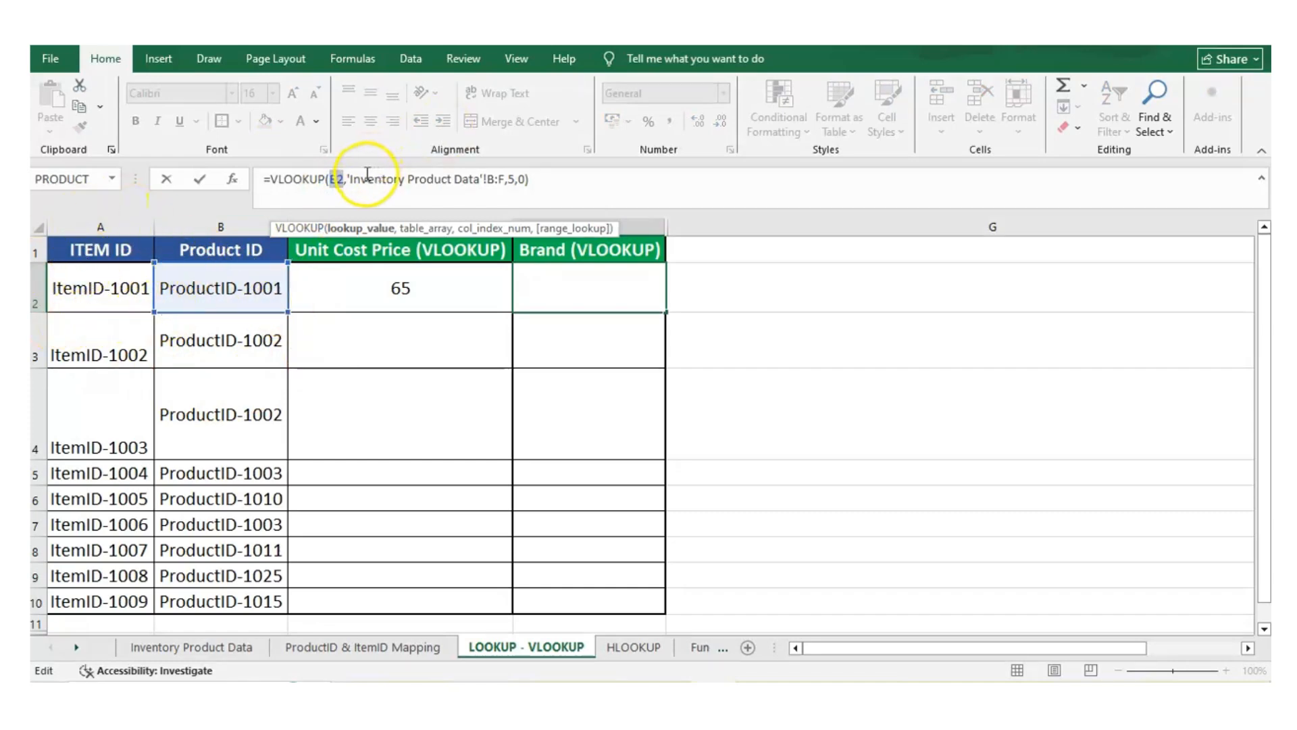
pyautogui.moveTo(350, 174); pyautogui.dragTo(504, 173)
pyautogui.click(504, 172)
pyautogui.press('BackSpace')
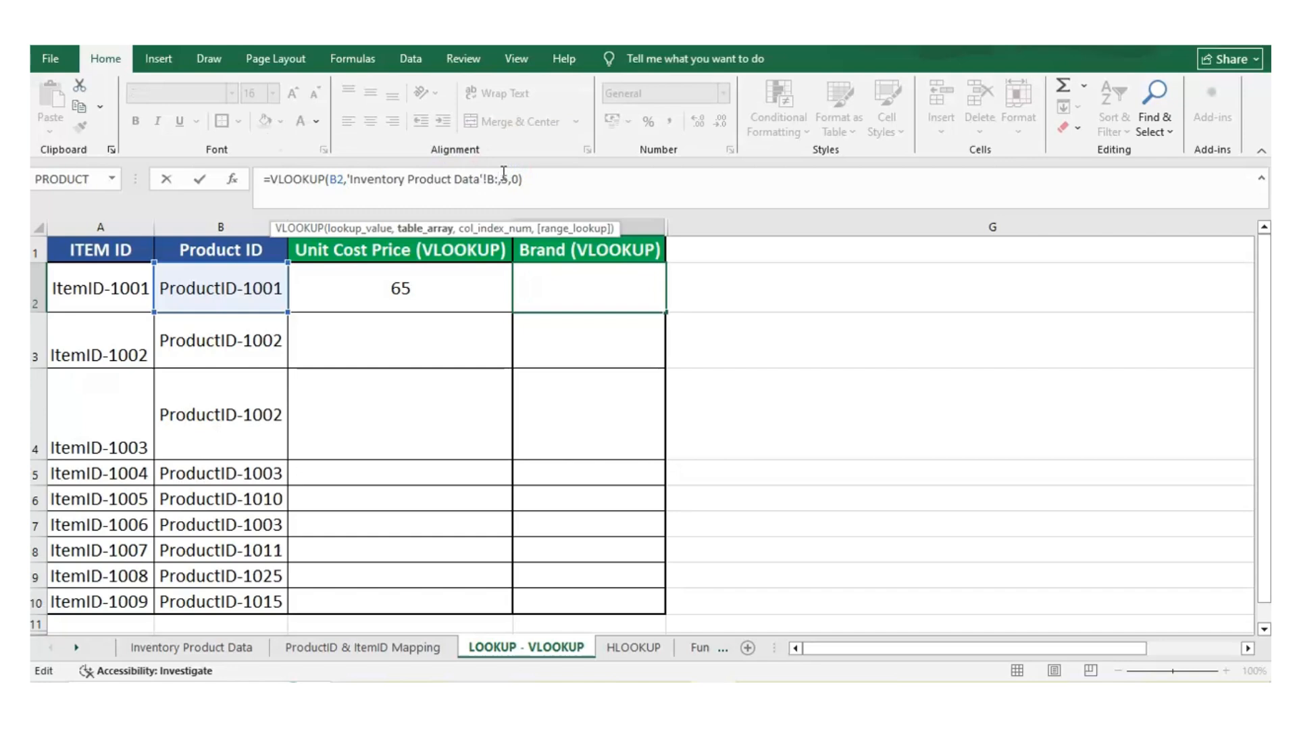
pyautogui.write('G')
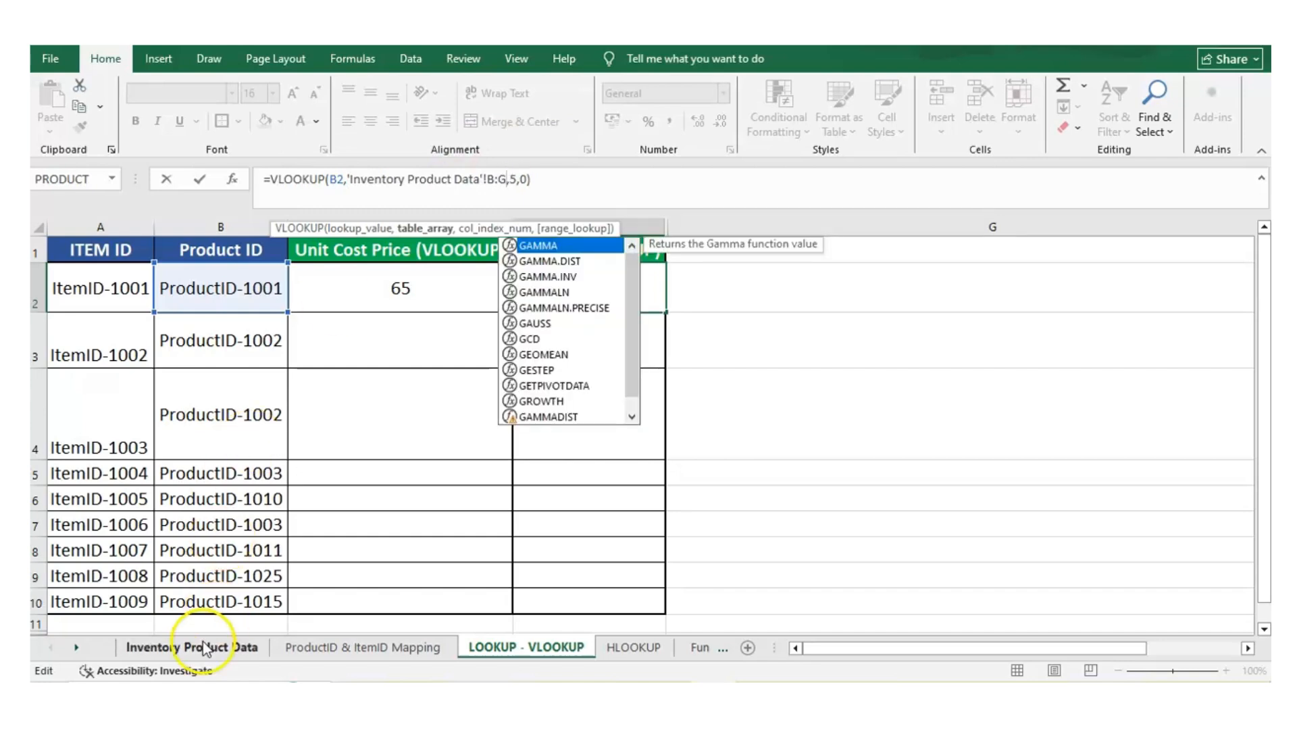
pyautogui.click(468, 289)
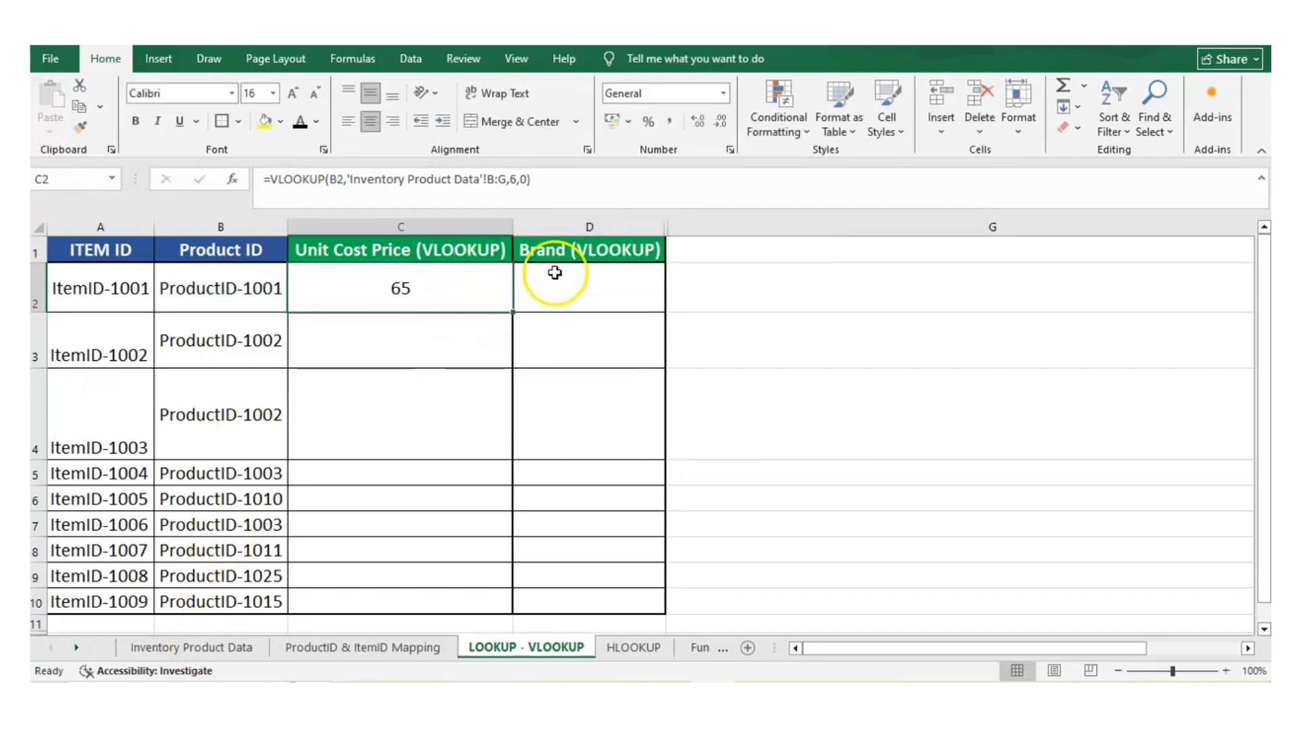
pyautogui.click(556, 275)
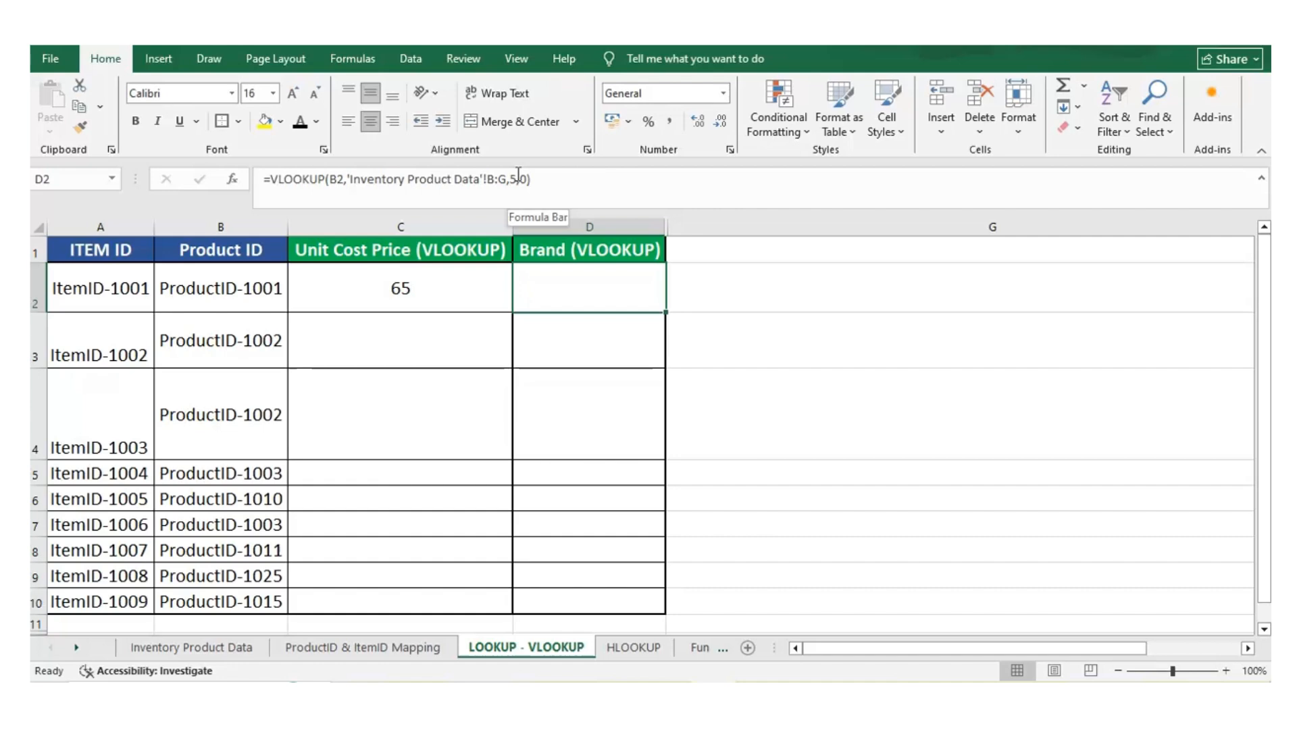
# On the Inventory Product Data sheet, count the header columns from Product ID through Brand to verify the column index
pyautogui.hotkey('ctrl', 'pageup')
pyautogui.hotkey('ctrl', 'pageup')
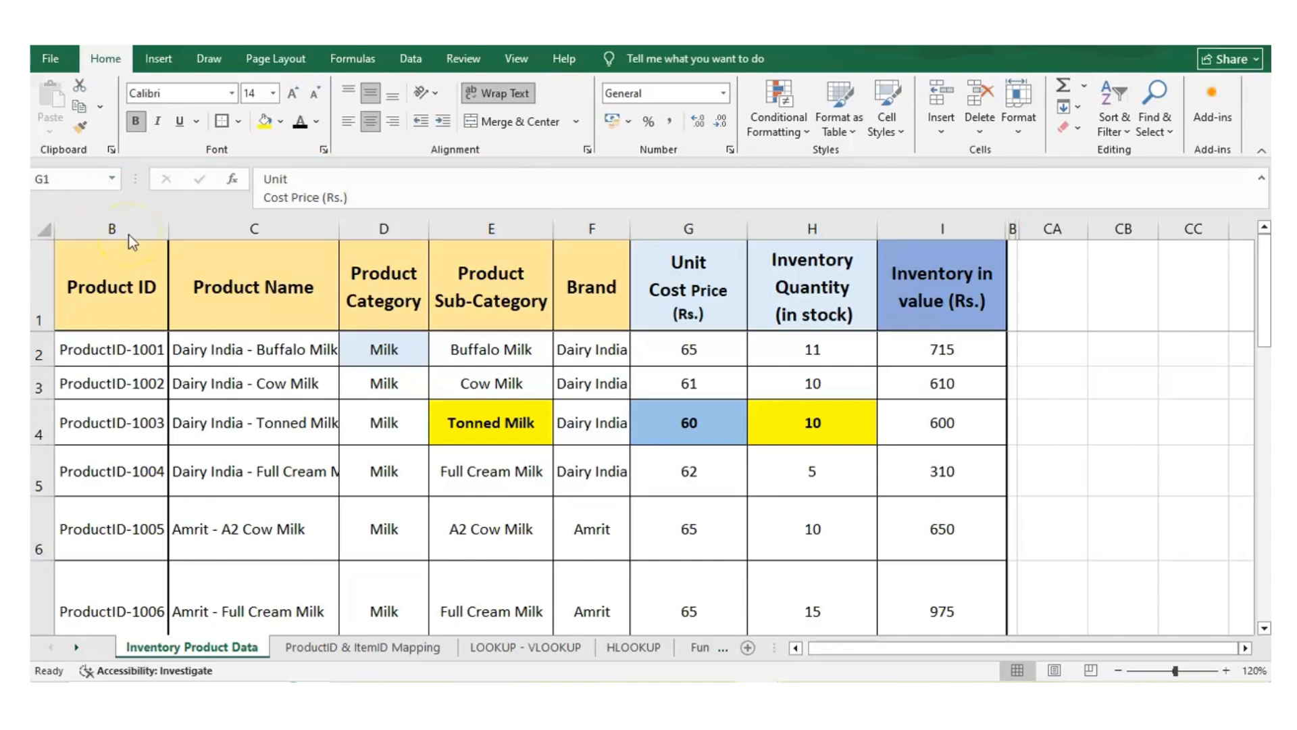
pyautogui.click(145, 296)
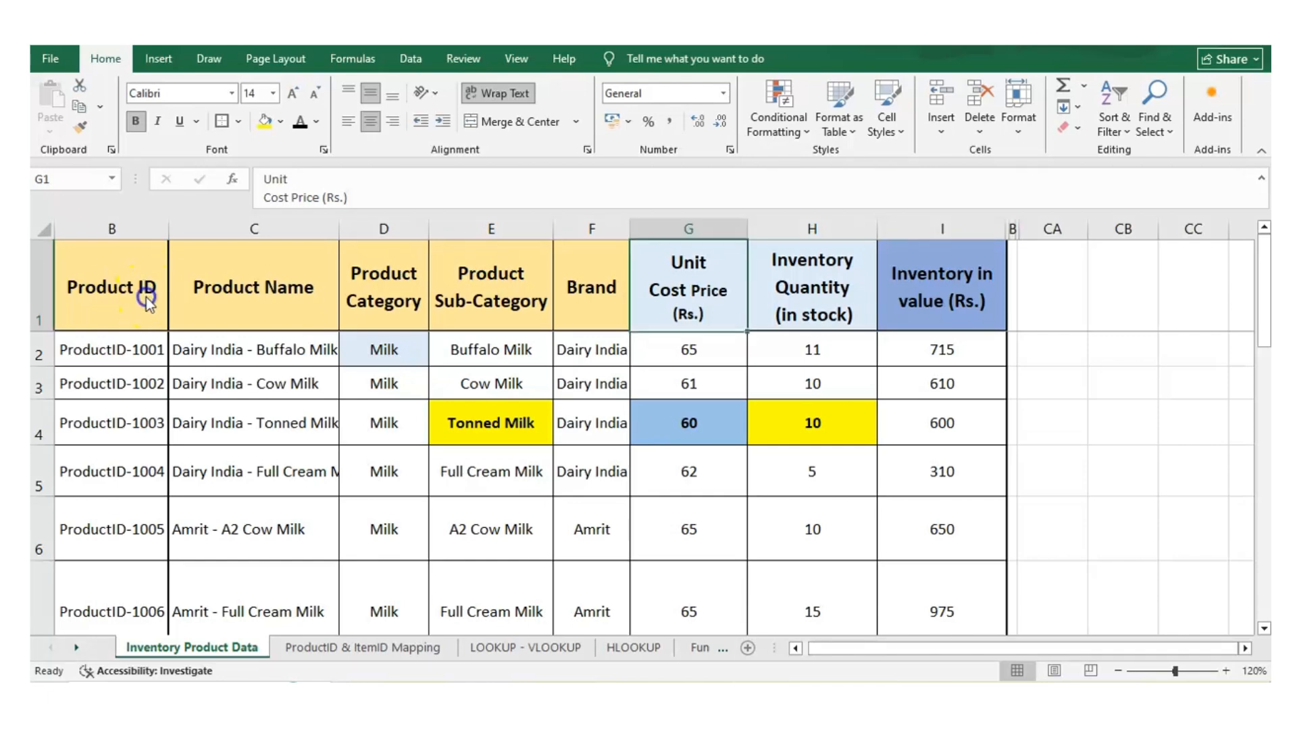
pyautogui.click(274, 294)
pyautogui.click(370, 292)
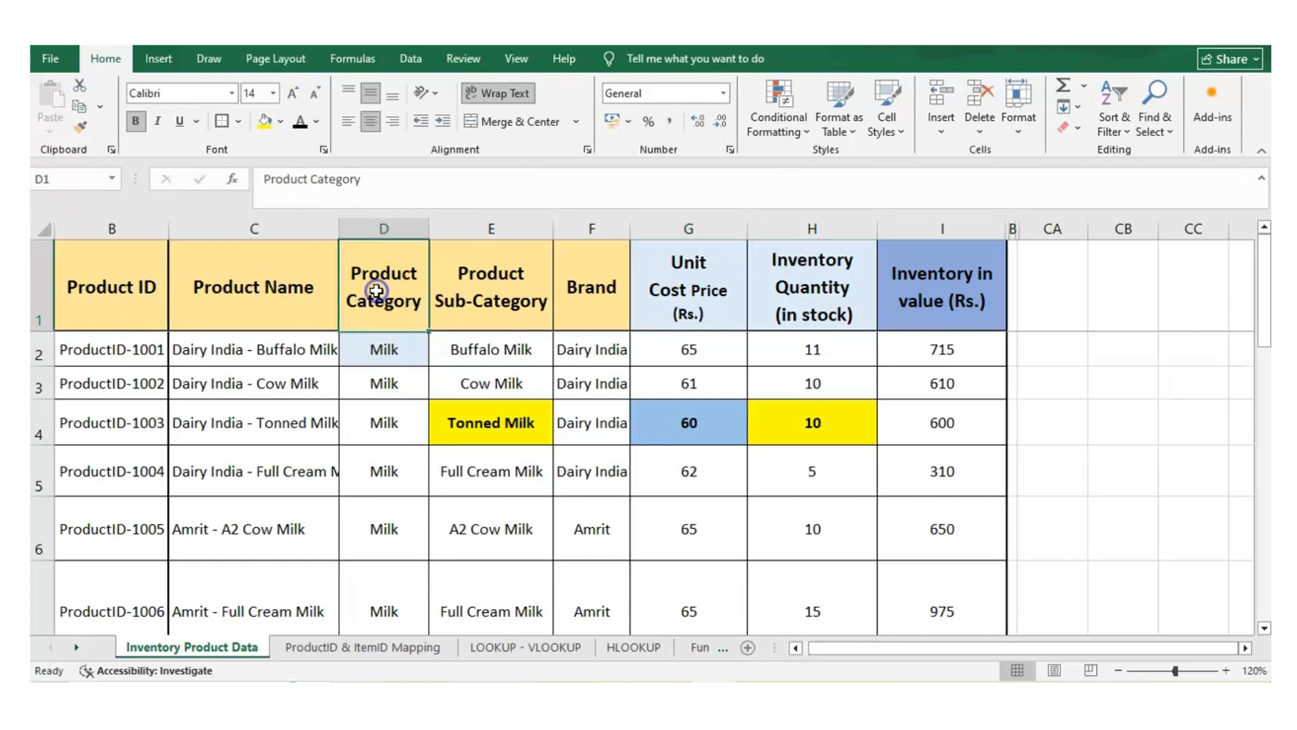
pyautogui.click(462, 290)
pyautogui.click(585, 270)
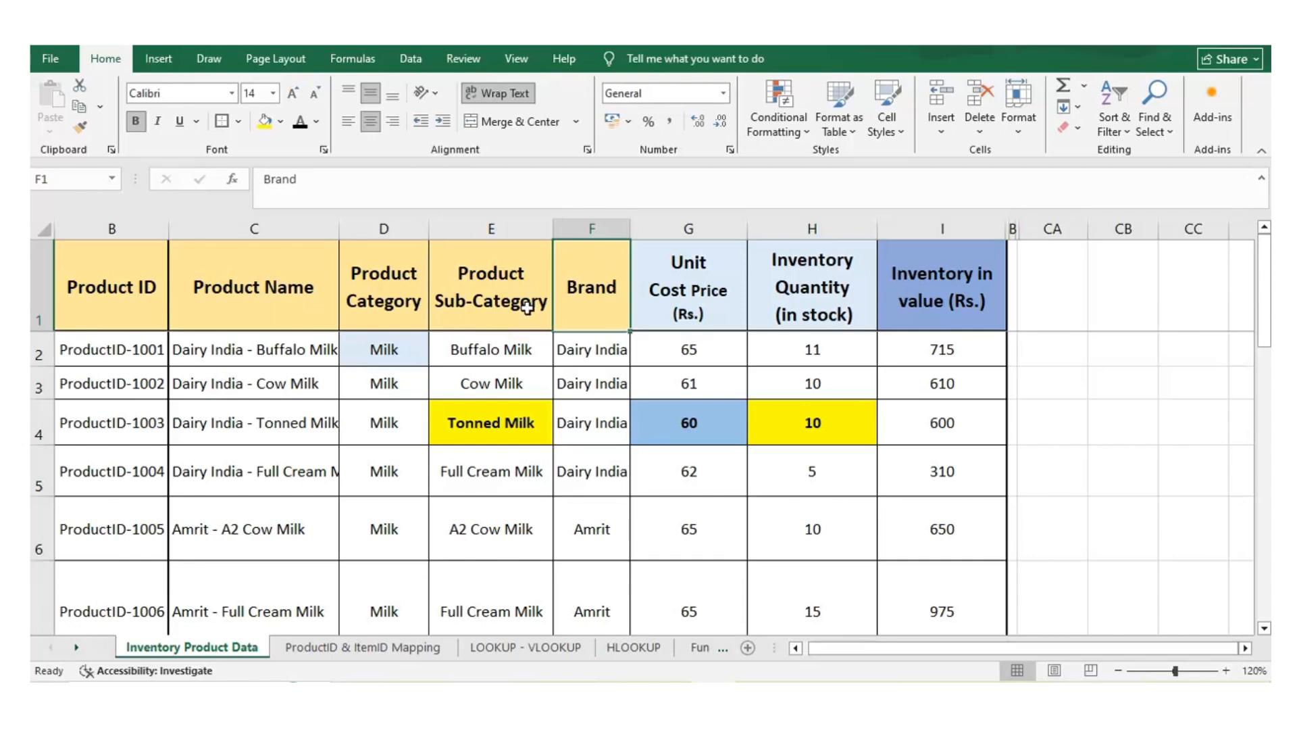
# Back on the LOOKUP - VLOOKUP sheet, confirm the D2 Brand formula =VLOOKUP(B2,'Inventory Product Data'!B:G,5,0), keeping D2 selected
pyautogui.hotkey('ctrl', 'pagedown')
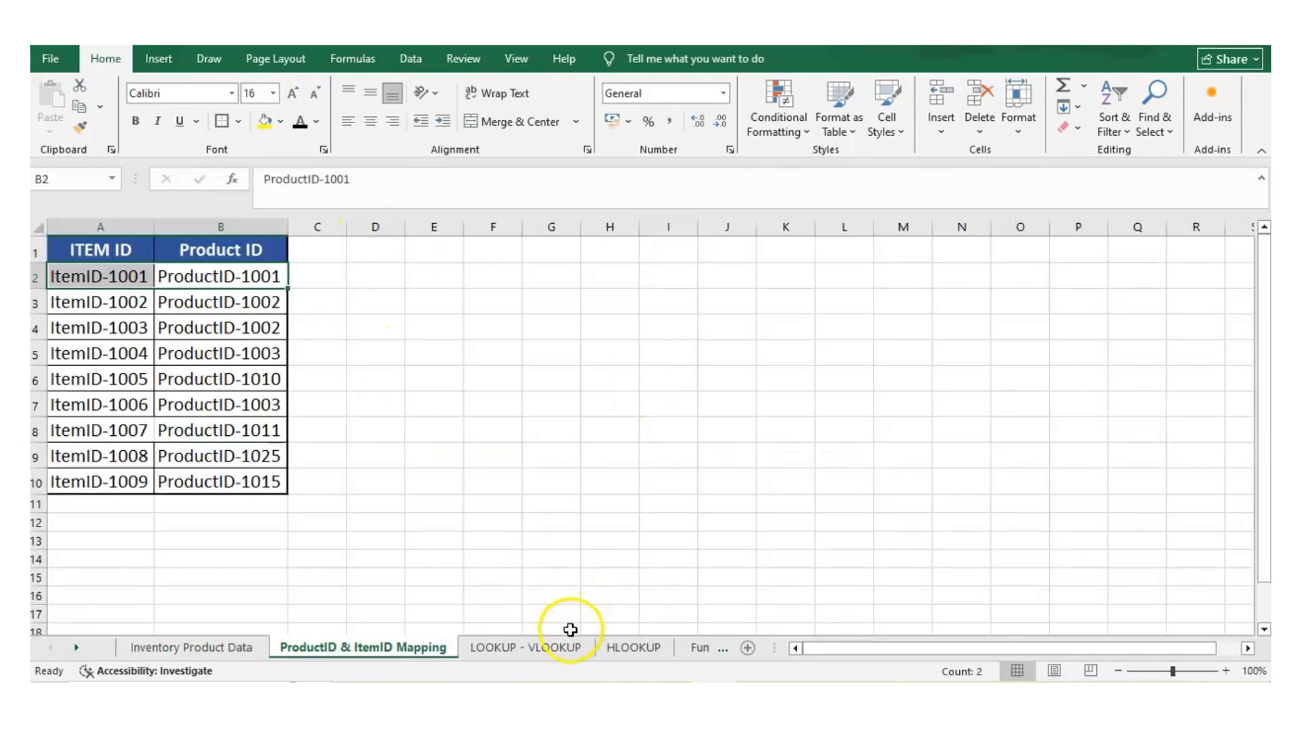
pyautogui.click(569, 643)
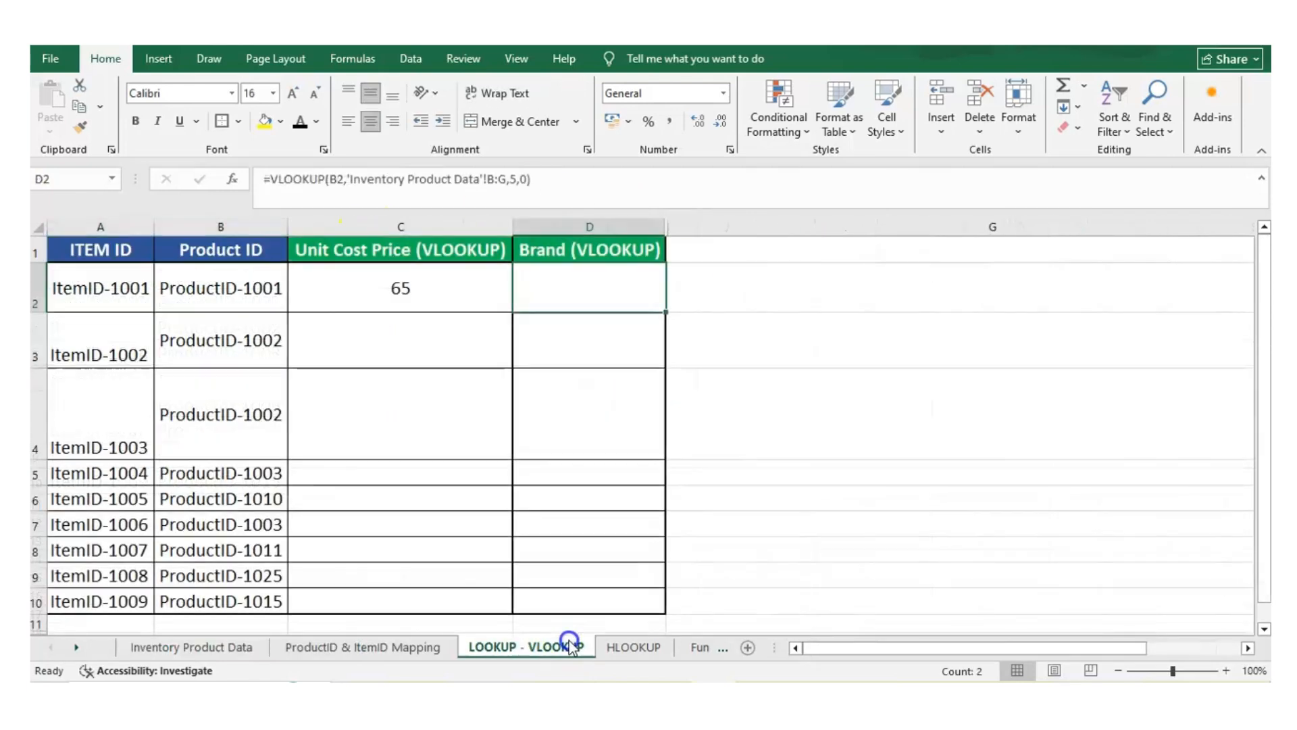
pyautogui.click(516, 181)
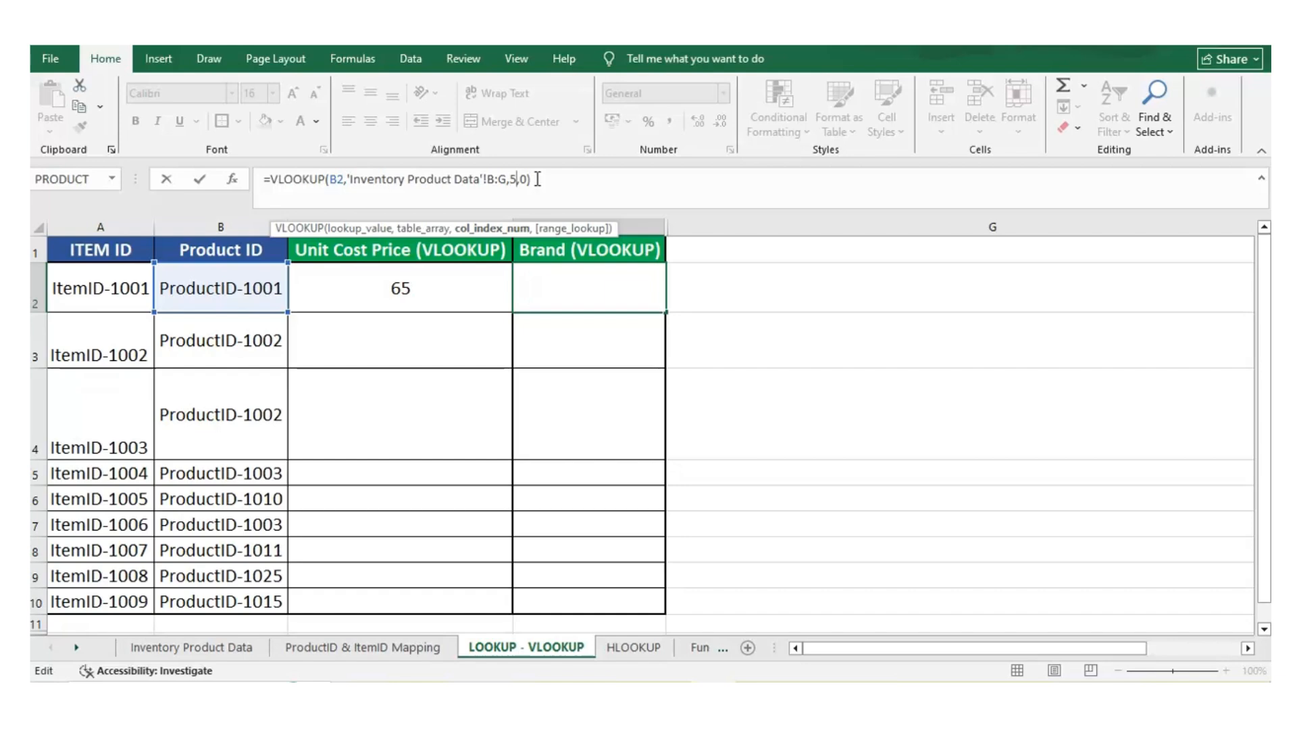
pyautogui.click(540, 179)
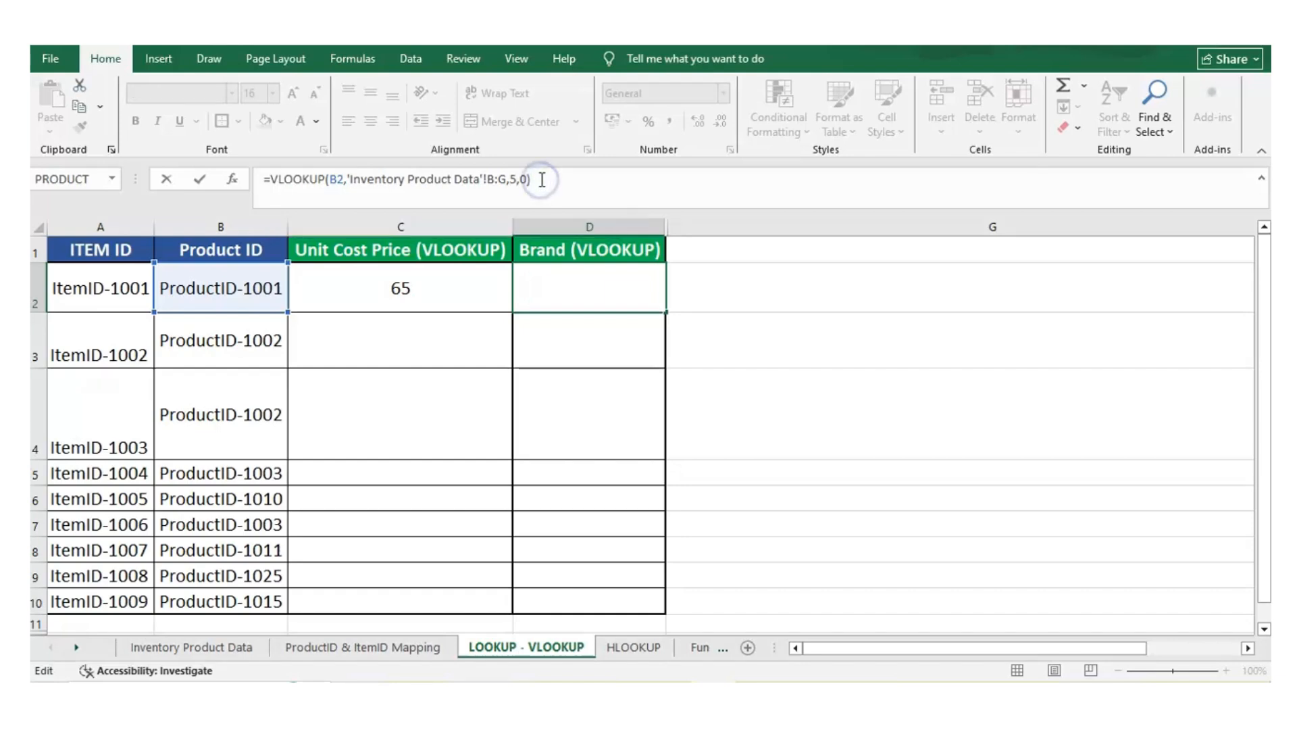
pyautogui.hotkey('ctrl', 'Return')
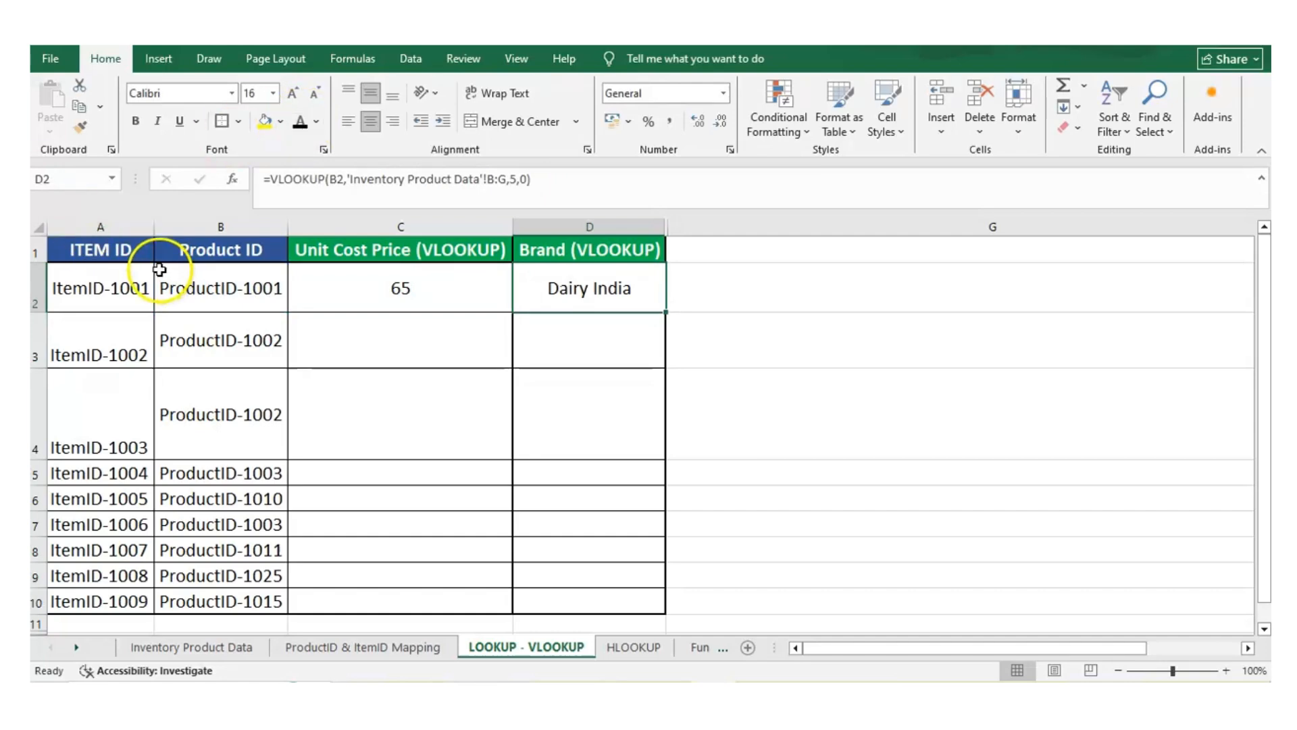
# Check the brand and unit cost price of ProductID-1001 on the Inventory Product Data sheet against the VLOOKUP results
pyautogui.rightClick(160, 270)
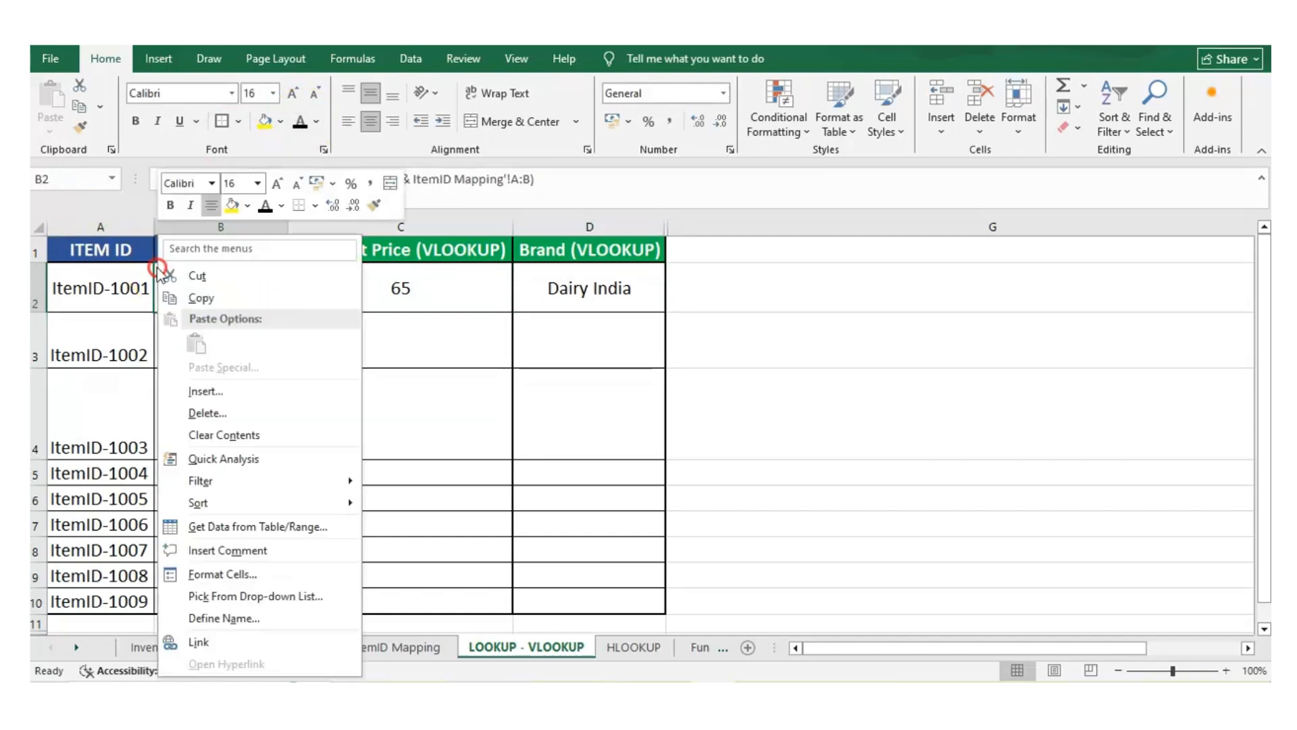
pyautogui.click(157, 267)
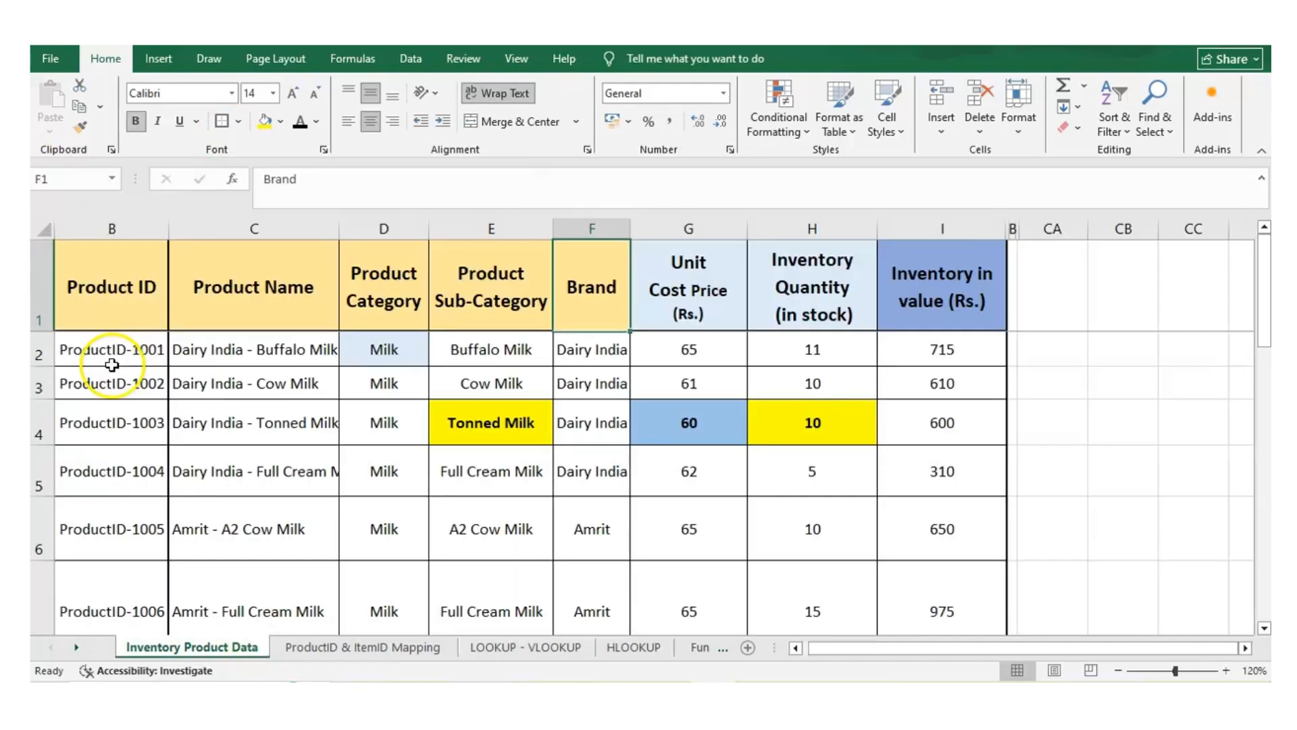
pyautogui.click(106, 361)
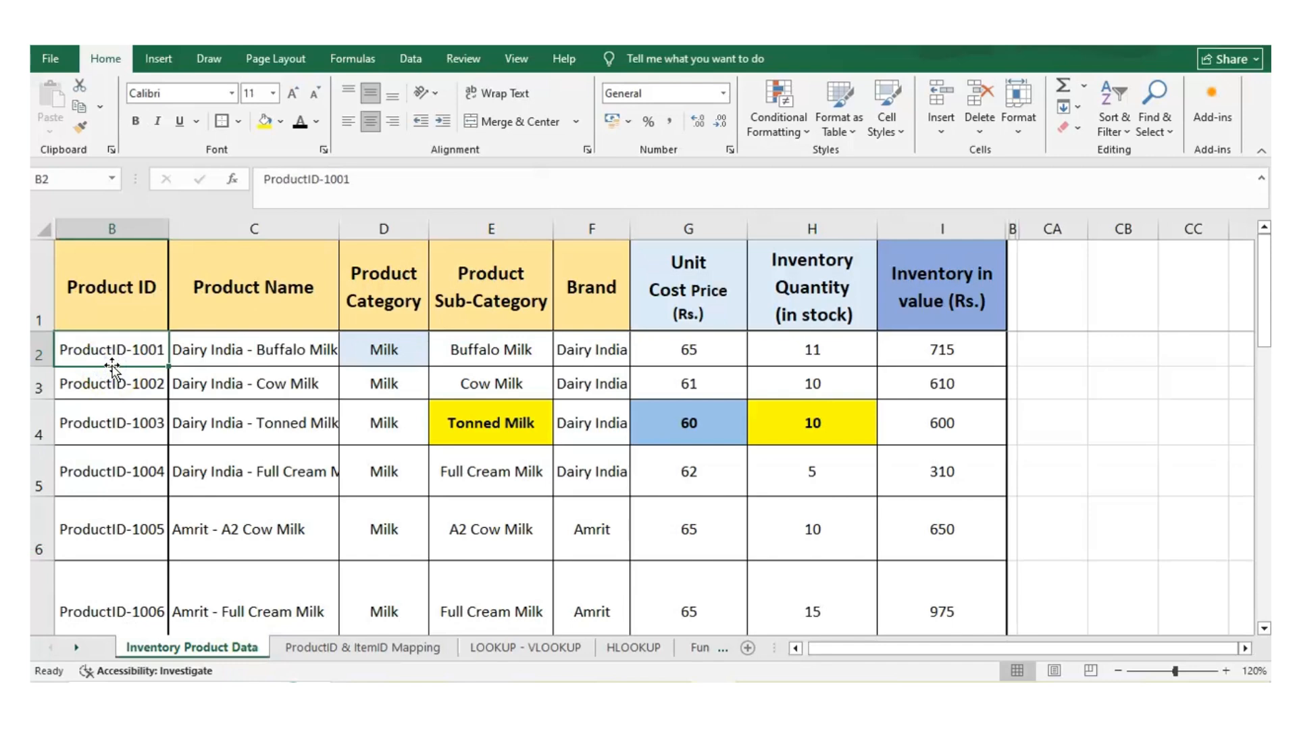
pyautogui.click(598, 348)
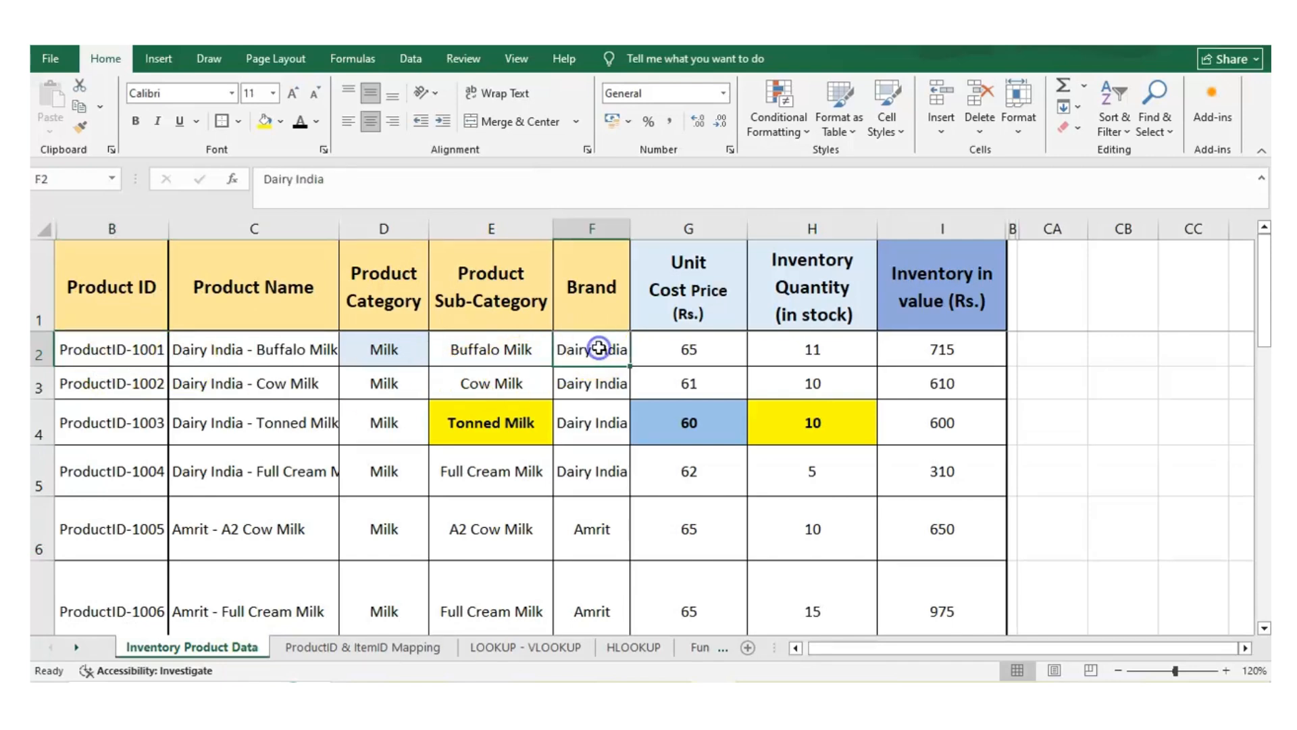
pyautogui.click(689, 348)
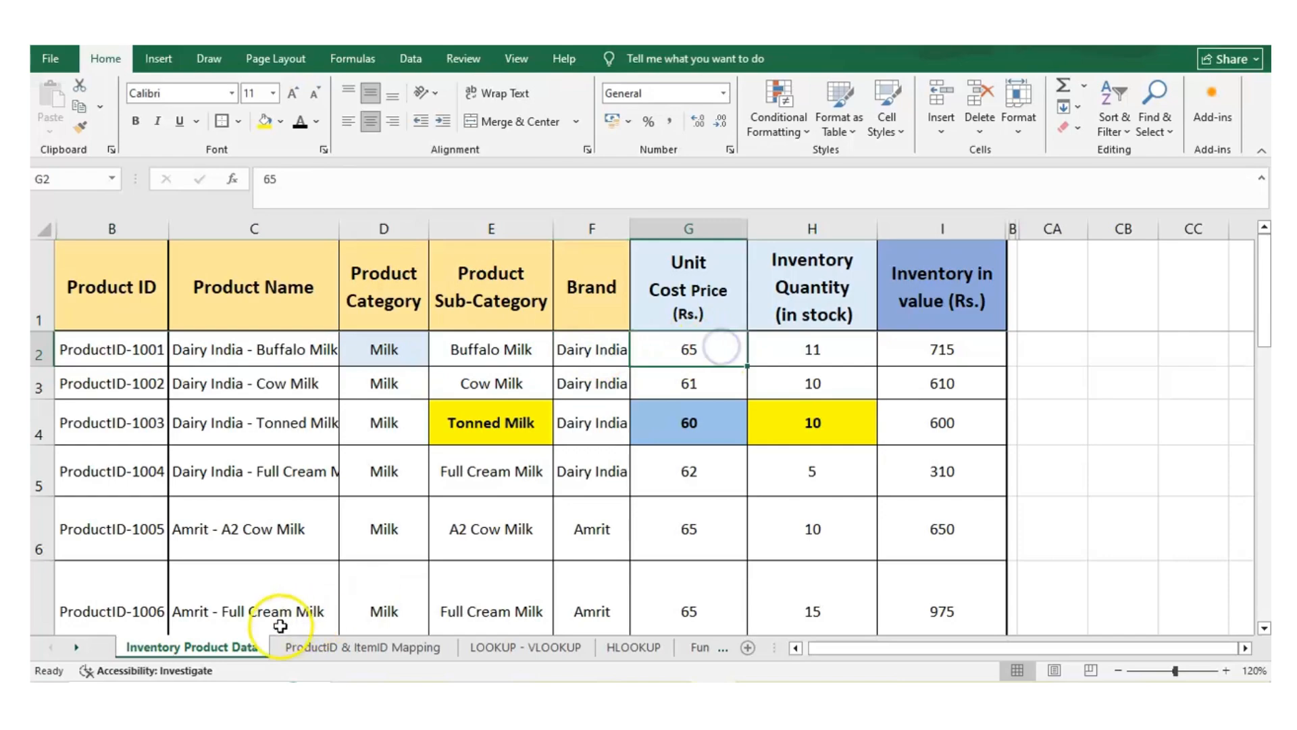
# Fill the Unit Cost Price and Brand formulas in C2:D2 of the LOOKUP - VLOOKUP sheet down through row 10
pyautogui.click(565, 651)
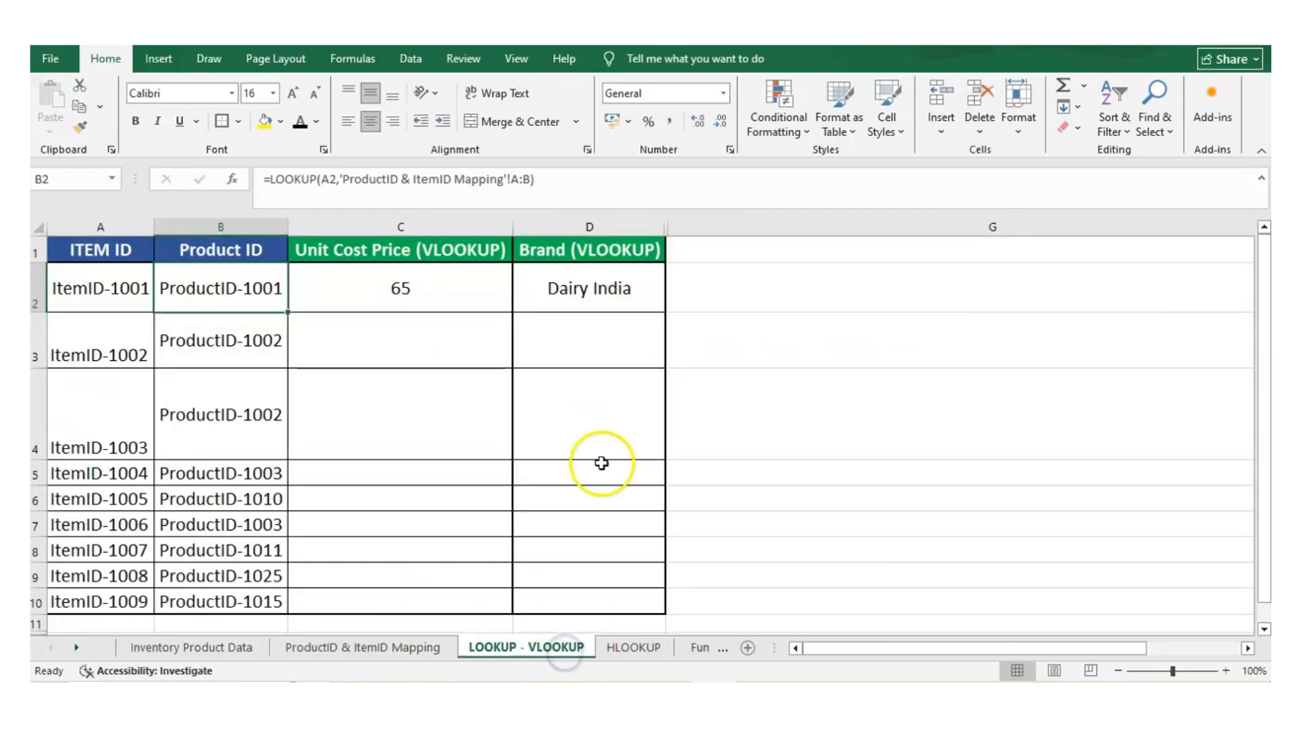
pyautogui.click(432, 289)
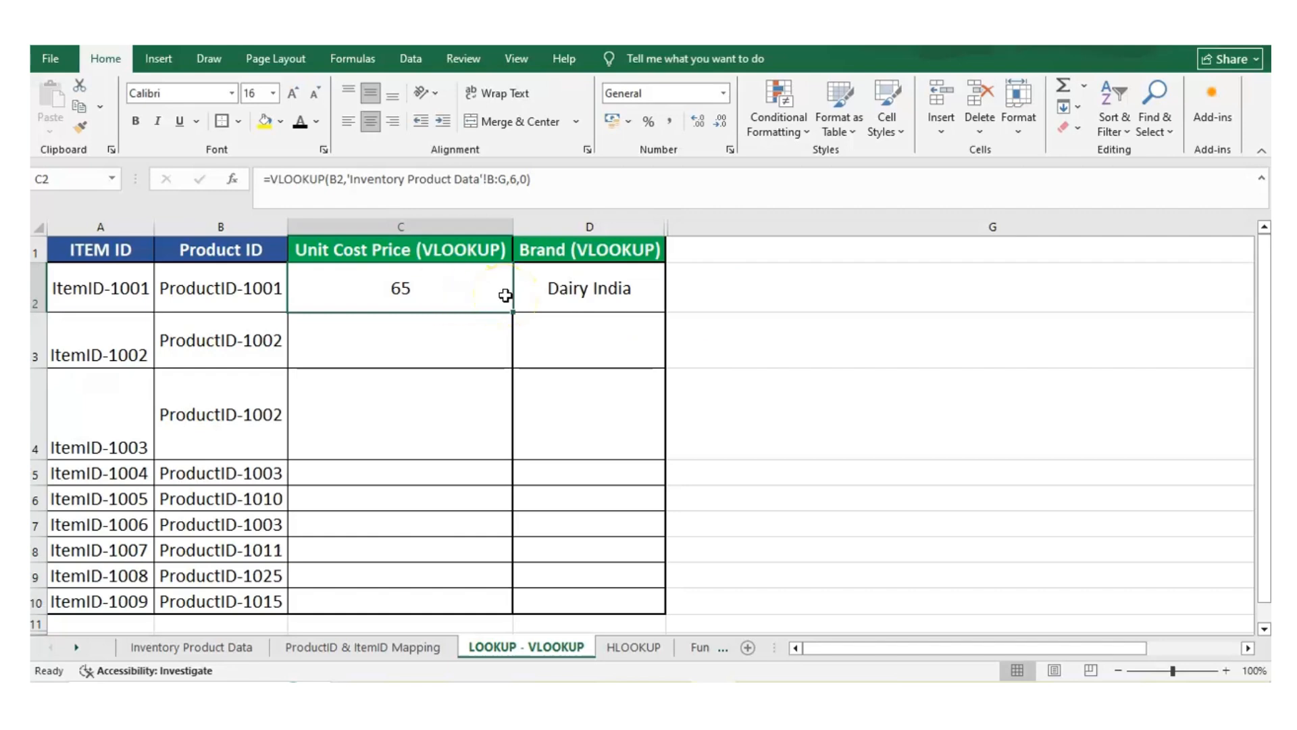
pyautogui.moveTo(506, 295); pyautogui.dragTo(662, 310)
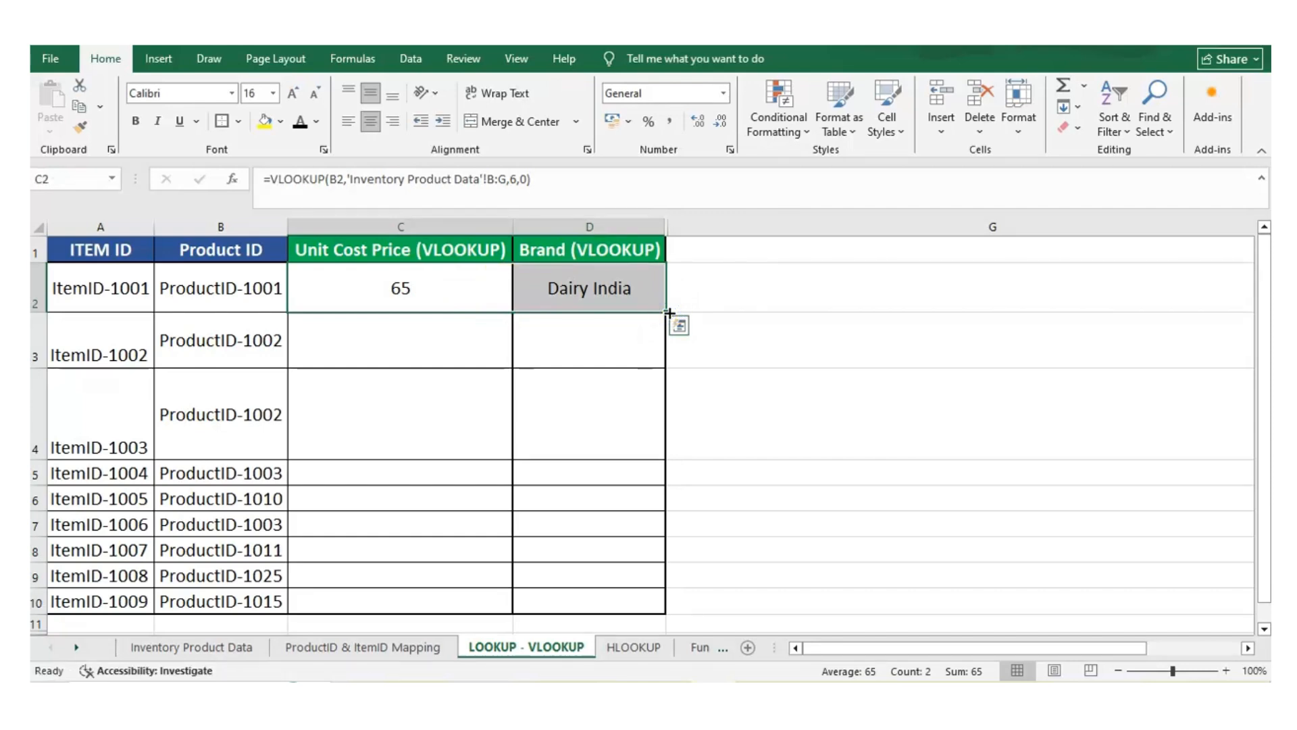
pyautogui.doubleClick(666, 312)
# Compare the Unit Cost Price and Brand results in C3 and D3 with the ProductID-1002 row on the Inventory Product Data sheet
pyautogui.click(385, 355)
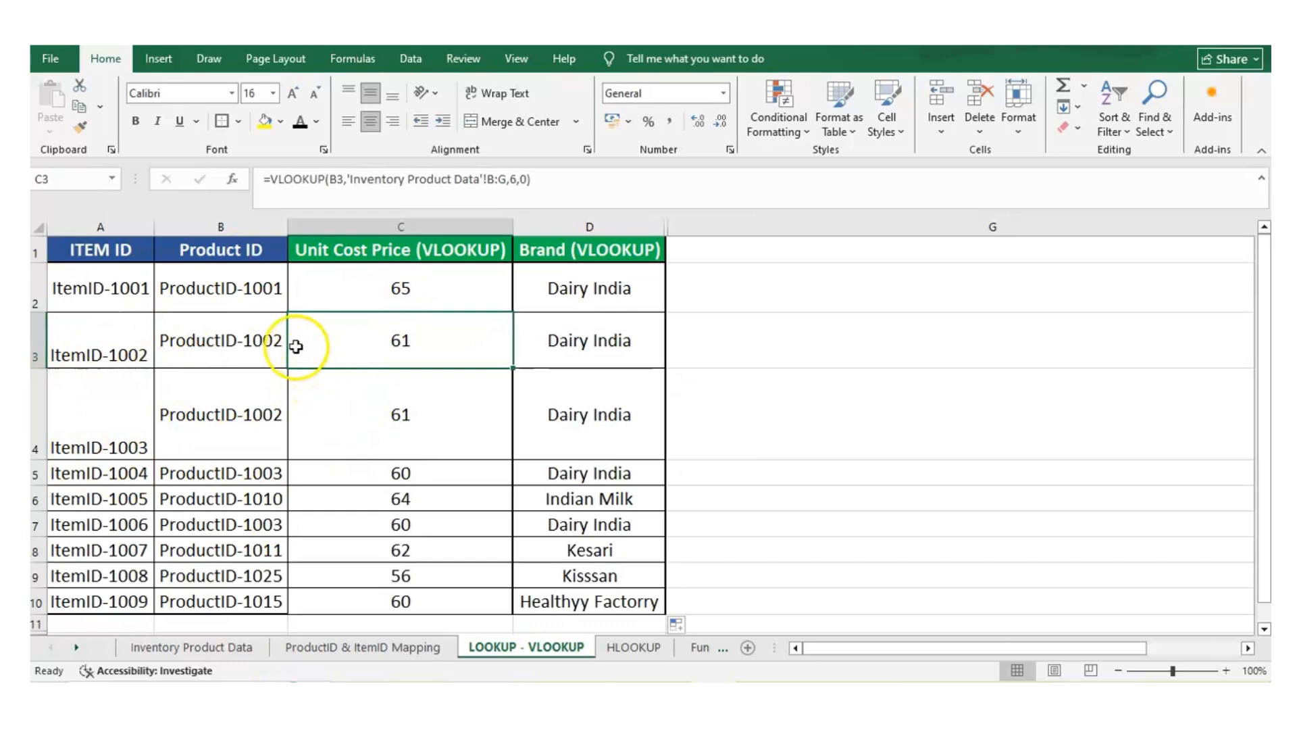
pyautogui.click(197, 648)
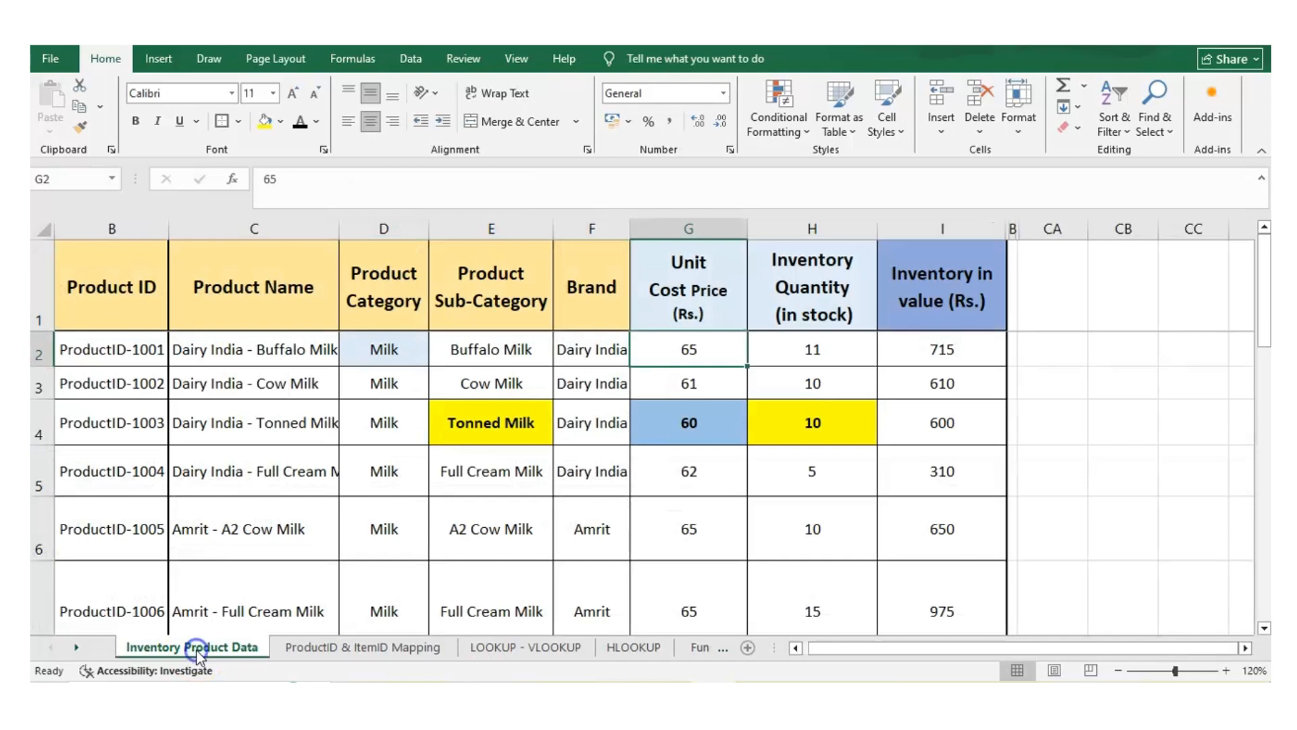
pyautogui.click(152, 395)
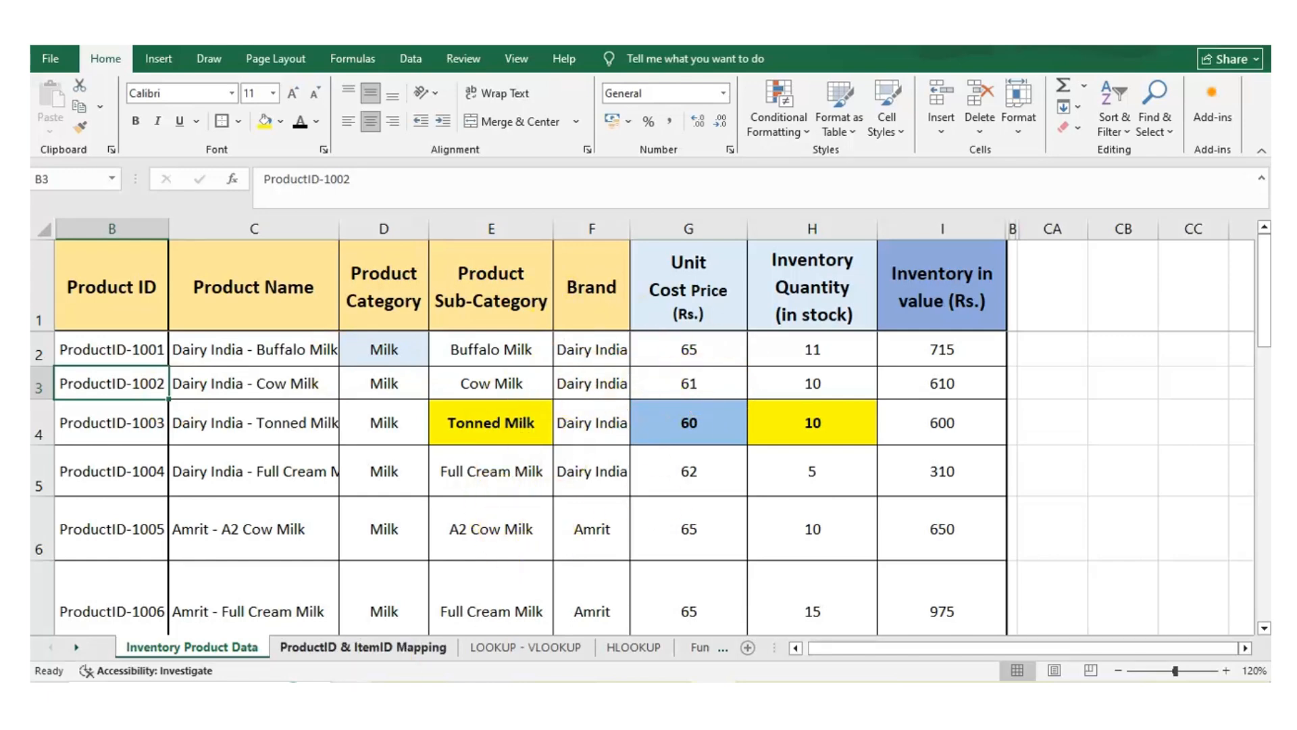
pyautogui.click(533, 646)
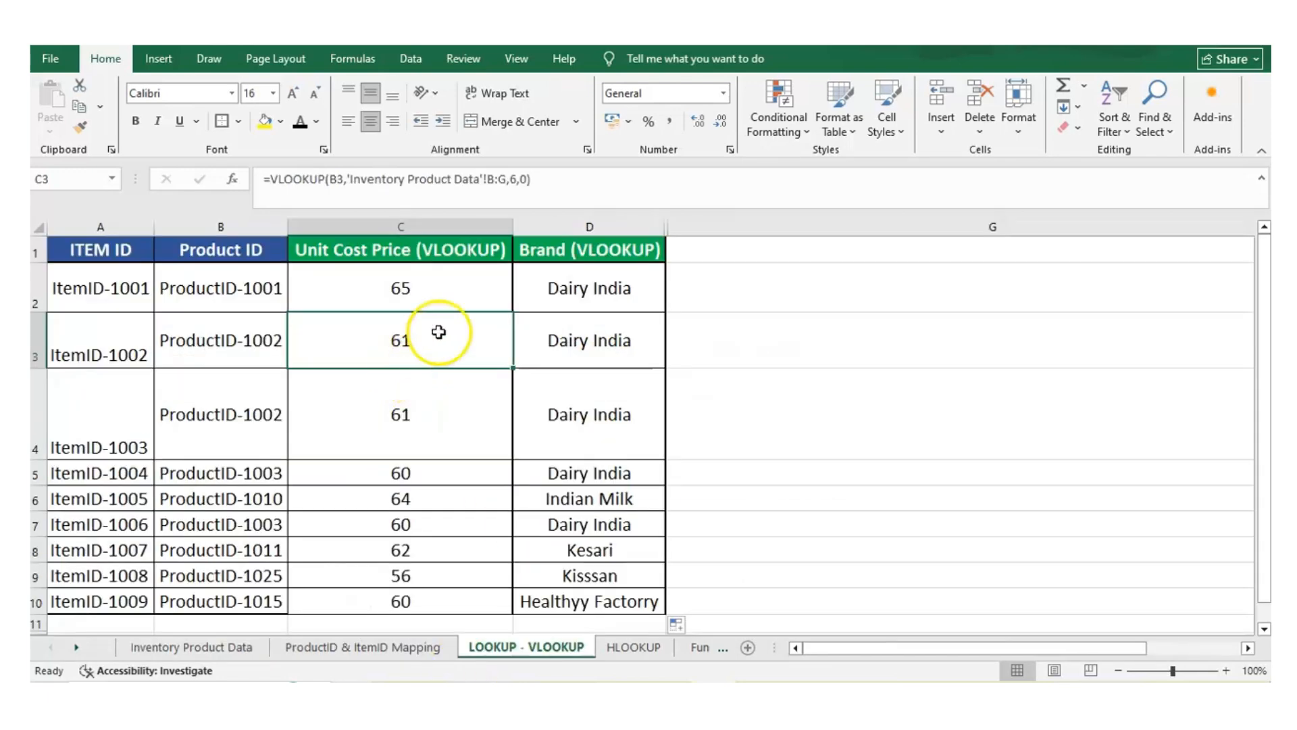
pyautogui.press('Right')
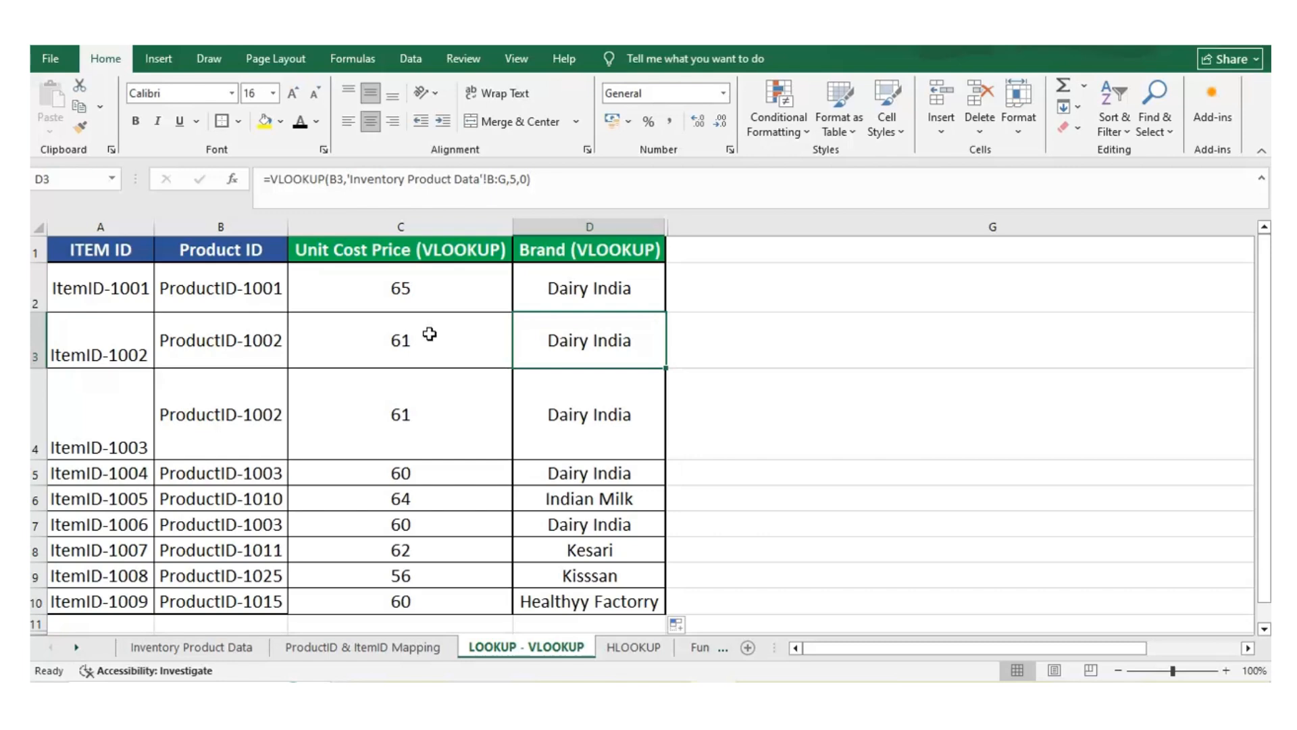
# Read the LOOKUP versus VLOOKUP comparison table in M2:N4, focusing on the matching and sorting notes in row 4
pyautogui.press('Home')
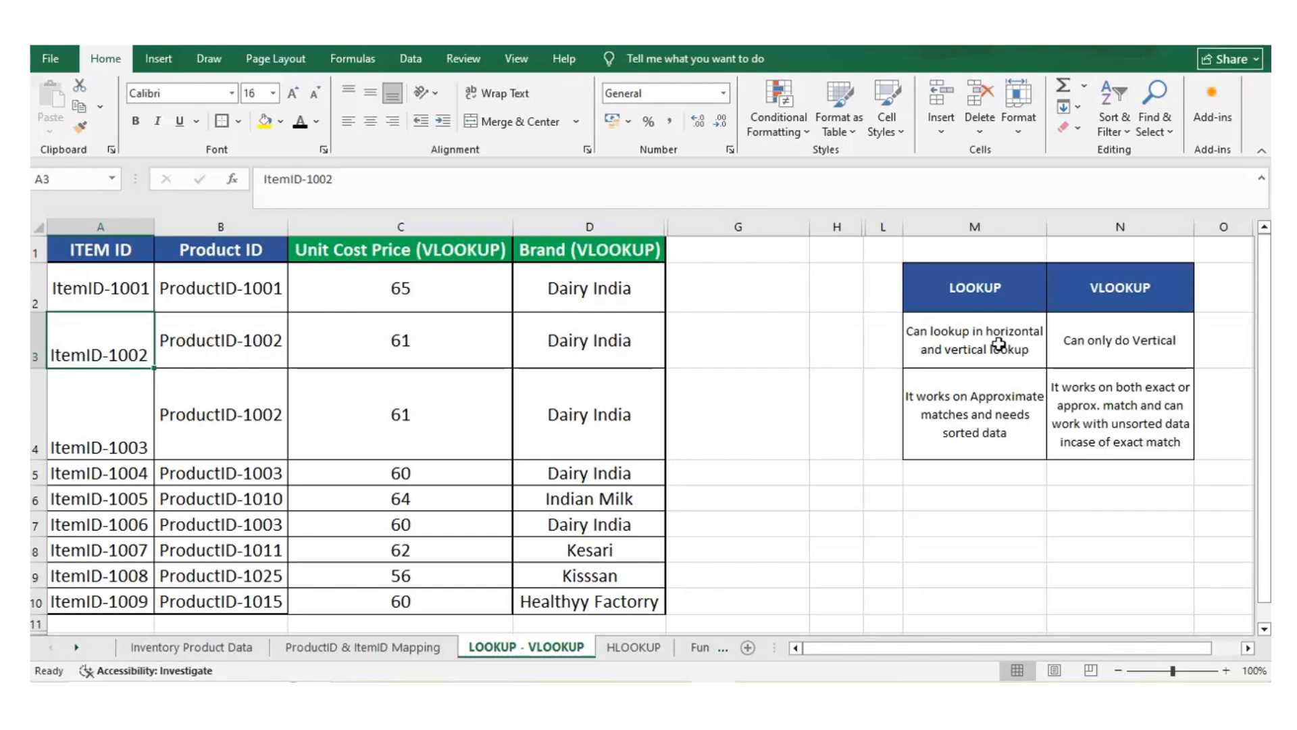
pyautogui.click(1020, 406)
pyautogui.doubleClick(1003, 412)
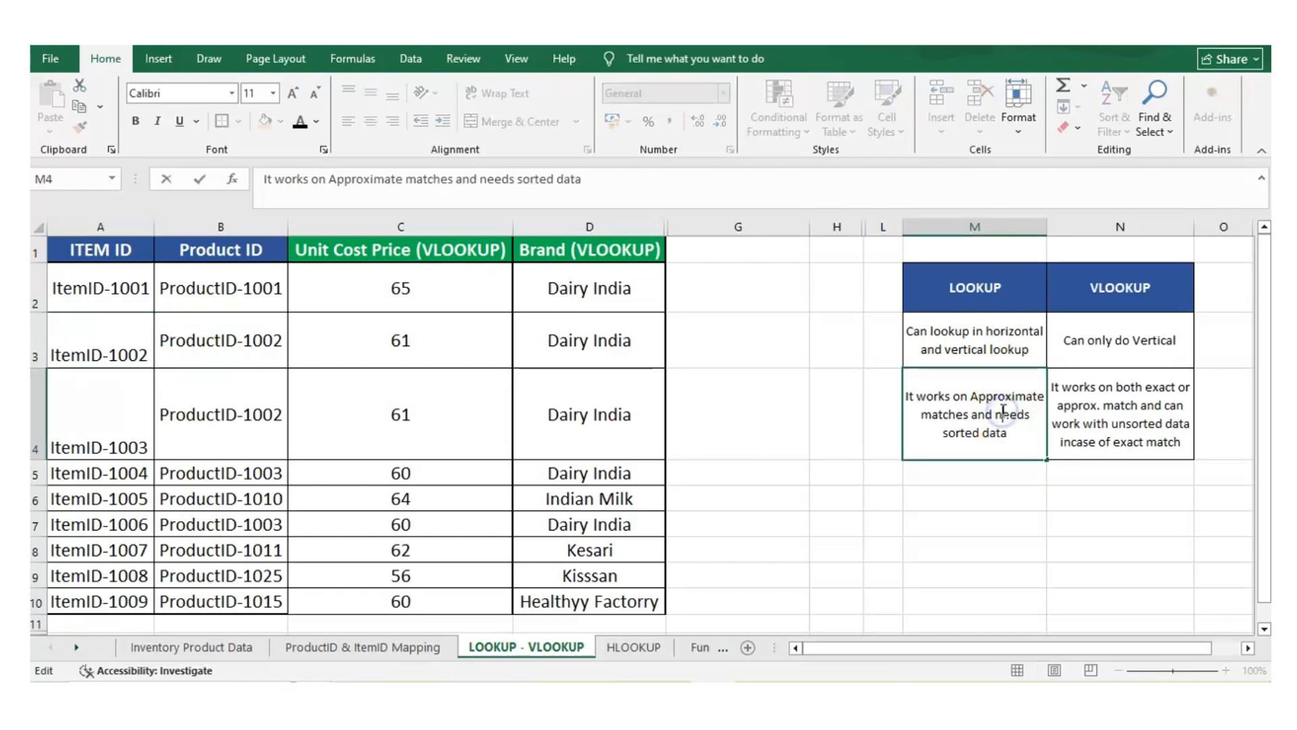
pyautogui.press('Return')
pyautogui.click(1086, 405)
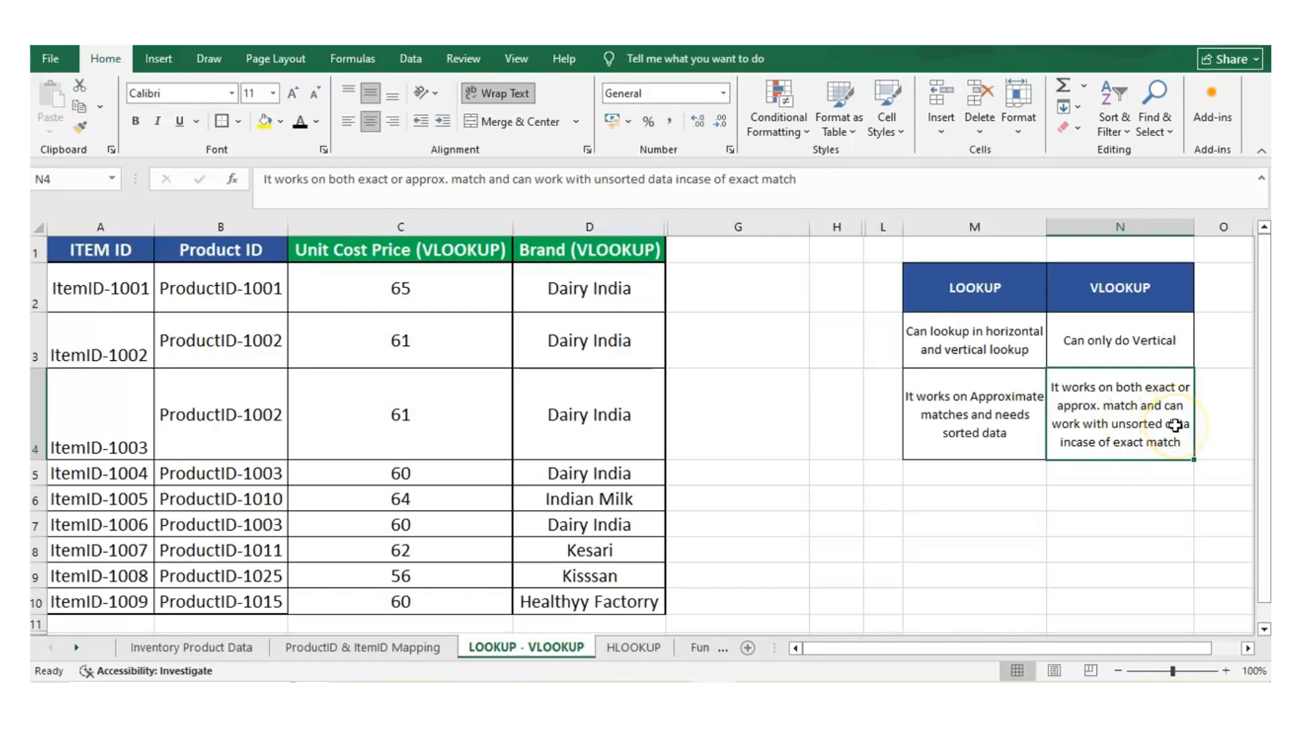
pyautogui.click(1002, 403)
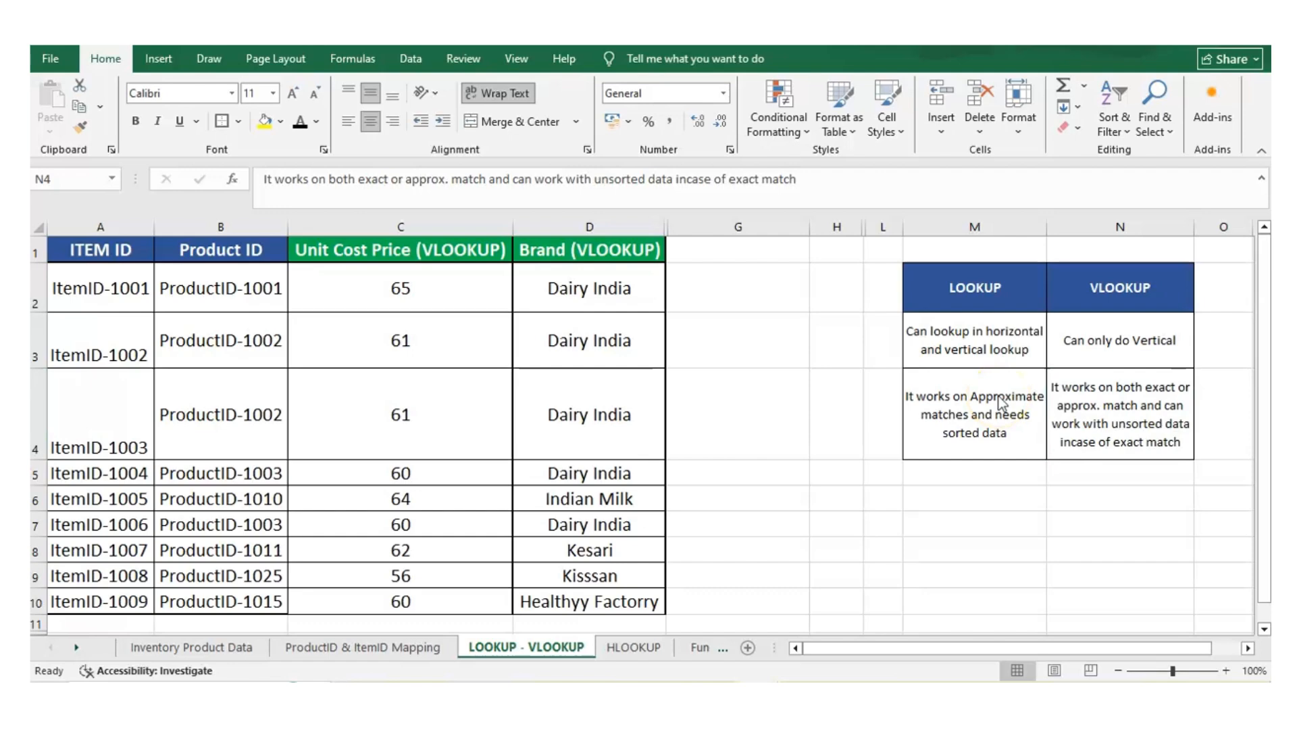
pyautogui.click(987, 405)
# Look at the HLOOKUP sheet and read the HLOOKUP description on the Function Definition sheet
pyautogui.click(638, 652)
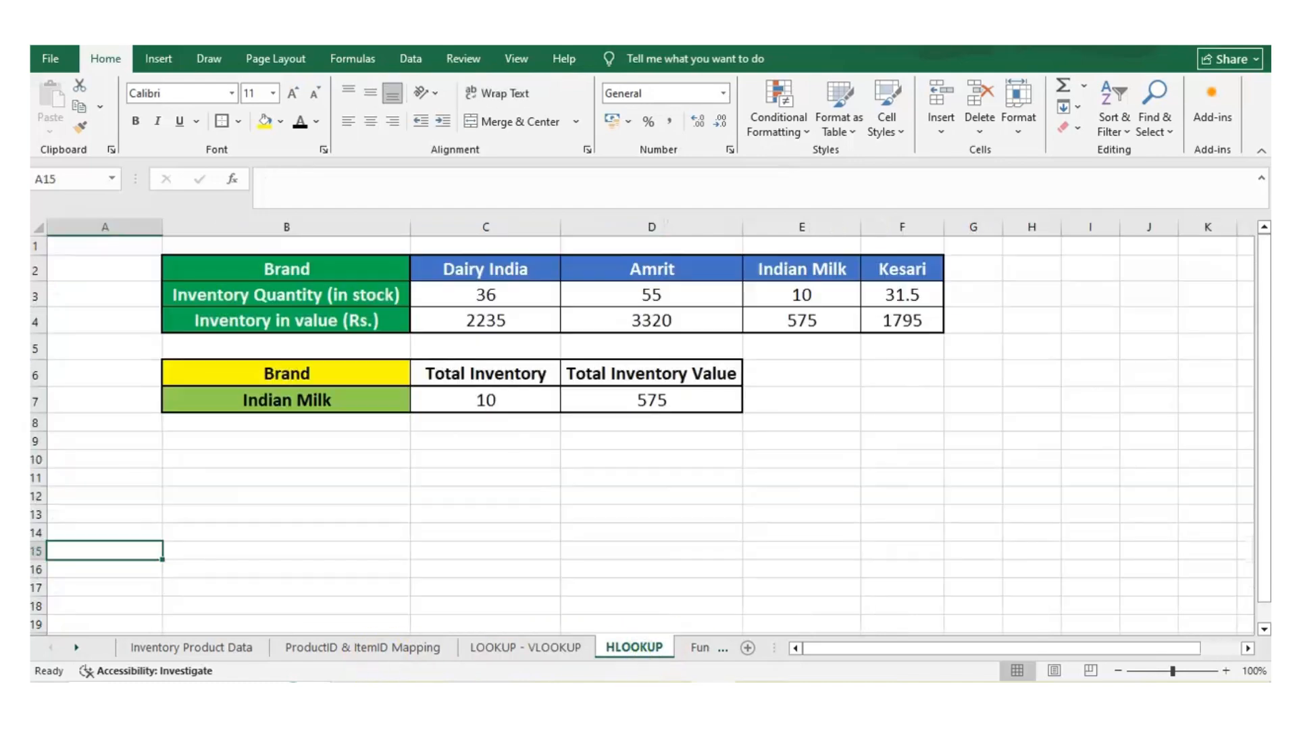
pyautogui.click(698, 648)
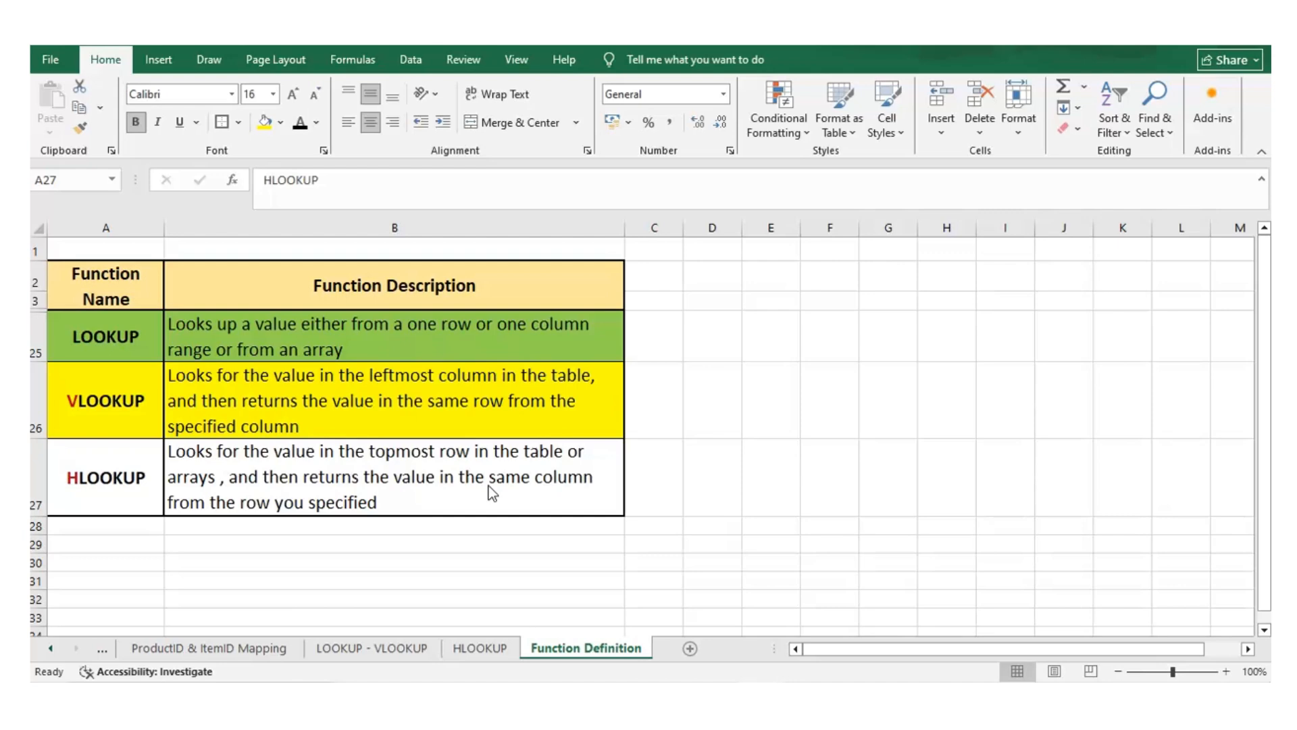
pyautogui.click(486, 516)
# Back on the HLOOKUP sheet, start =HLOOKUP( in cell F7 to read the function's argument syntax
pyautogui.click(500, 649)
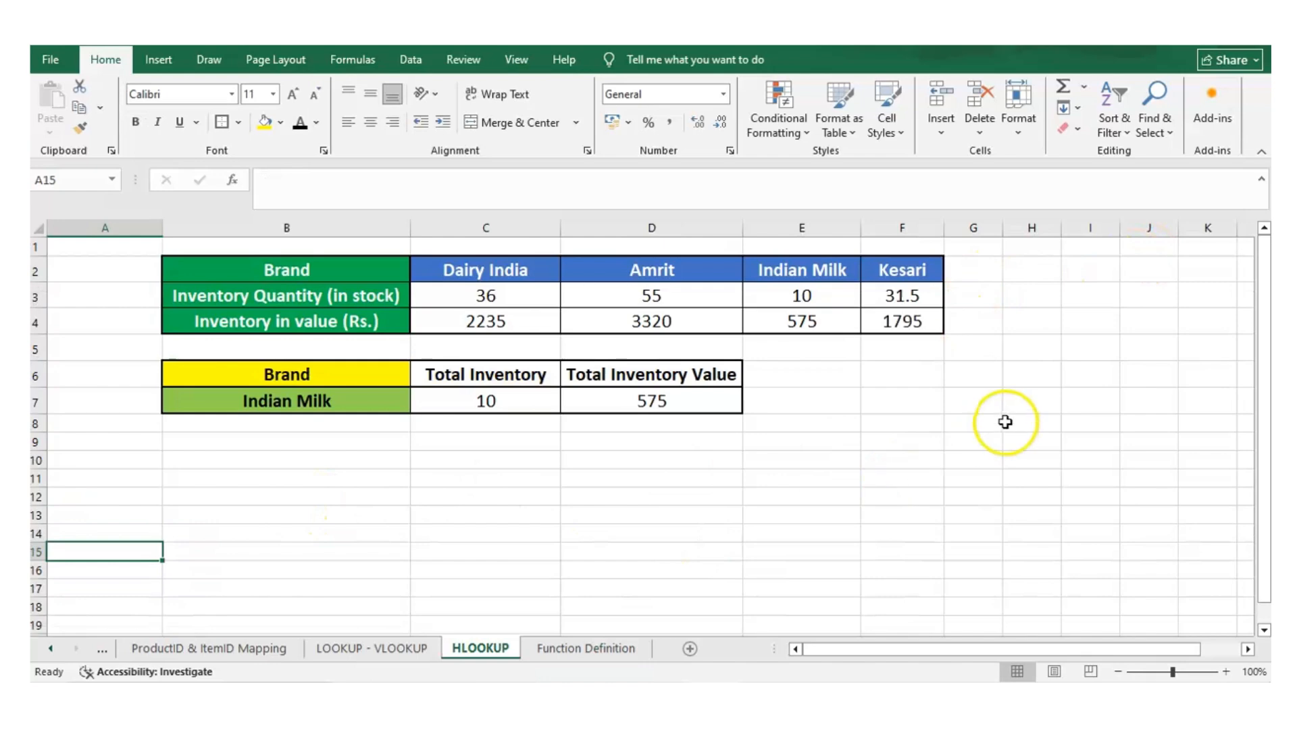
pyautogui.click(909, 406)
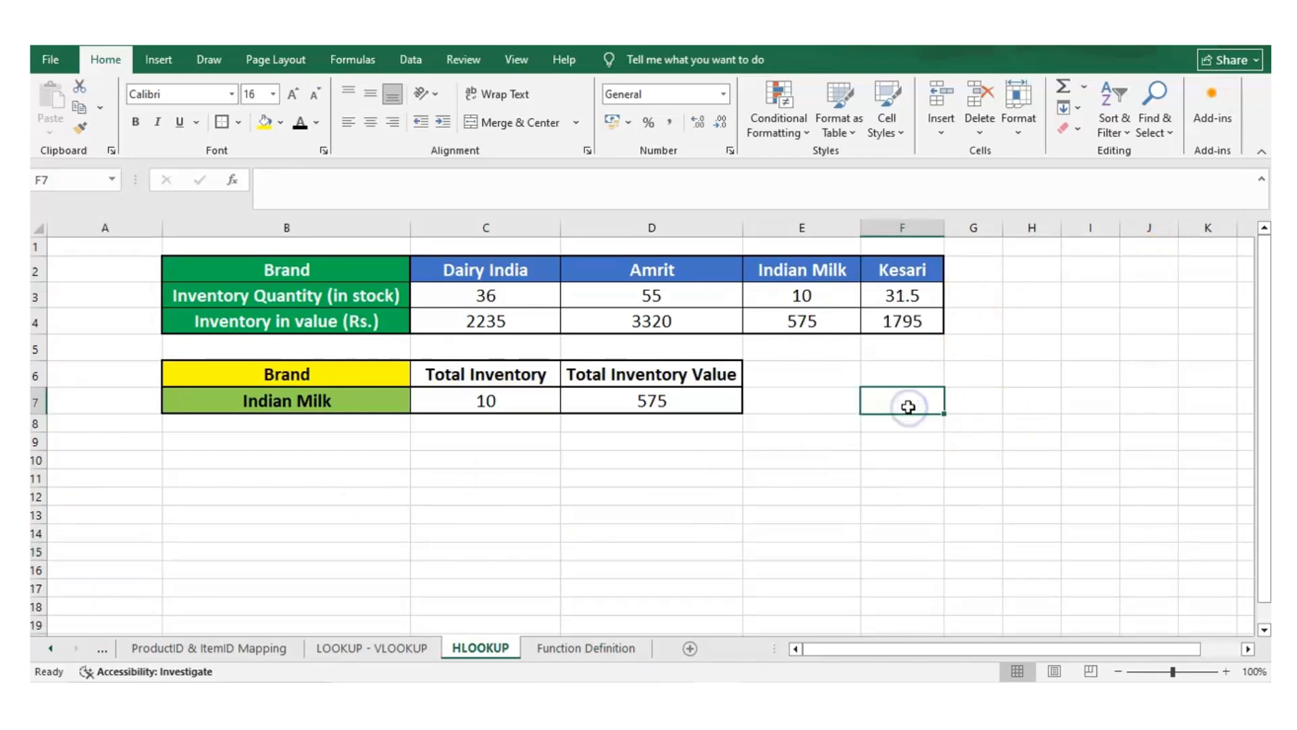
pyautogui.write('=HLOOKUP(')
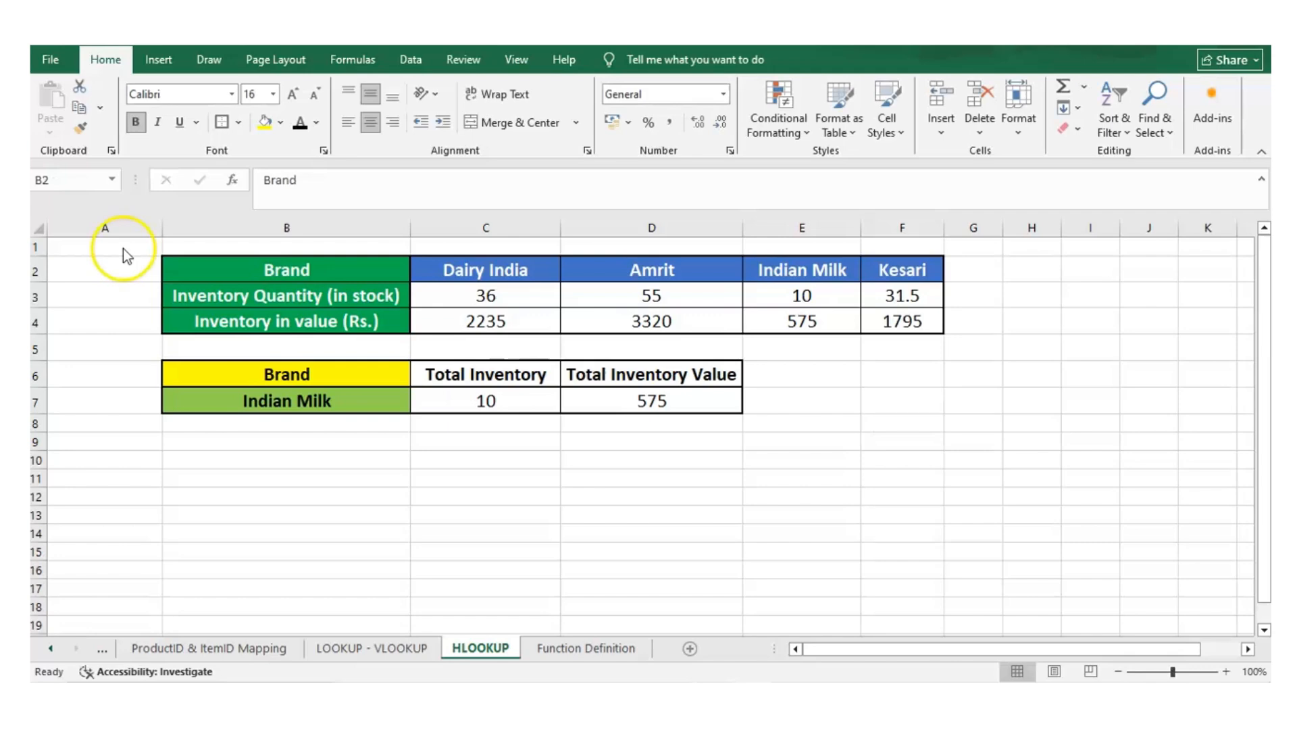
# Examine the brand inventory table in B2:F4, including the quantity and value figures under each brand
pyautogui.click(122, 247)
pyautogui.moveTo(121, 247); pyautogui.dragTo(959, 345)
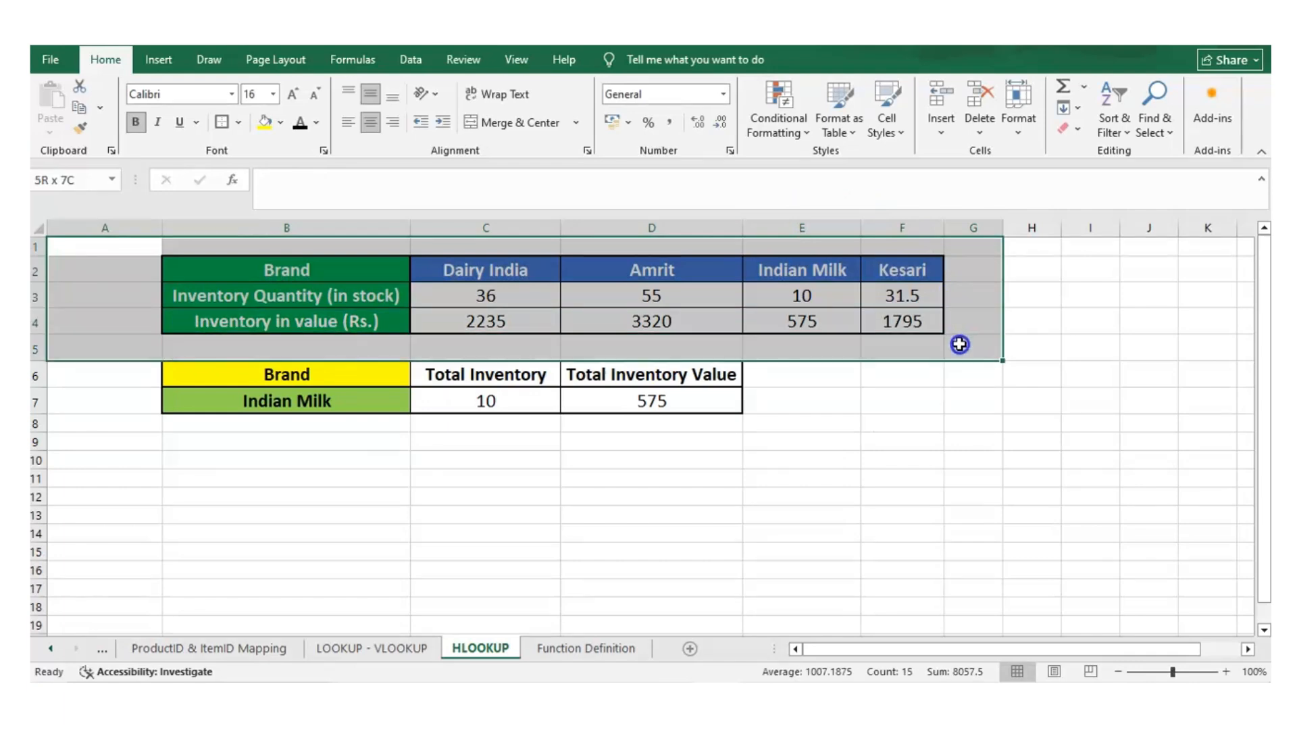
pyautogui.moveTo(959, 344); pyautogui.dragTo(959, 345)
pyautogui.click(295, 345)
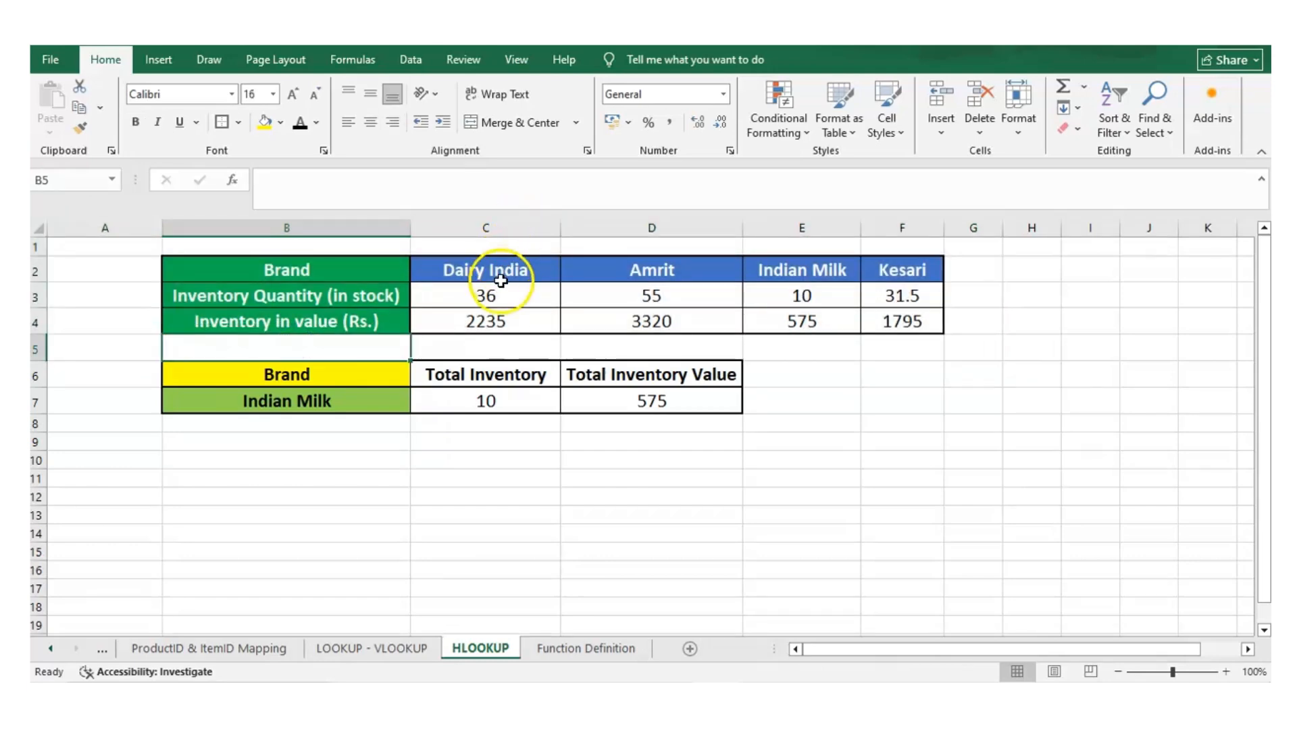
pyautogui.moveTo(497, 288); pyautogui.dragTo(878, 314)
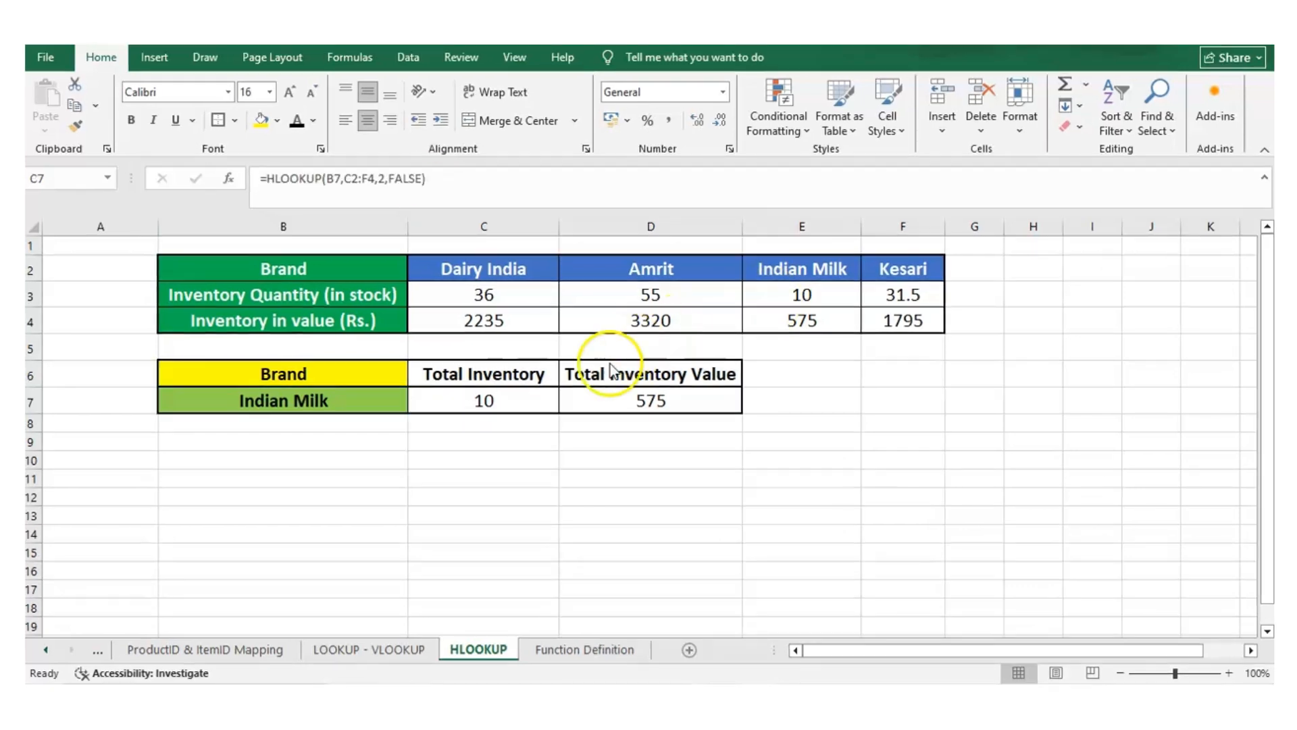
# Review the function name, lookup value, table array and row index of the Total Inventory formula in C7, leaving the formula as is
pyautogui.click(511, 402)
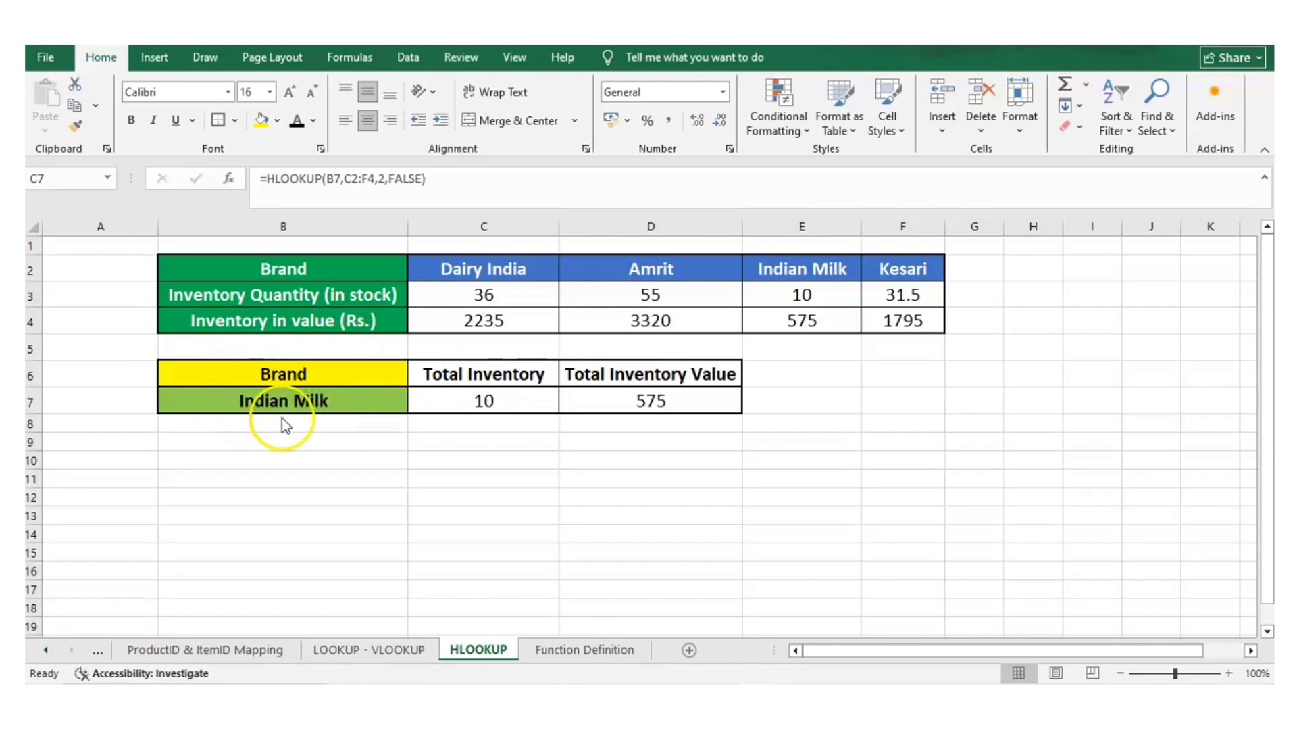
pyautogui.click(487, 400)
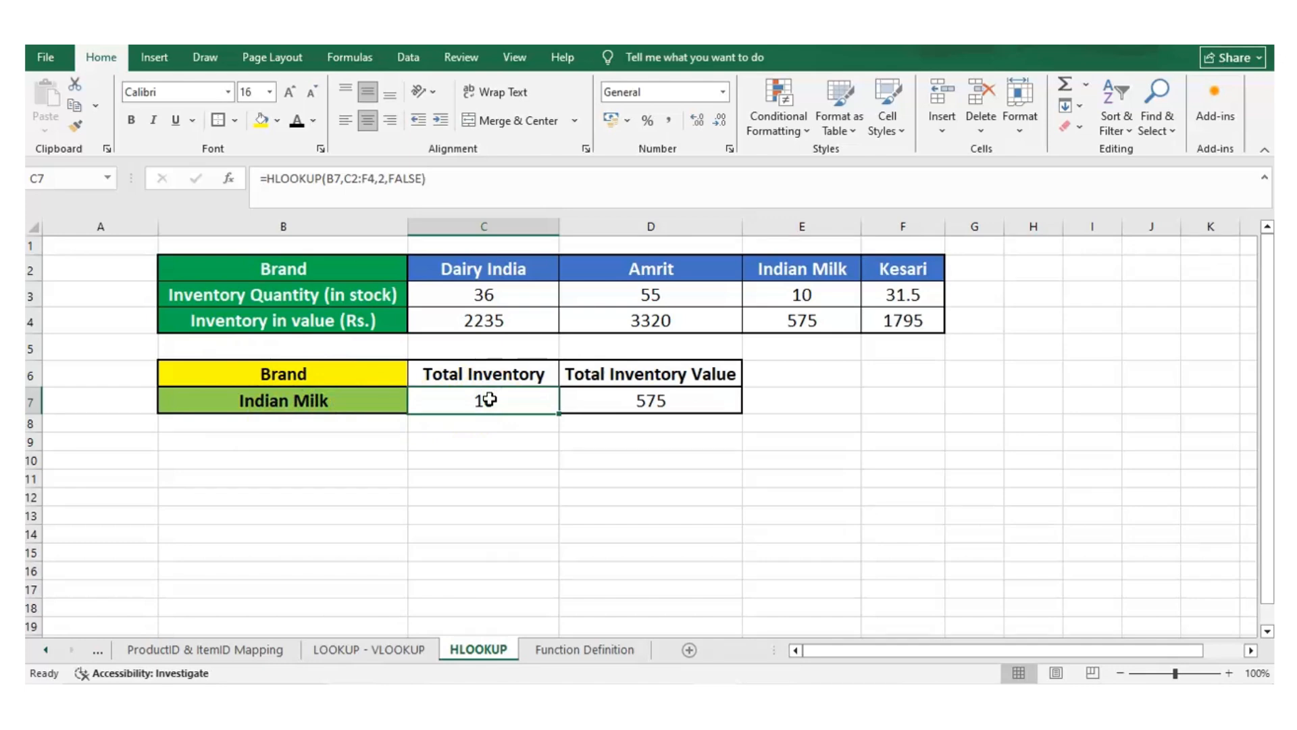
pyautogui.doubleClick(489, 399)
pyautogui.click(254, 180)
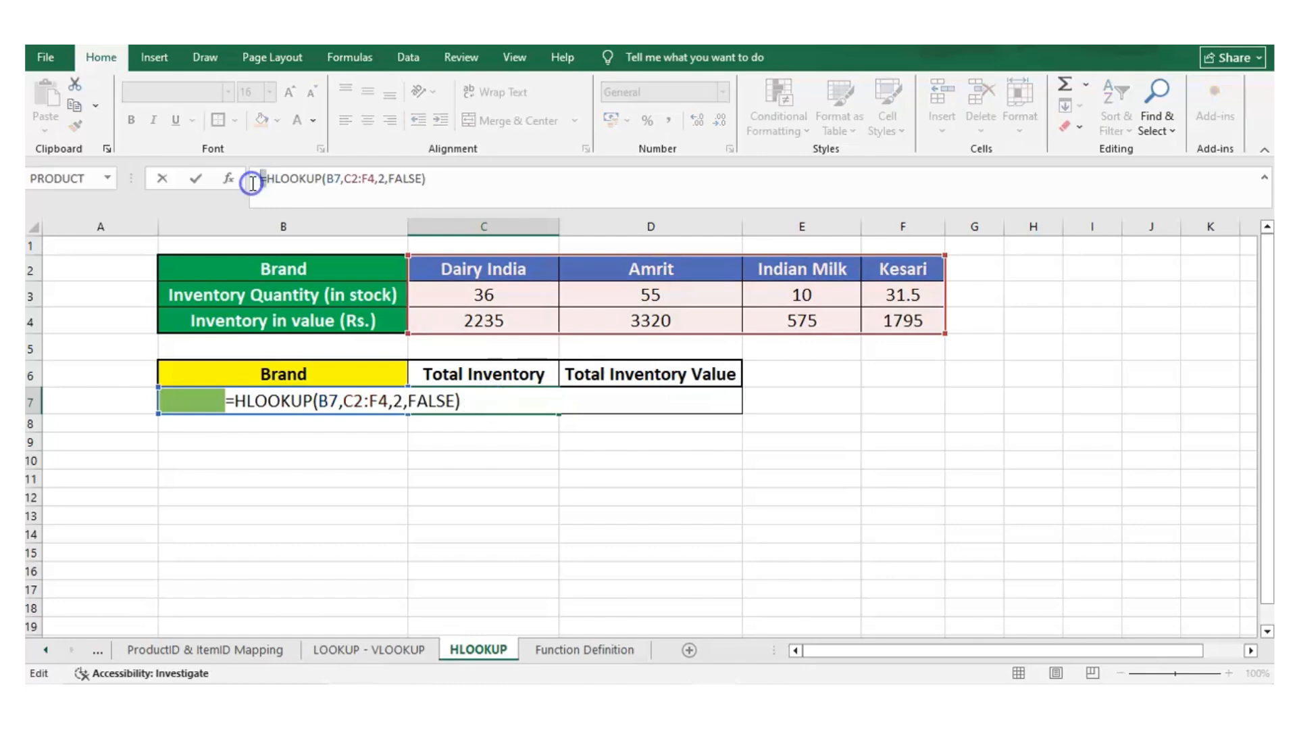
pyautogui.click(263, 174)
pyautogui.moveTo(268, 174); pyautogui.dragTo(323, 181)
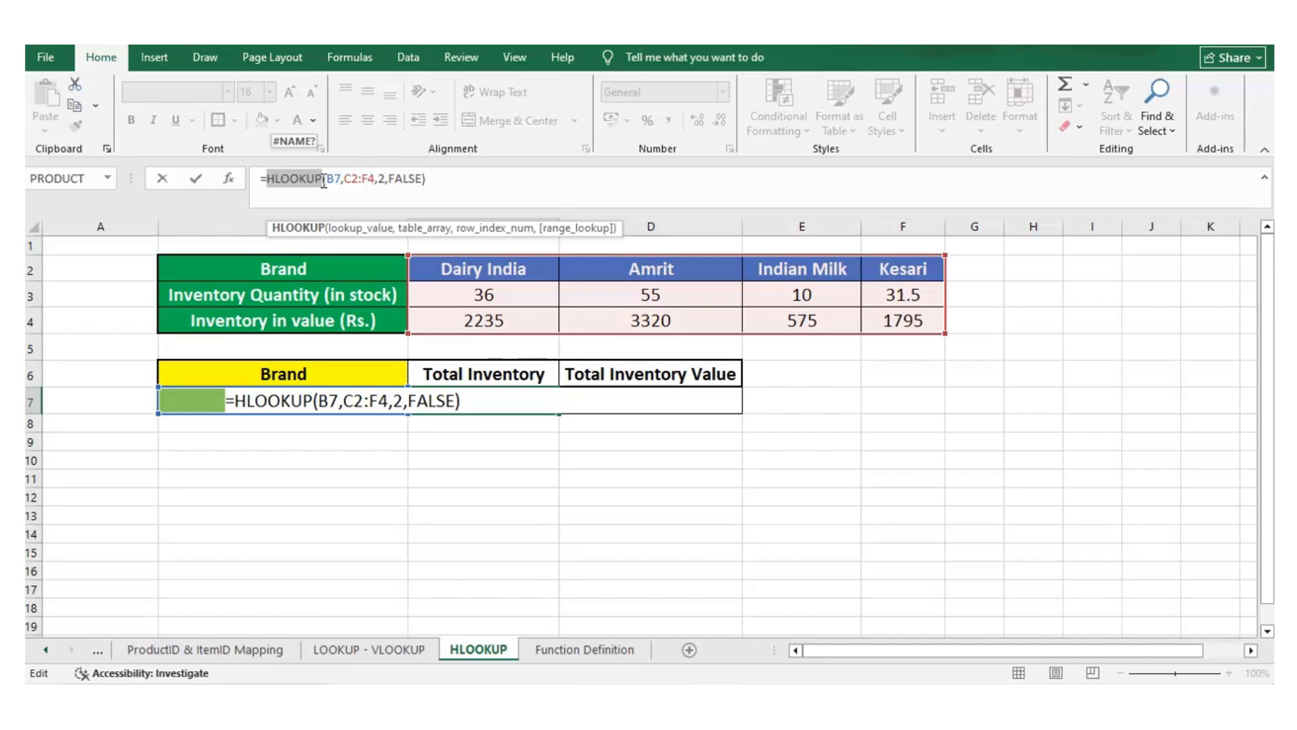
pyautogui.click(329, 178)
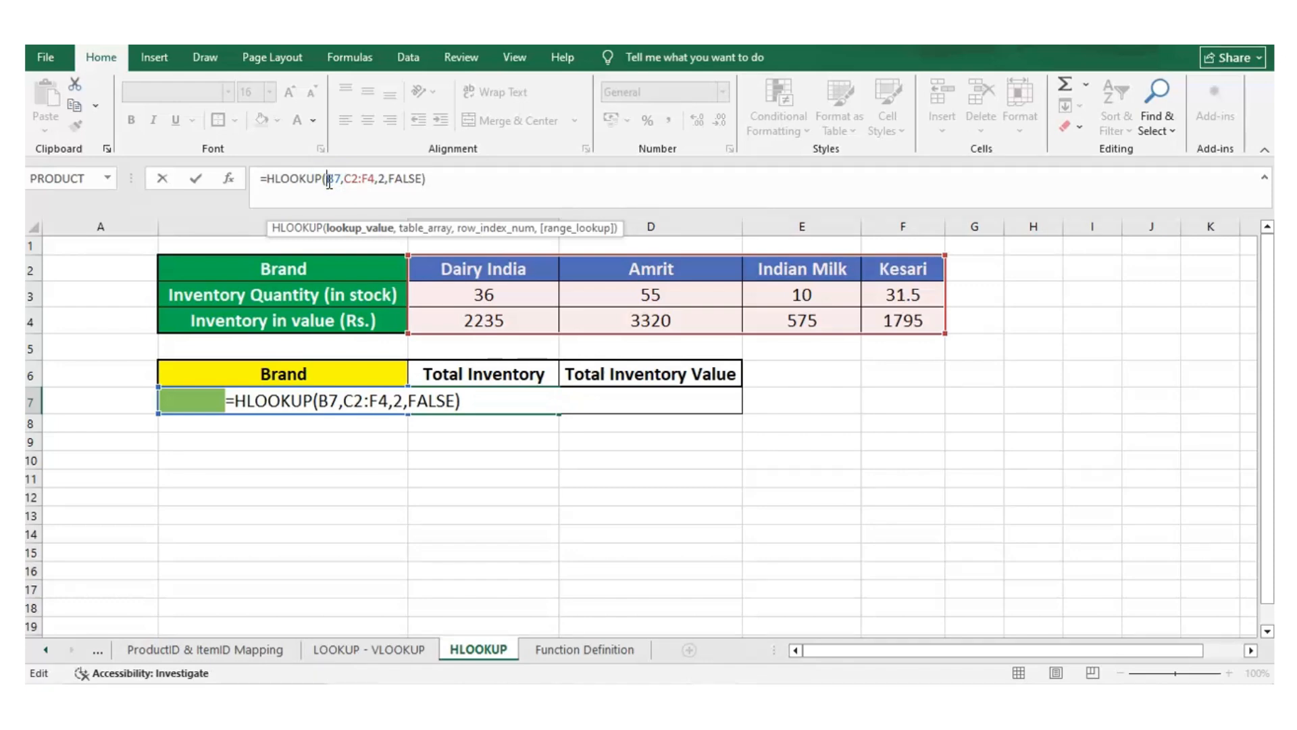
pyautogui.click(376, 179)
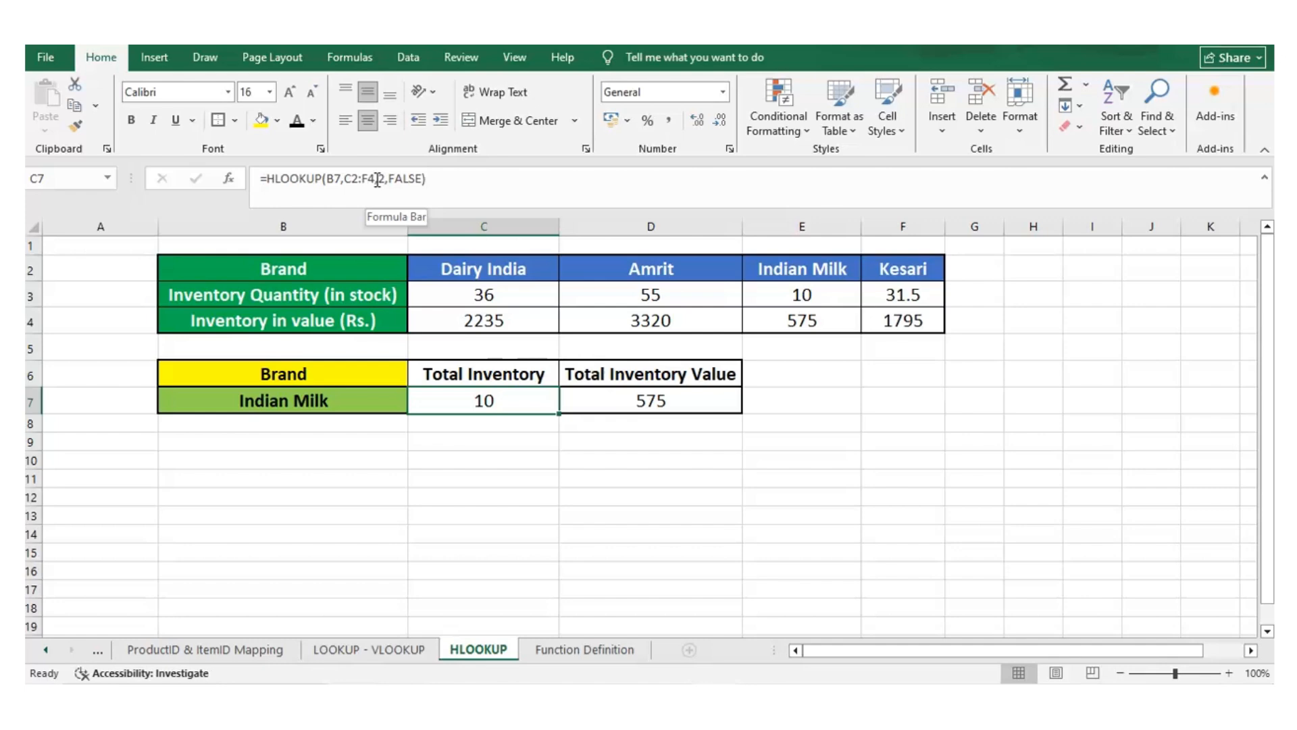
pyautogui.click(376, 179)
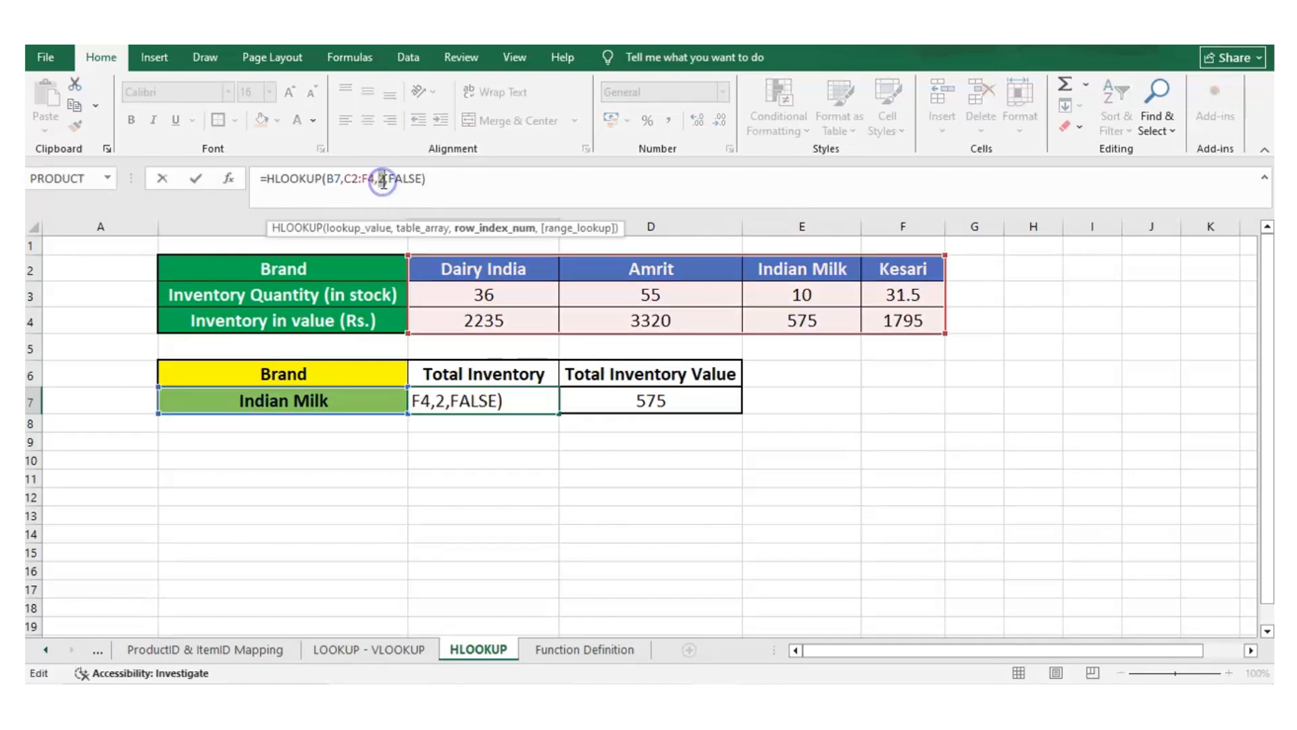
pyautogui.doubleClick(382, 179)
pyautogui.press('Escape')
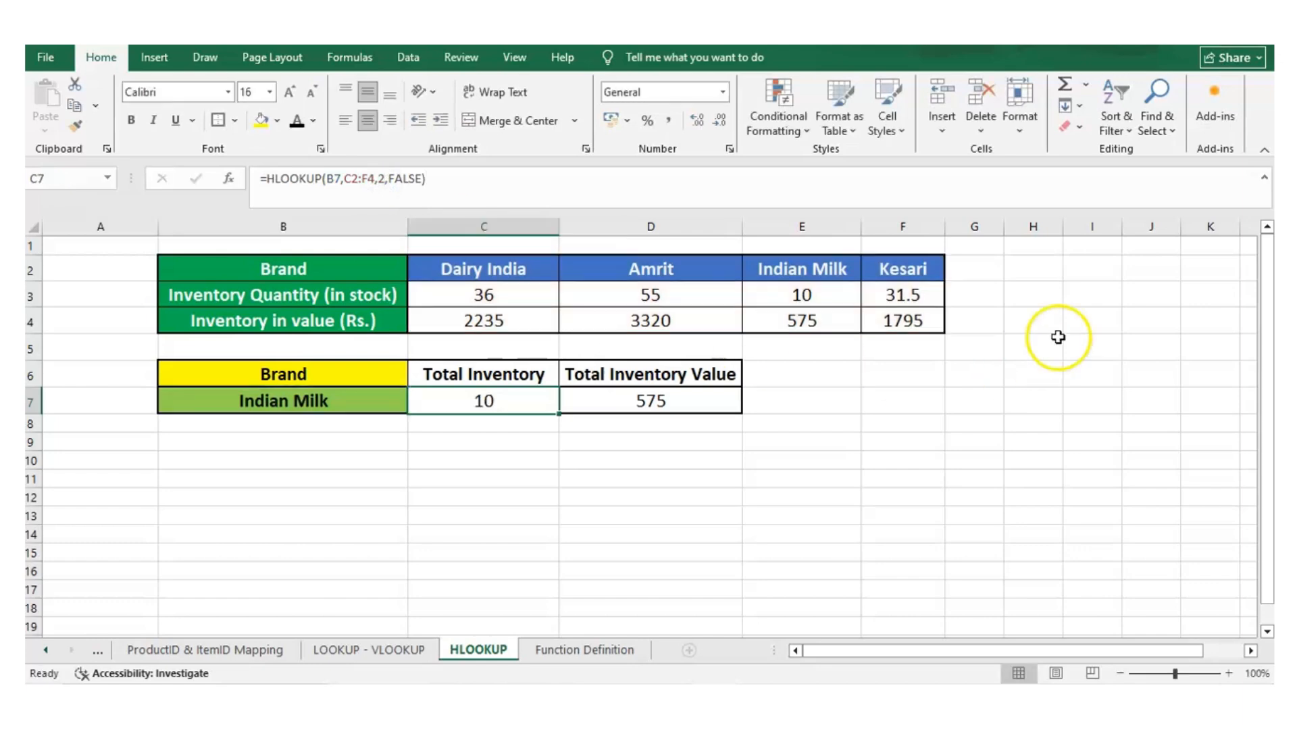
# Number the three rows of the brand inventory table 1, 2 and 3 in cells G2:G4
pyautogui.moveTo(213, 269); pyautogui.dragTo(913, 322)
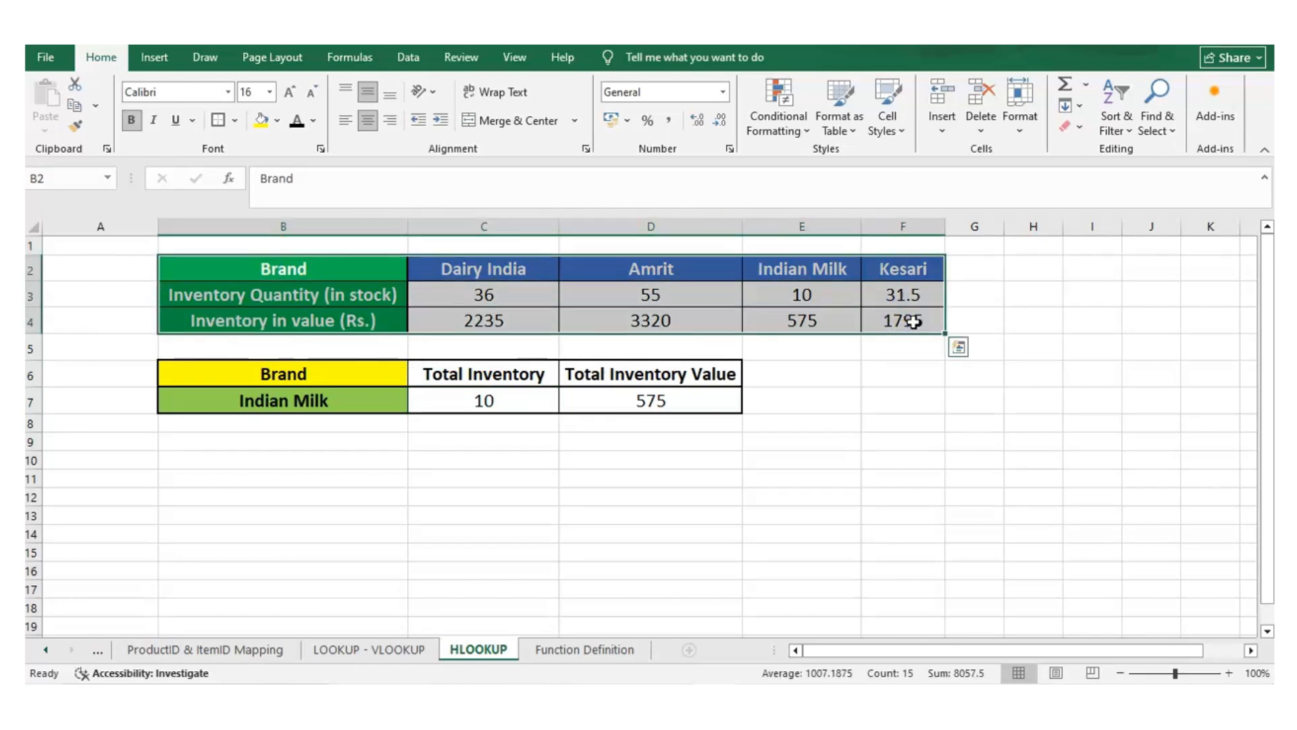
pyautogui.click(983, 269)
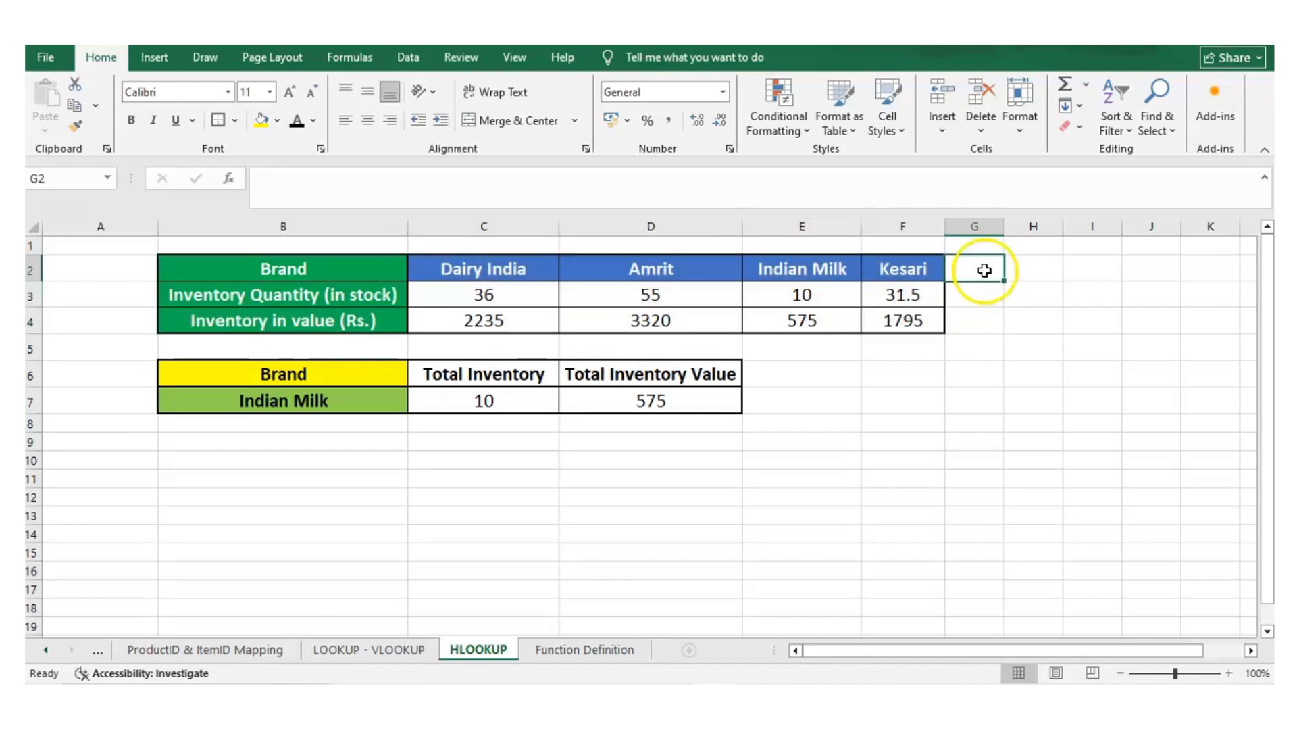
pyautogui.write('1')
pyautogui.press('Return')
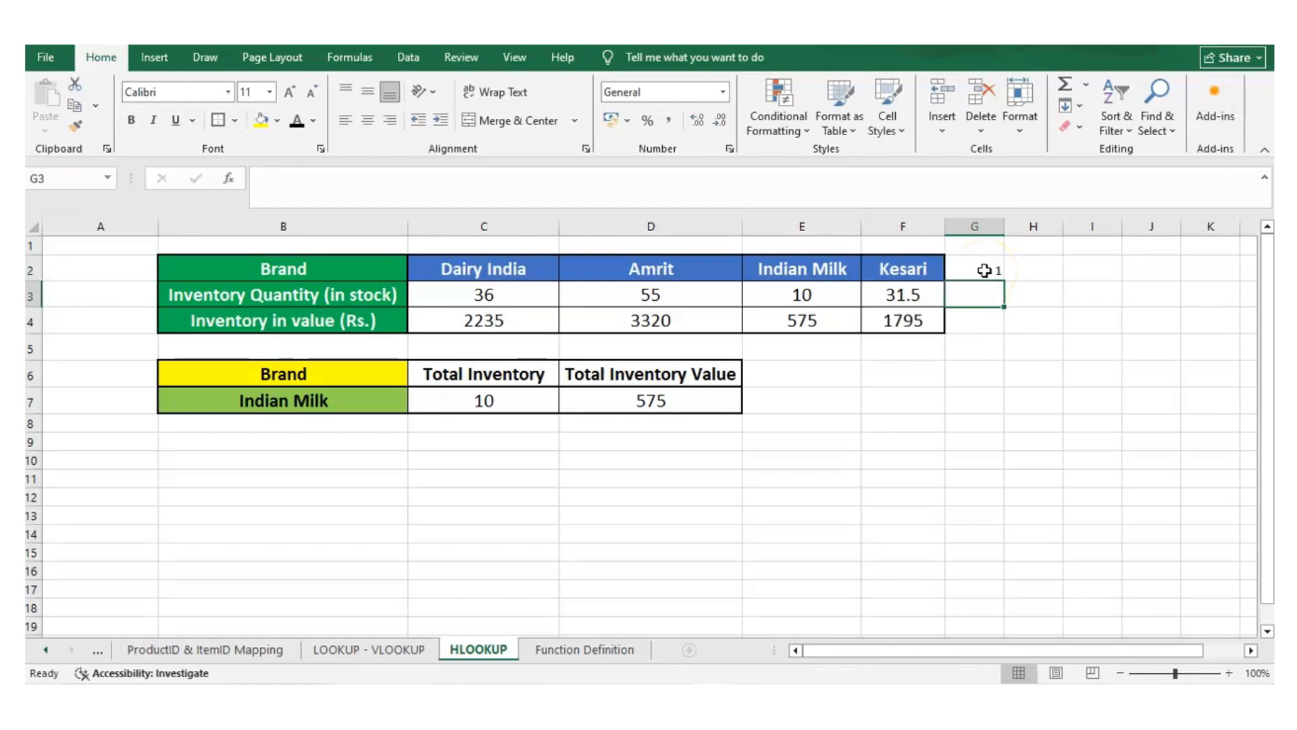
pyautogui.write('2')
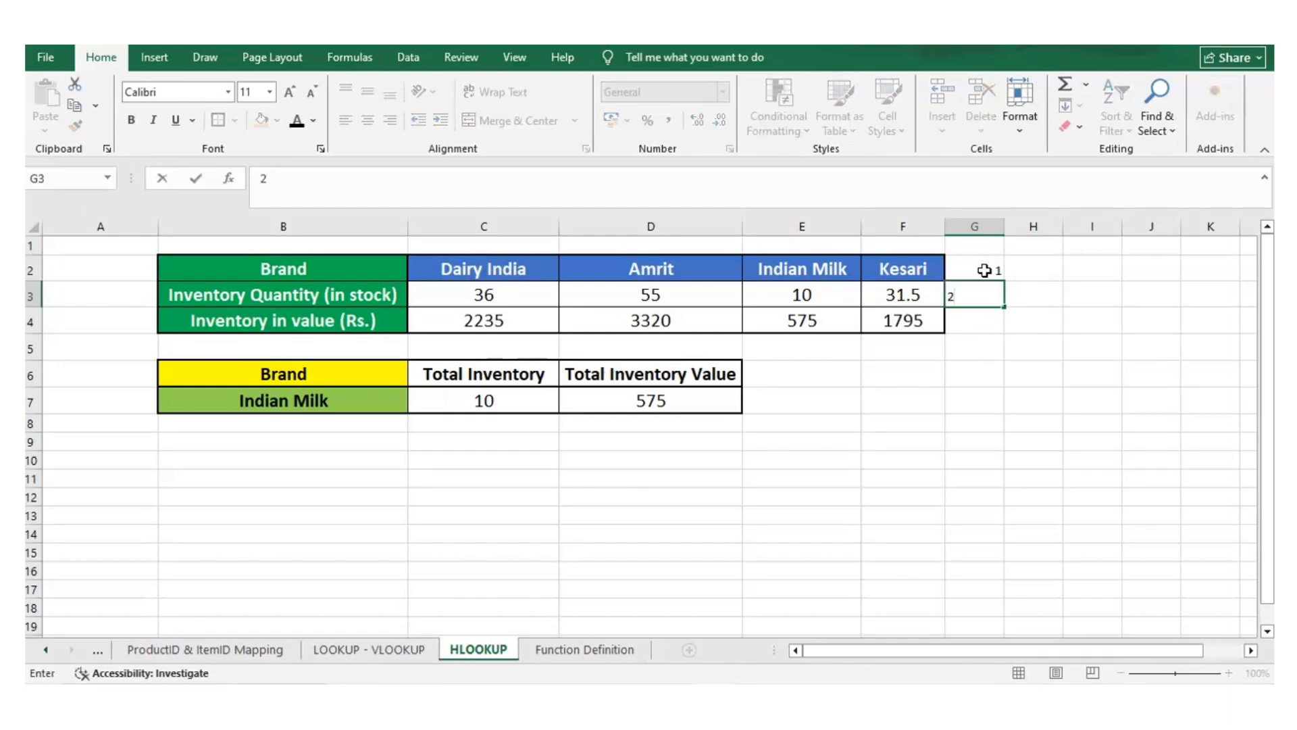
pyautogui.press('Return')
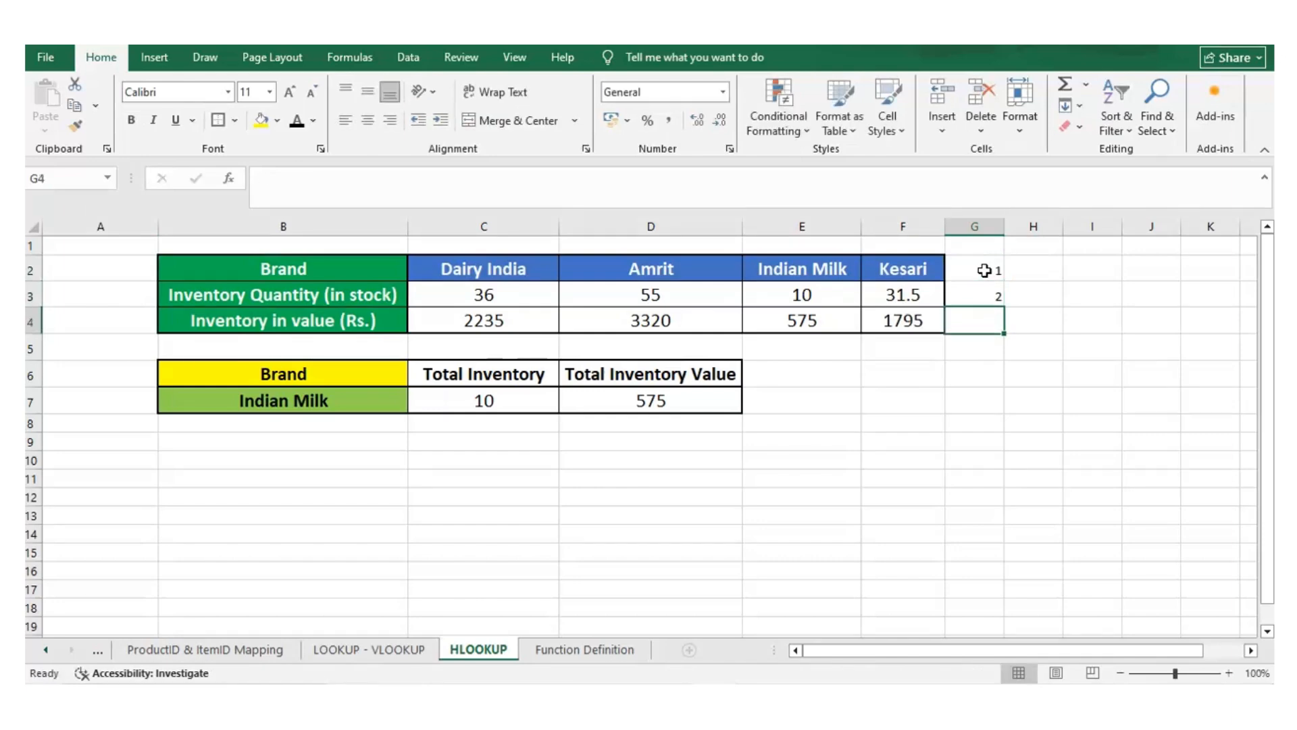
pyautogui.write('3')
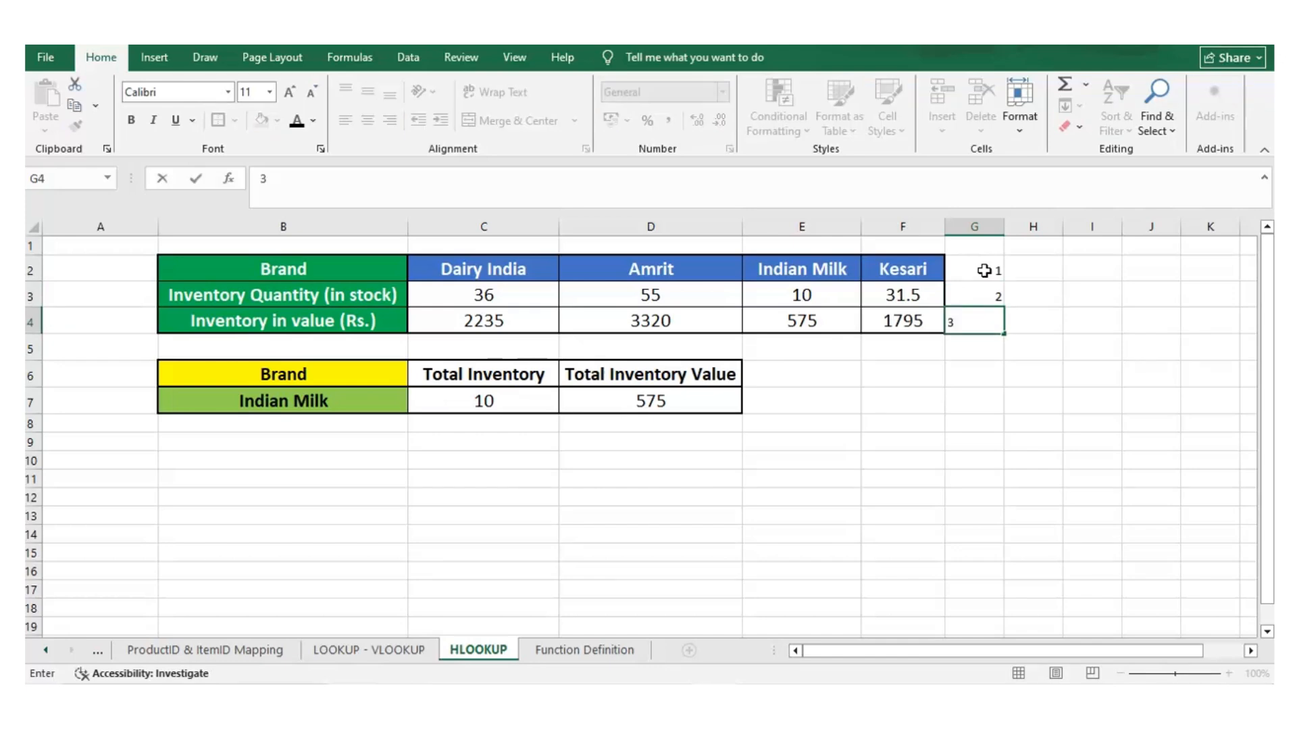
pyautogui.press('Return')
# Examine the row index number and the FALSE range lookup argument in the C7 Total Inventory formula
pyautogui.hotkey('ctrl', 'Left')
pyautogui.press('Right')
pyautogui.press('Right')
pyautogui.press('Down')
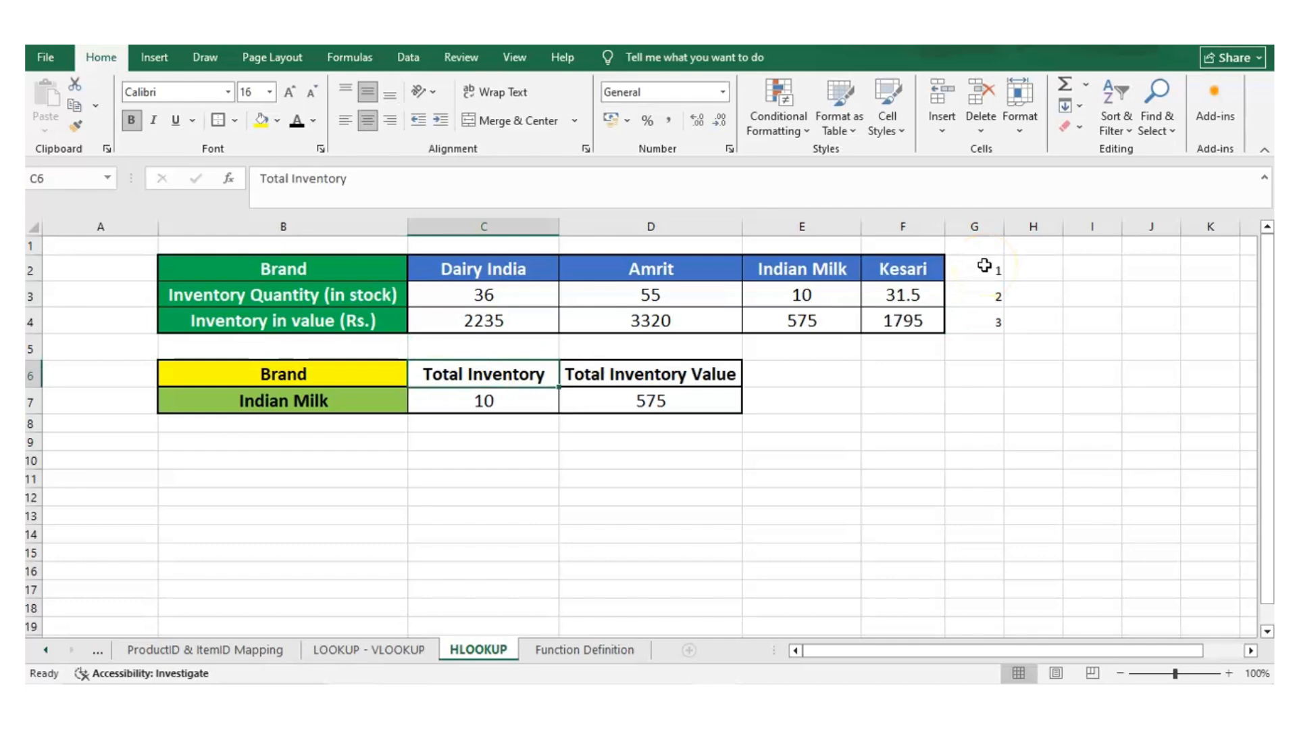
pyautogui.press('Down')
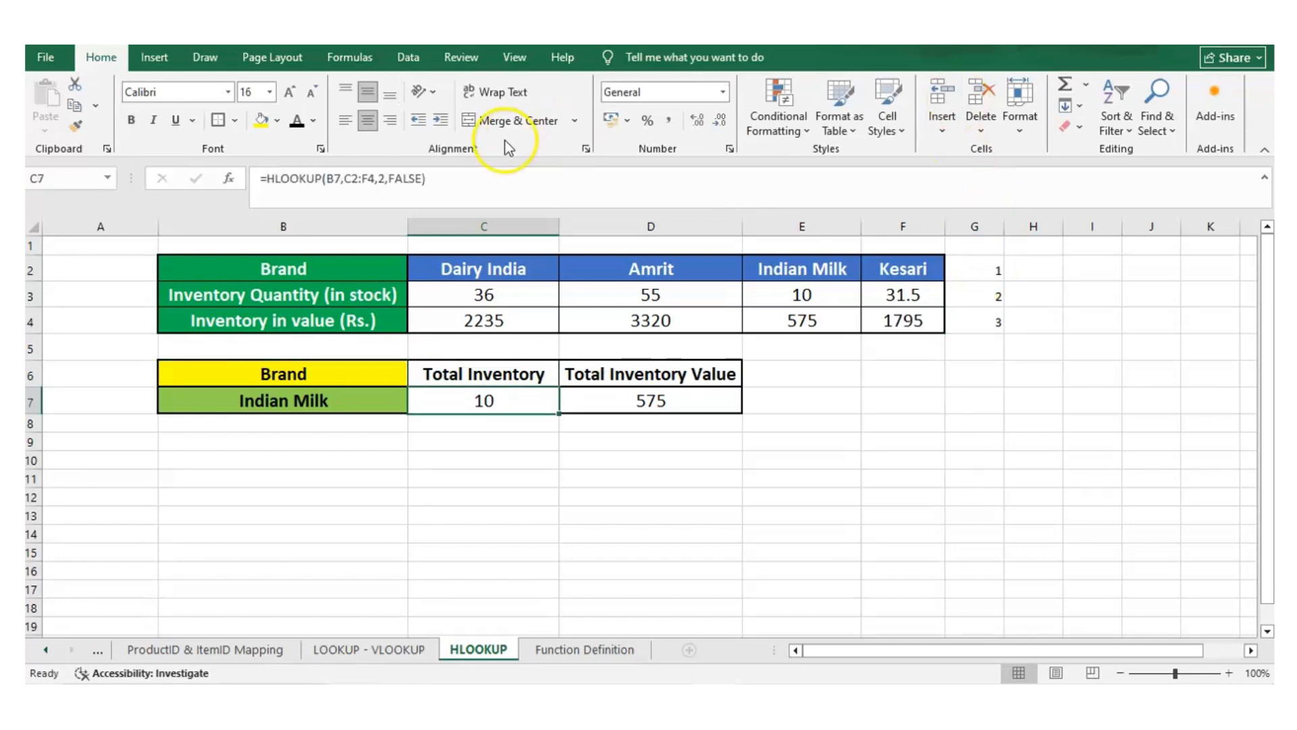
pyautogui.click(378, 182)
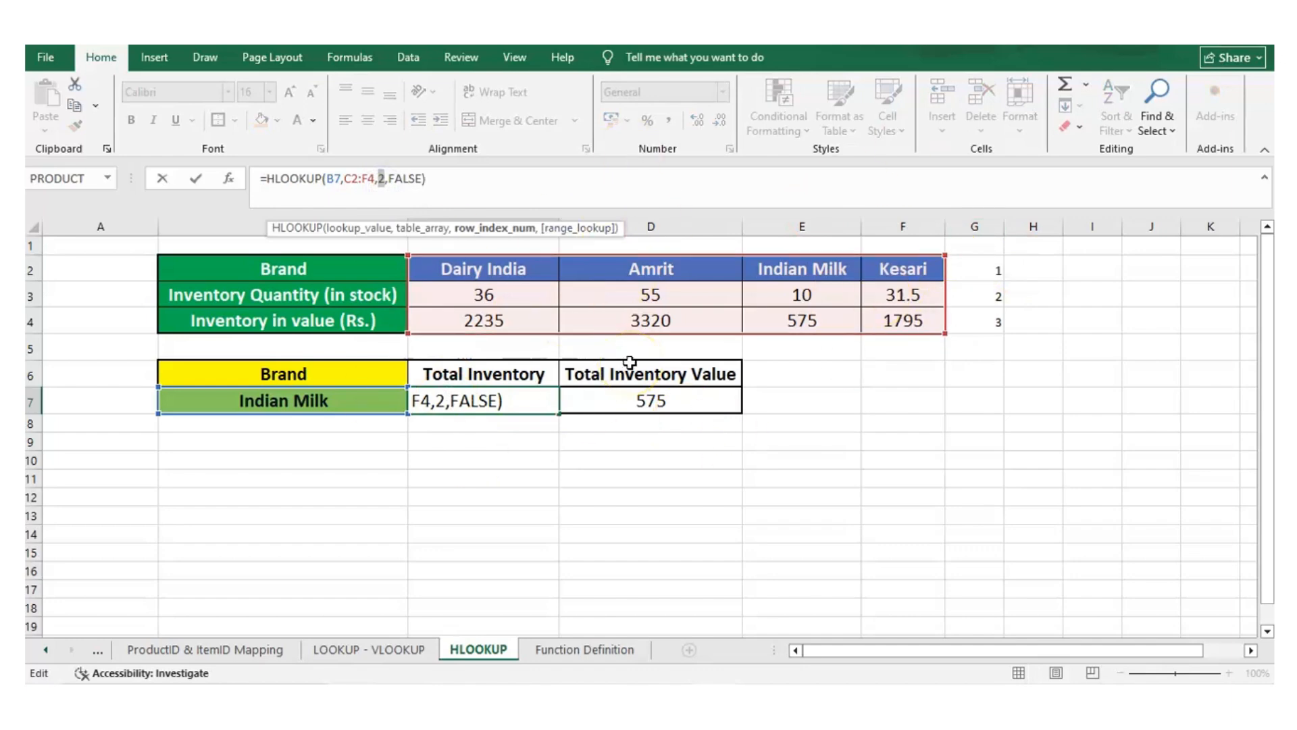
pyautogui.click(386, 179)
pyautogui.moveTo(386, 179); pyautogui.dragTo(422, 182)
pyautogui.click(422, 182)
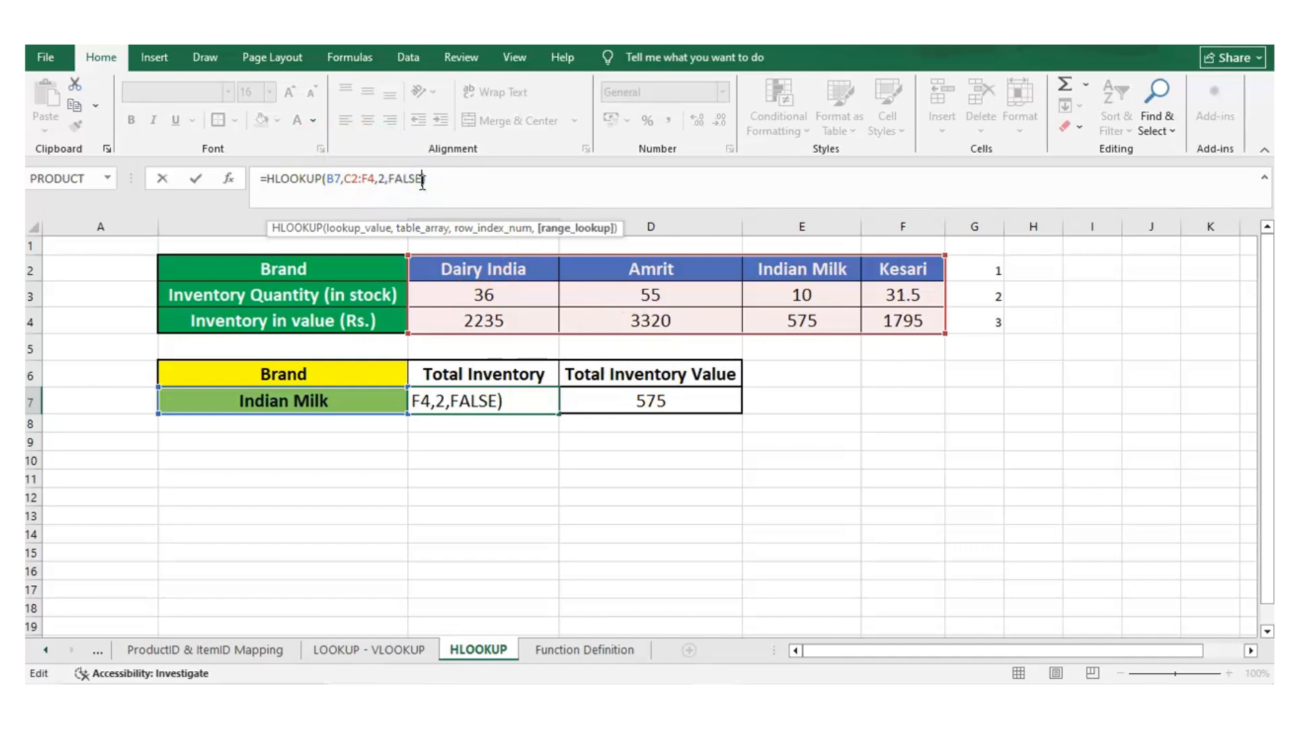
pyautogui.moveTo(423, 181); pyautogui.dragTo(390, 179)
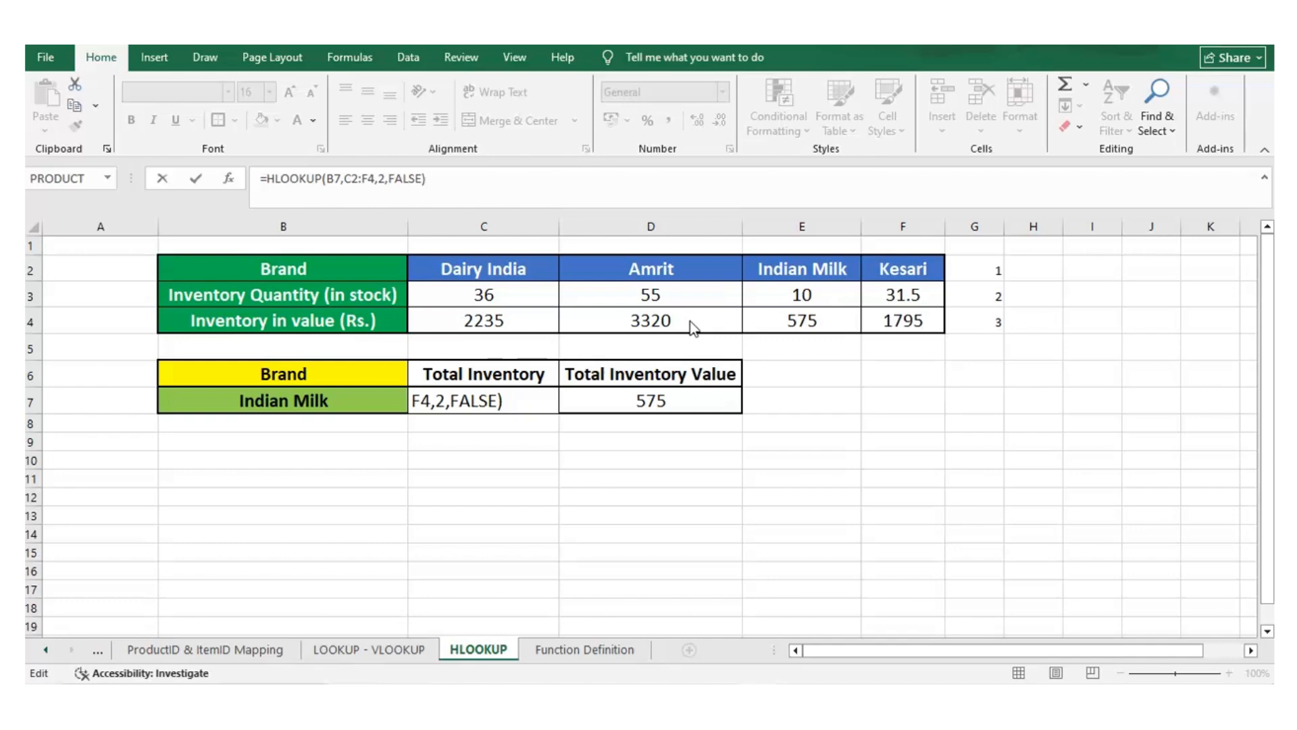
# Recheck the HLOOKUP function name and the B7 lookup value in the C7 formula
pyautogui.click(328, 186)
pyautogui.click(329, 181)
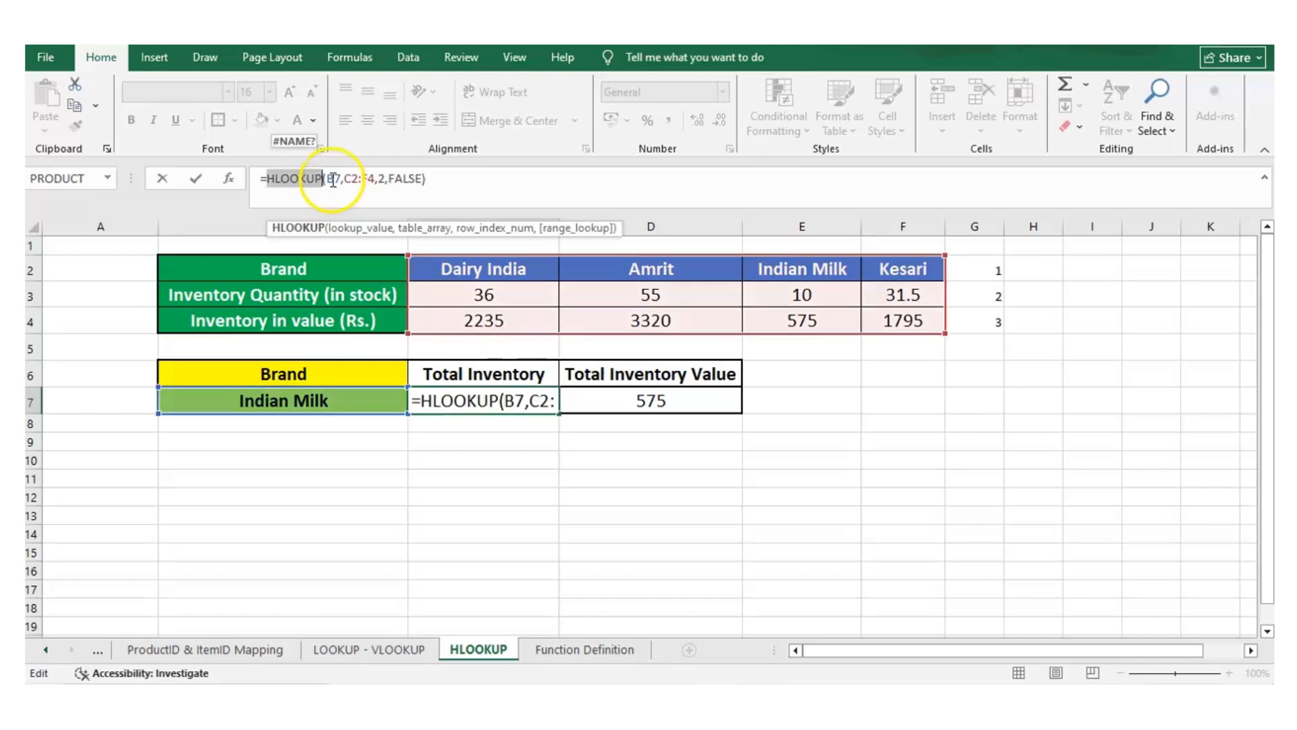
pyautogui.doubleClick(333, 179)
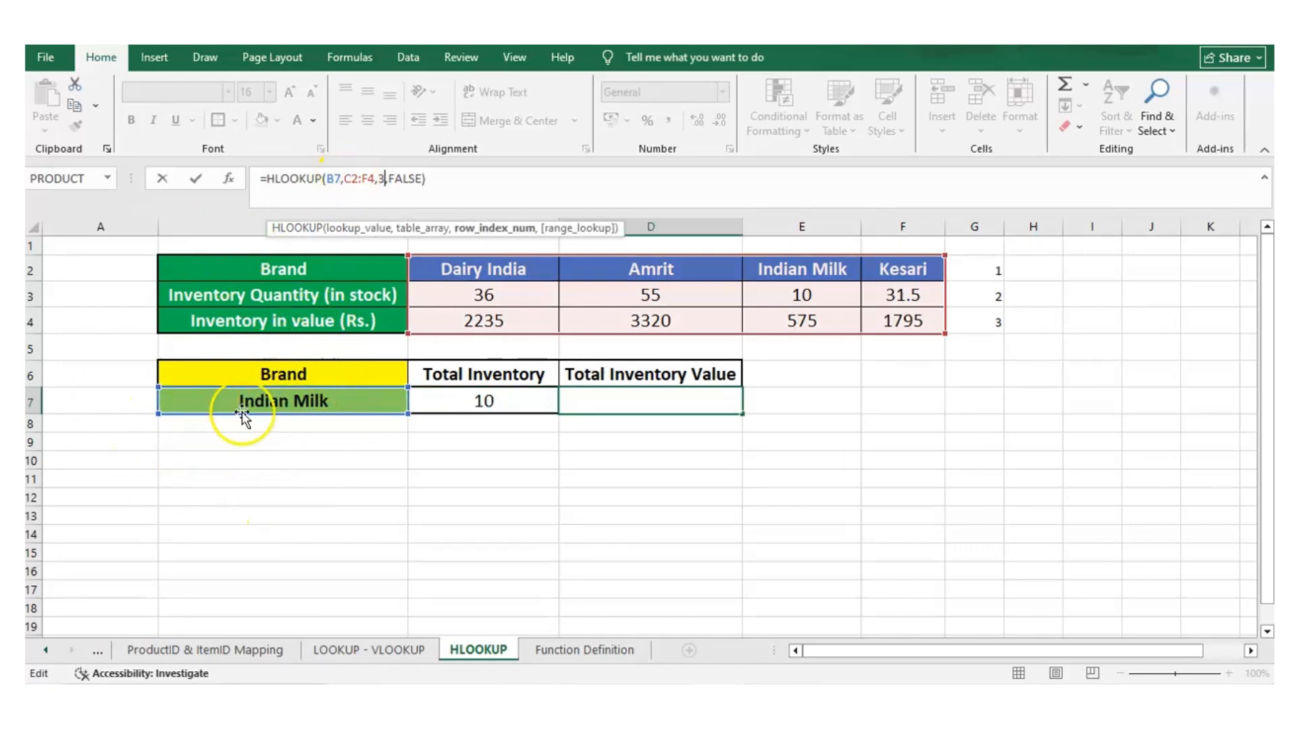
# Review the table array, row index number and range lookup arguments of the Total Inventory Value formula in D7, keeping the formula as is
pyautogui.click(345, 179)
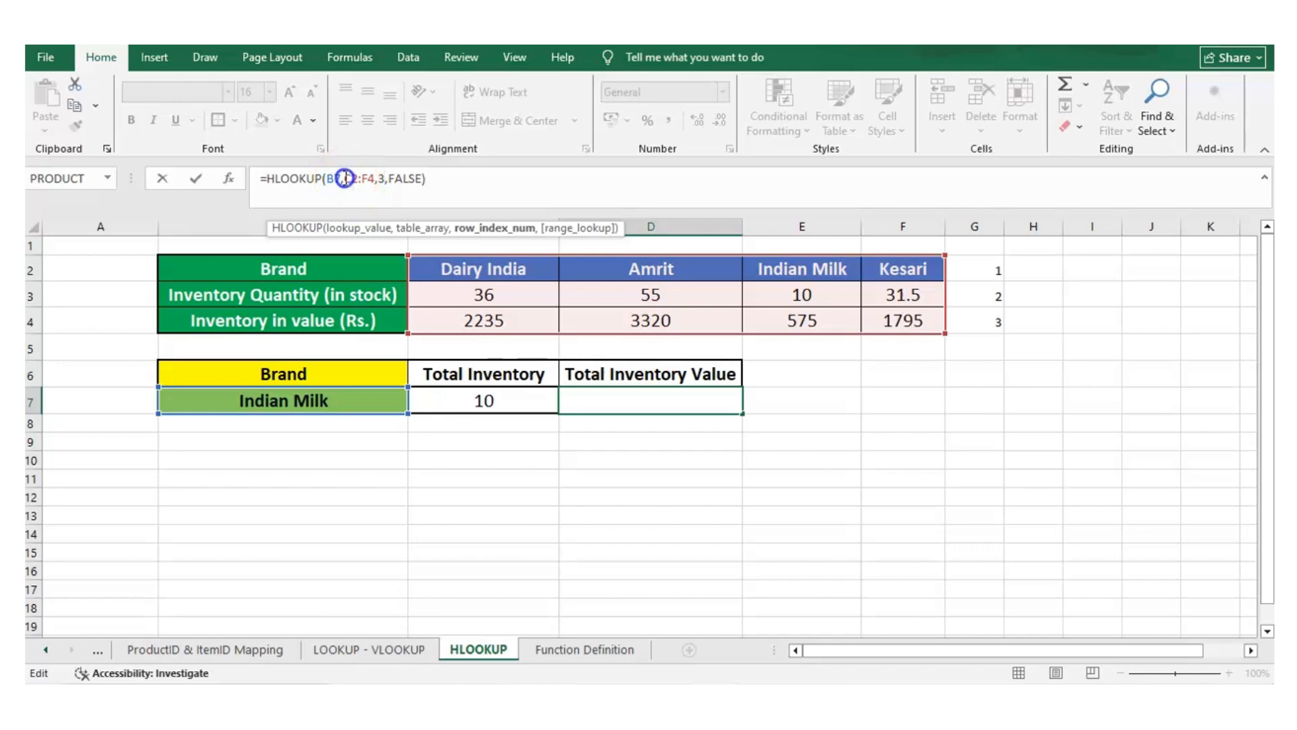
pyautogui.moveTo(344, 178); pyautogui.dragTo(371, 178)
pyautogui.click(380, 179)
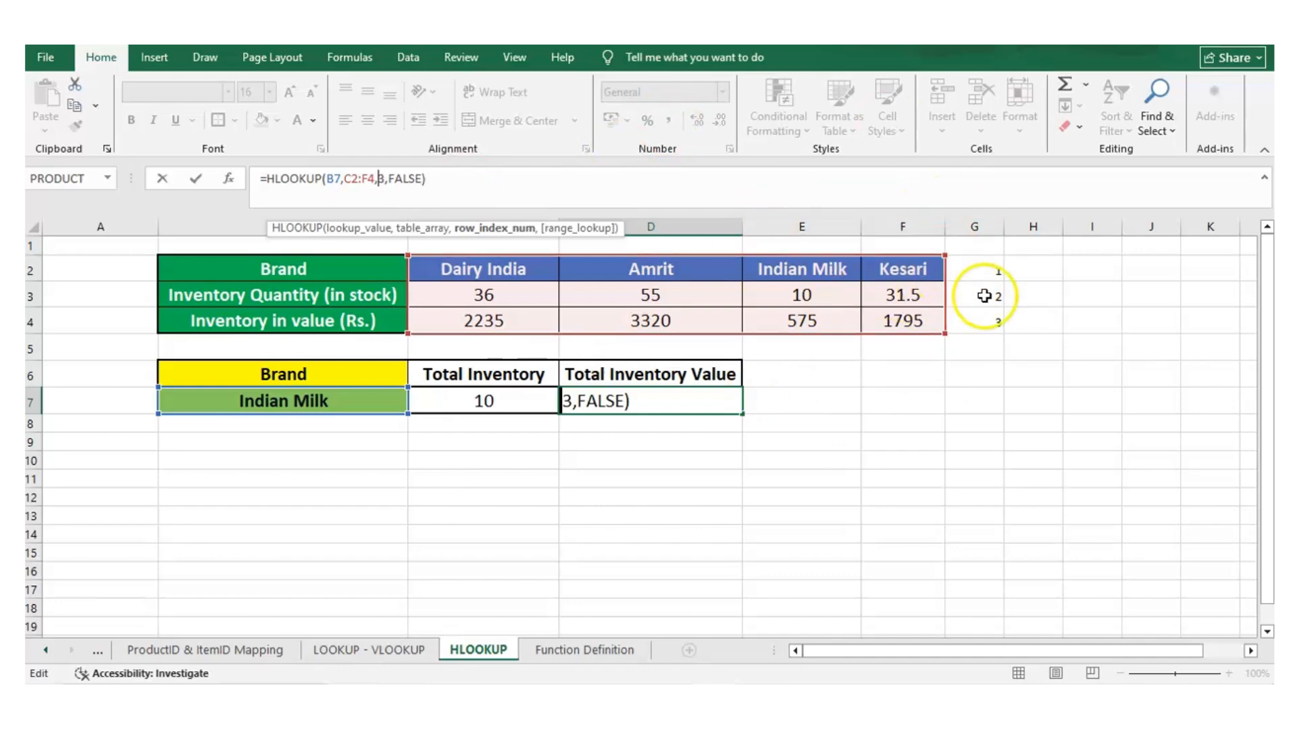
pyautogui.click(389, 174)
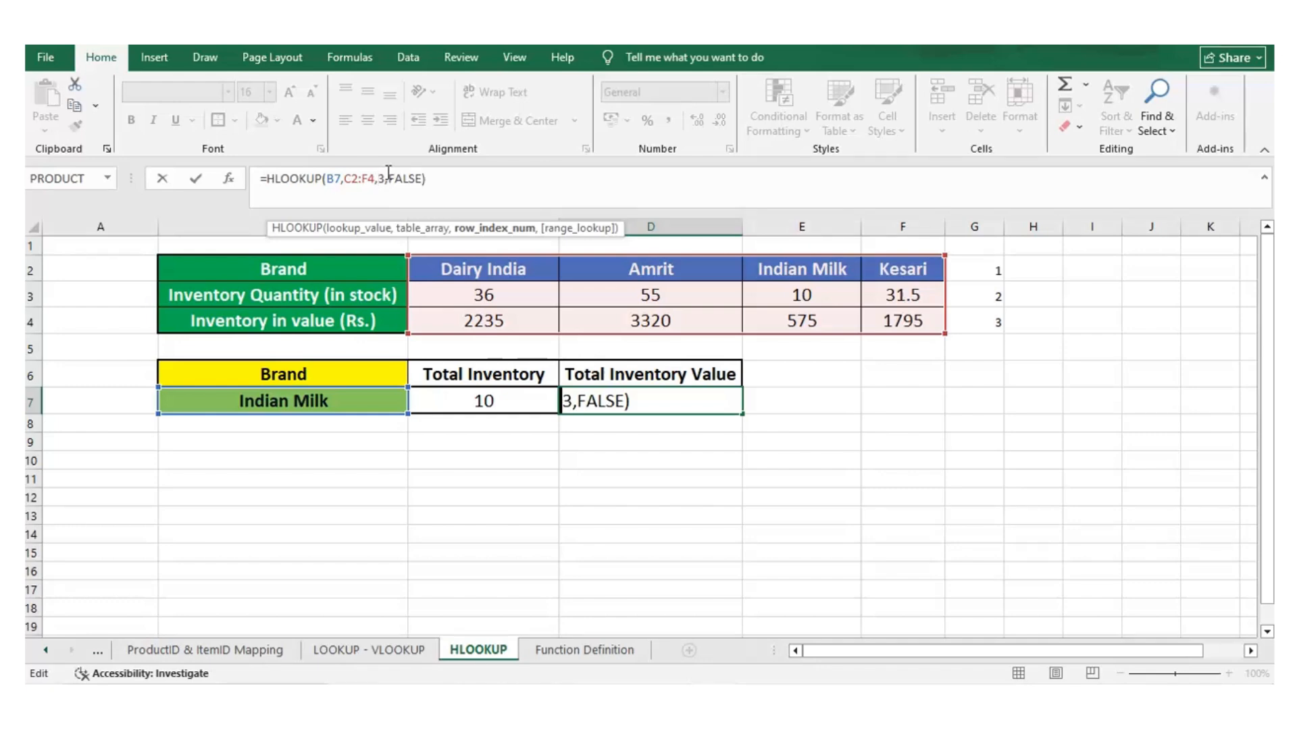
pyautogui.click(383, 169)
pyautogui.press('Return')
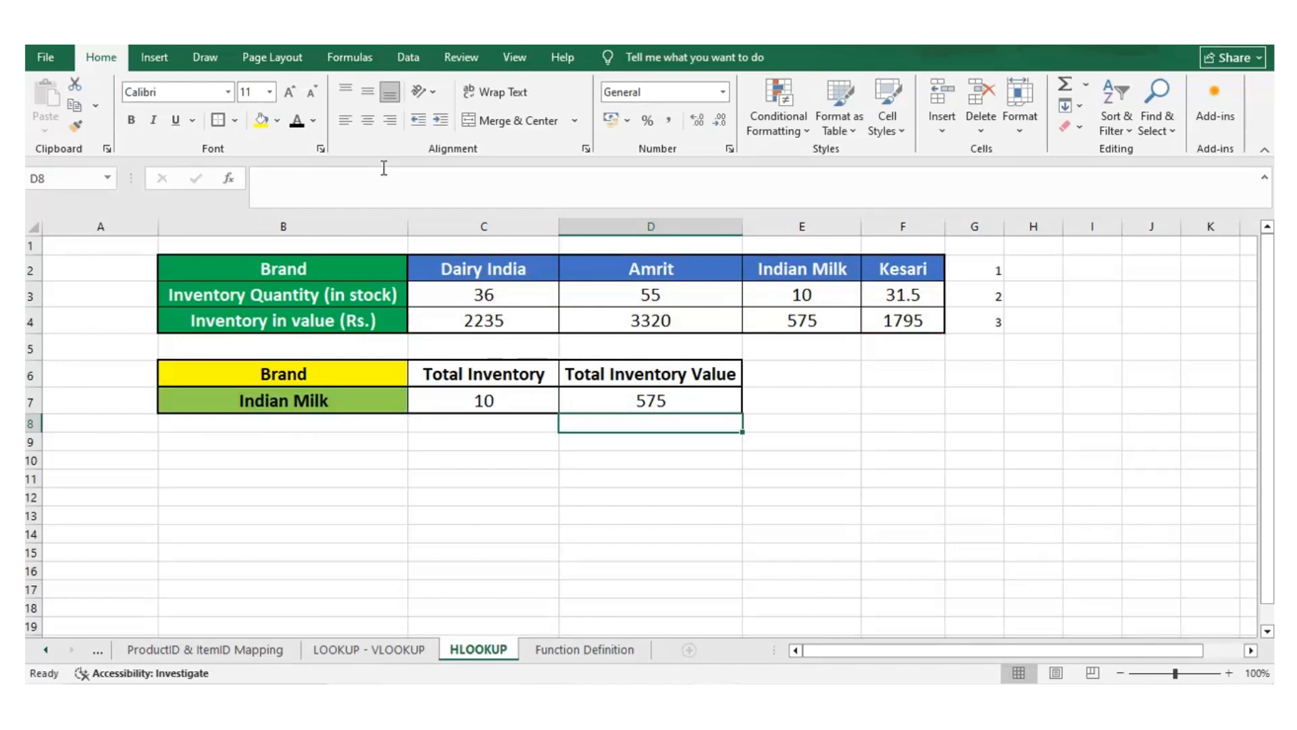
# Check the Indian Milk inventory quantity and value in E2:E4 against the lookup results in row 7
pyautogui.click(780, 268)
pyautogui.moveTo(781, 268); pyautogui.dragTo(782, 315)
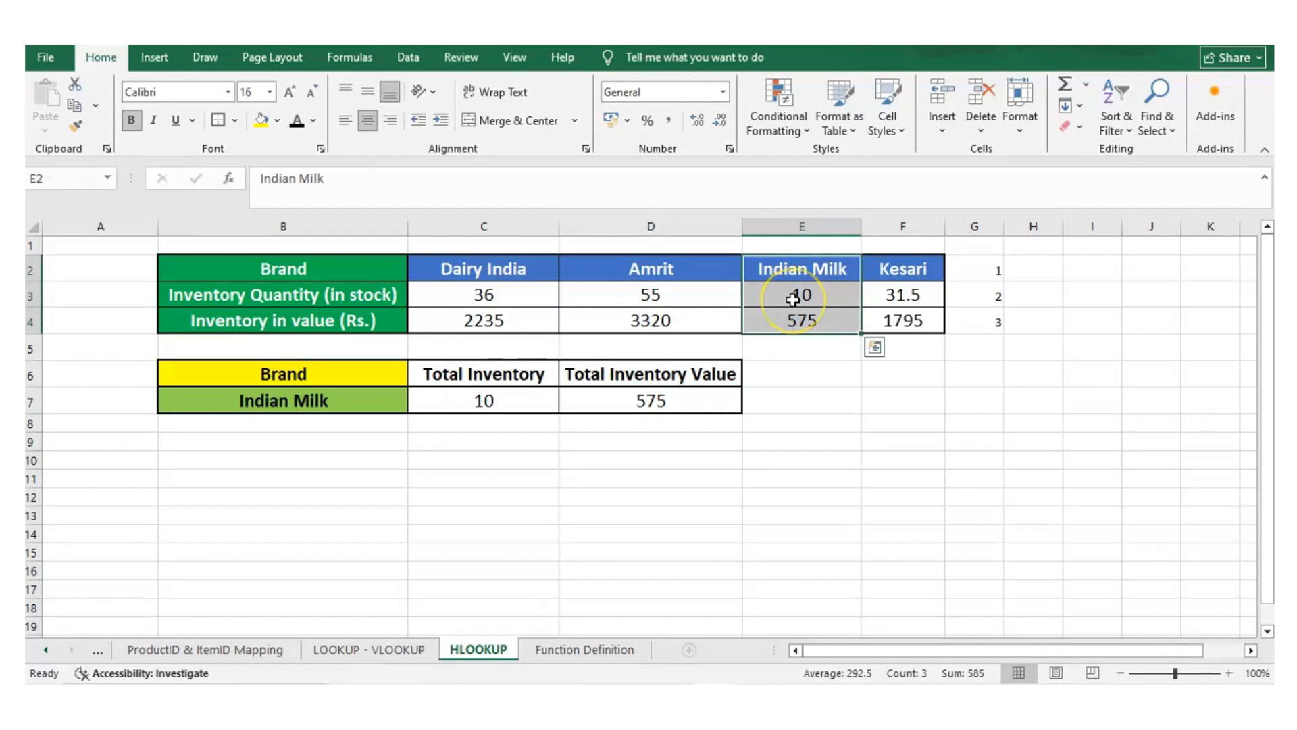
pyautogui.rightClick(793, 299)
pyautogui.click(759, 305)
pyautogui.click(760, 306)
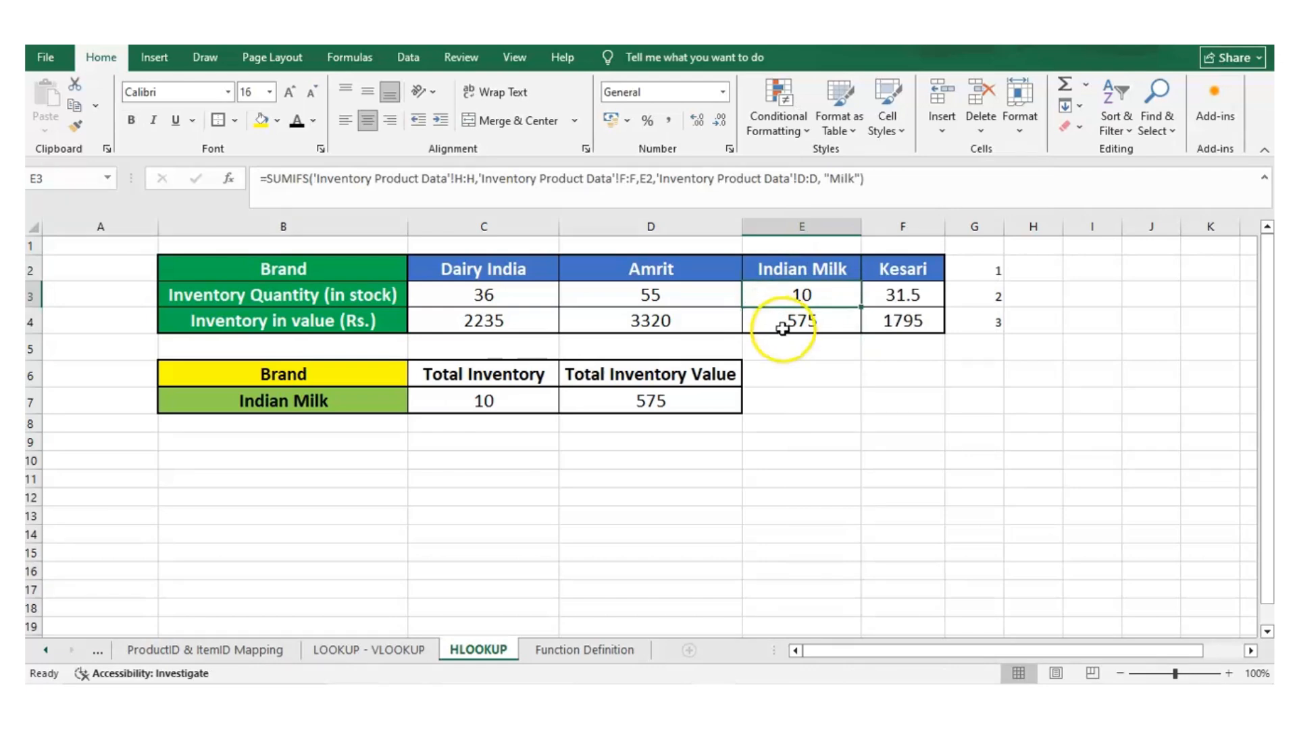
pyautogui.click(782, 328)
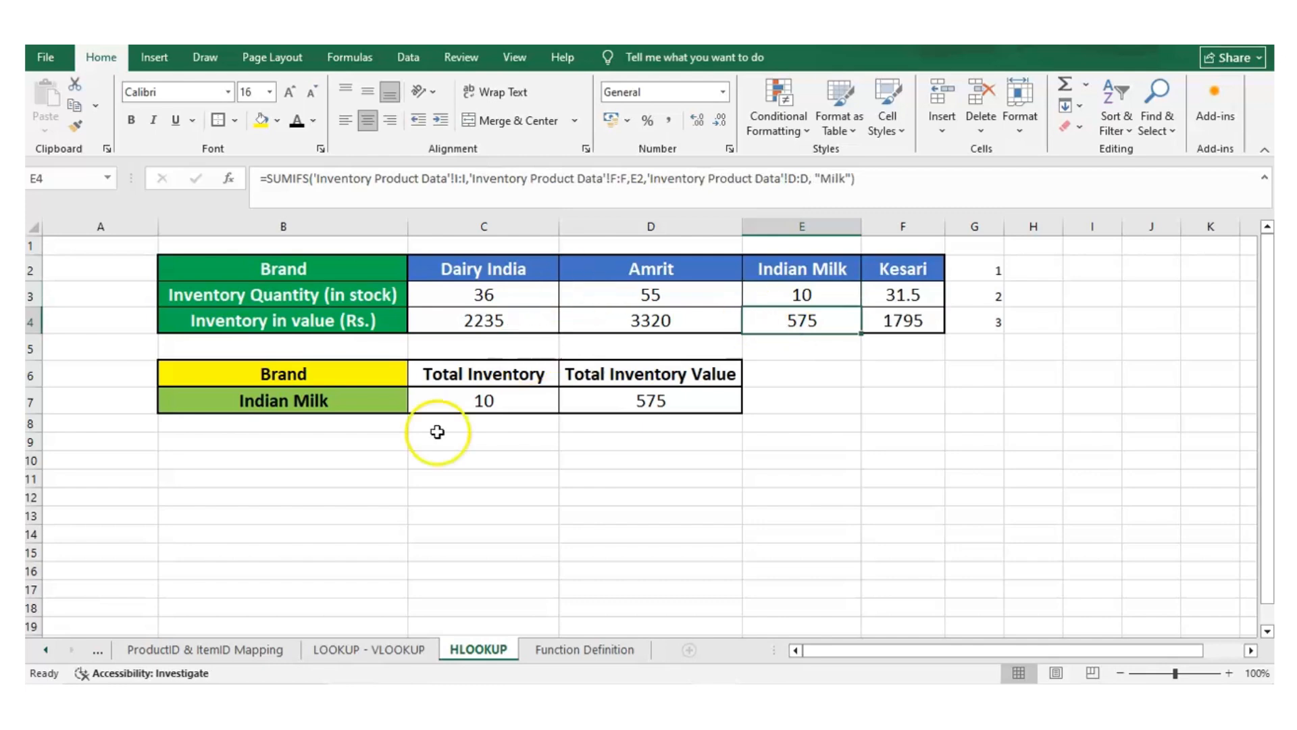
# Set the lookup brand in B7 to Dairy India
pyautogui.click(338, 410)
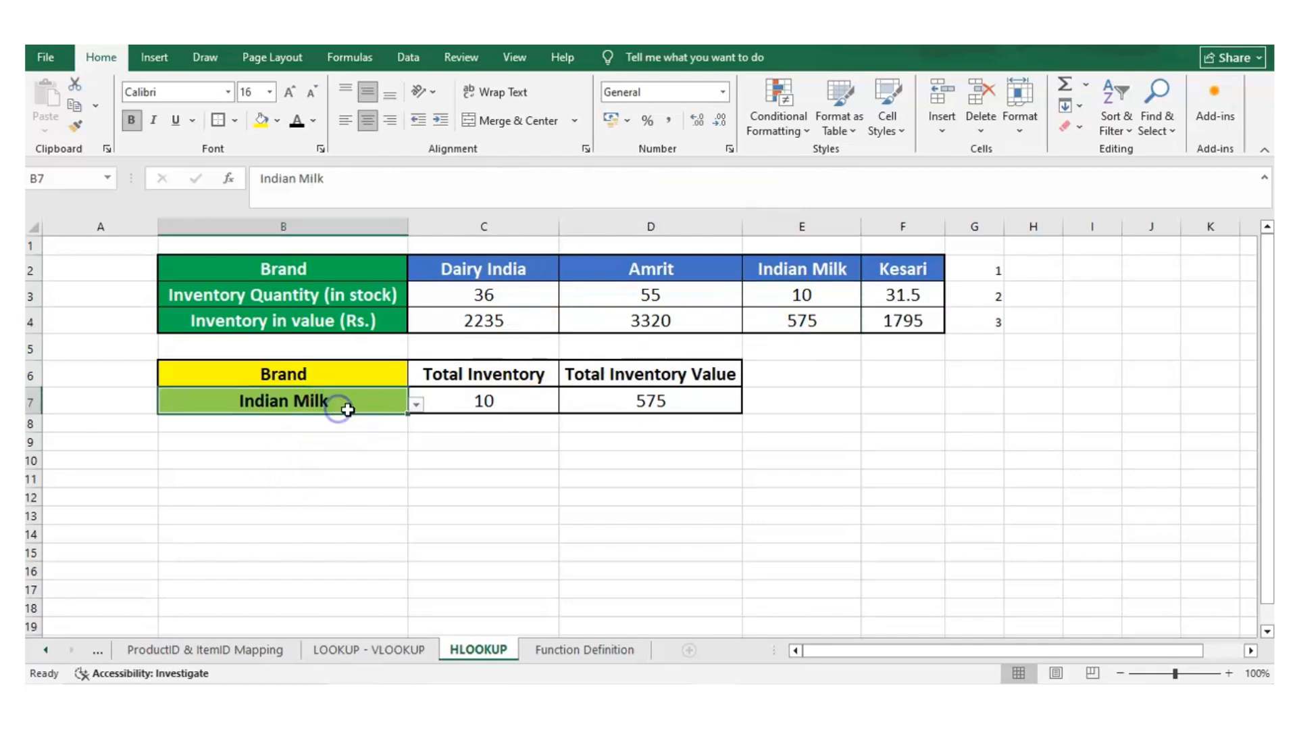
pyautogui.click(415, 404)
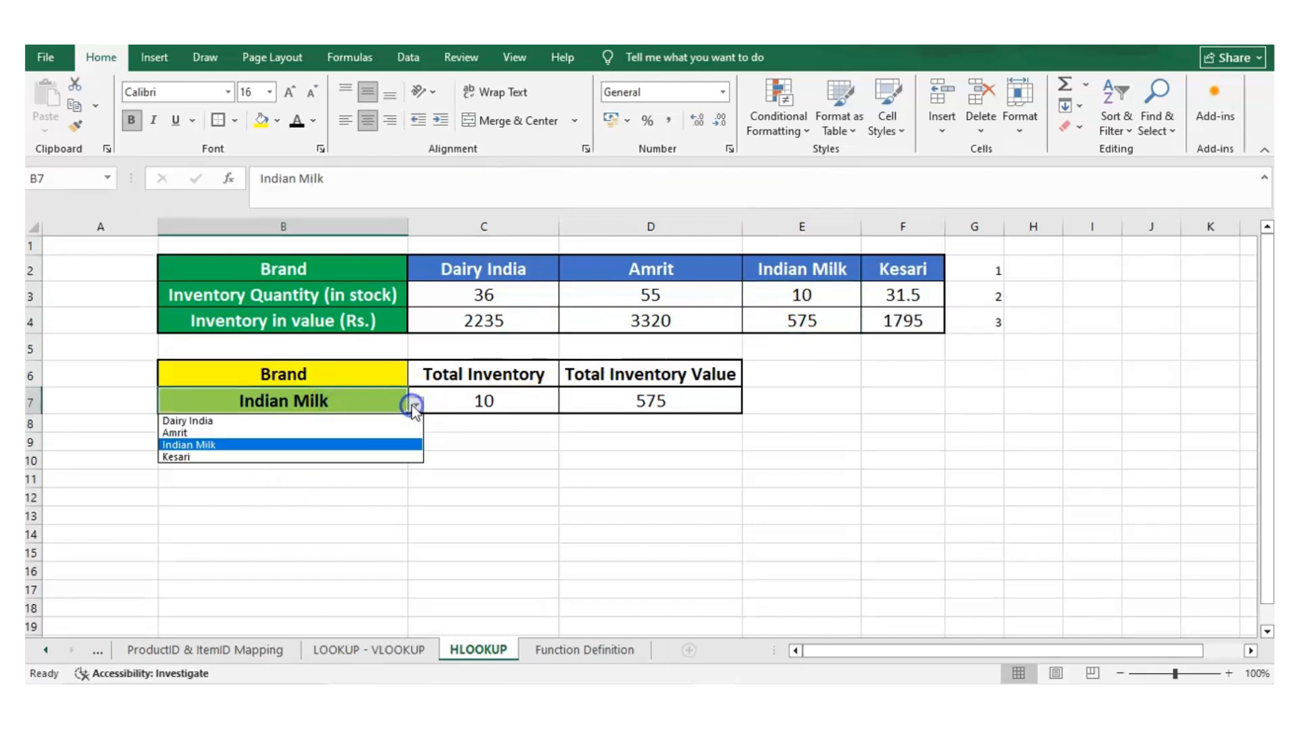
pyautogui.click(199, 420)
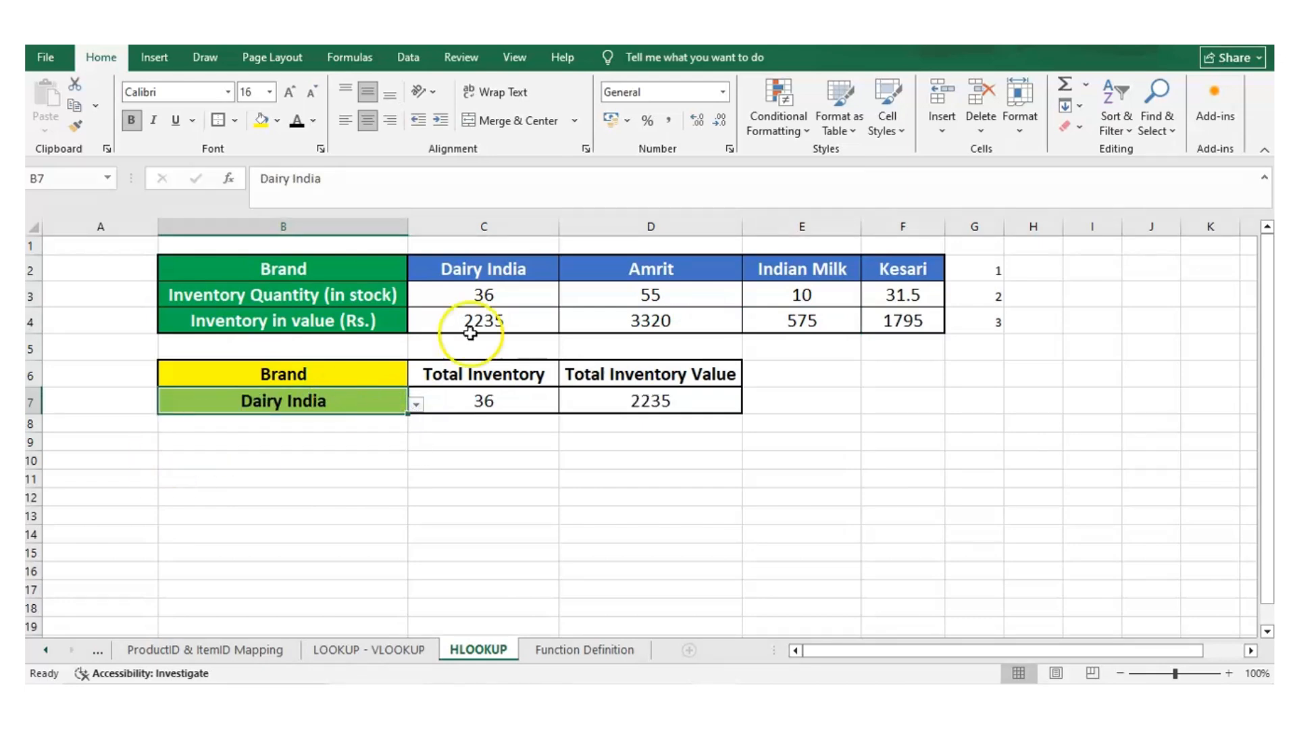
# Compare the Dairy India inventory quantity and value in C2:C4 with the lookup results in C7 and D7
pyautogui.click(492, 265)
pyautogui.moveTo(490, 268); pyautogui.dragTo(488, 318)
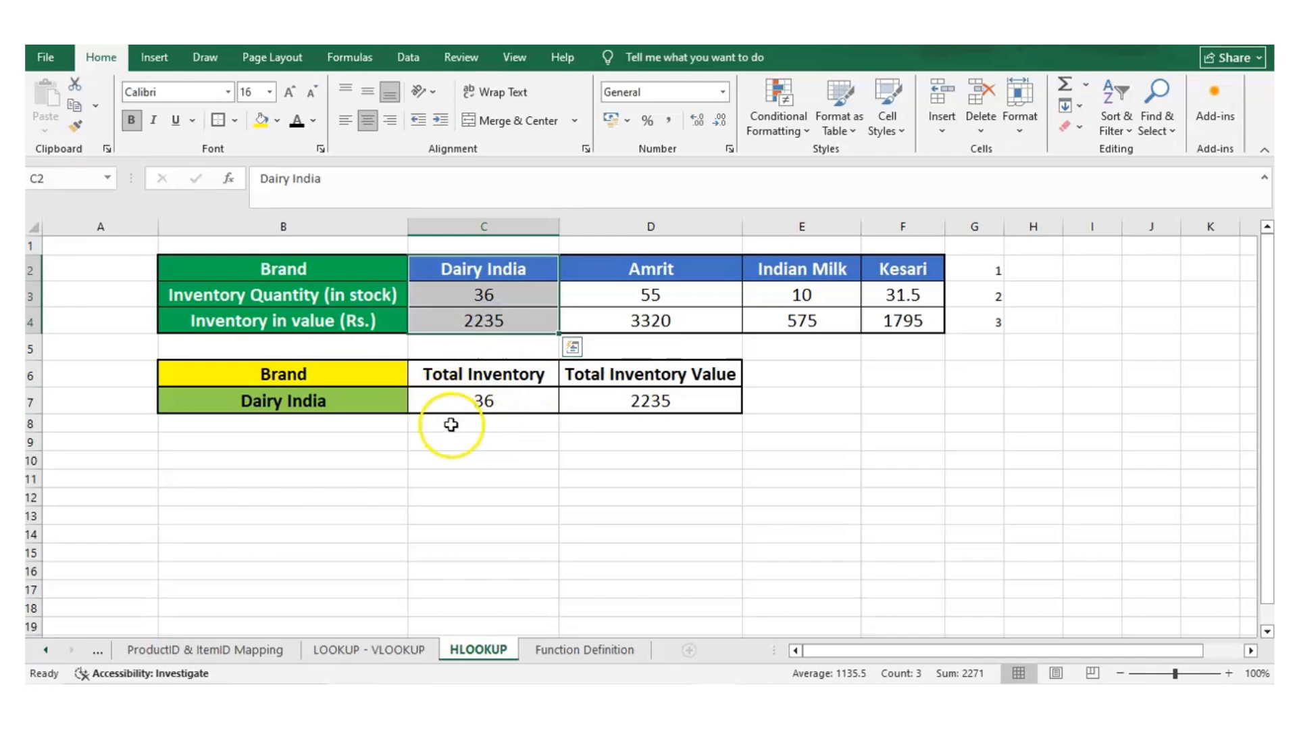
pyautogui.click(446, 374)
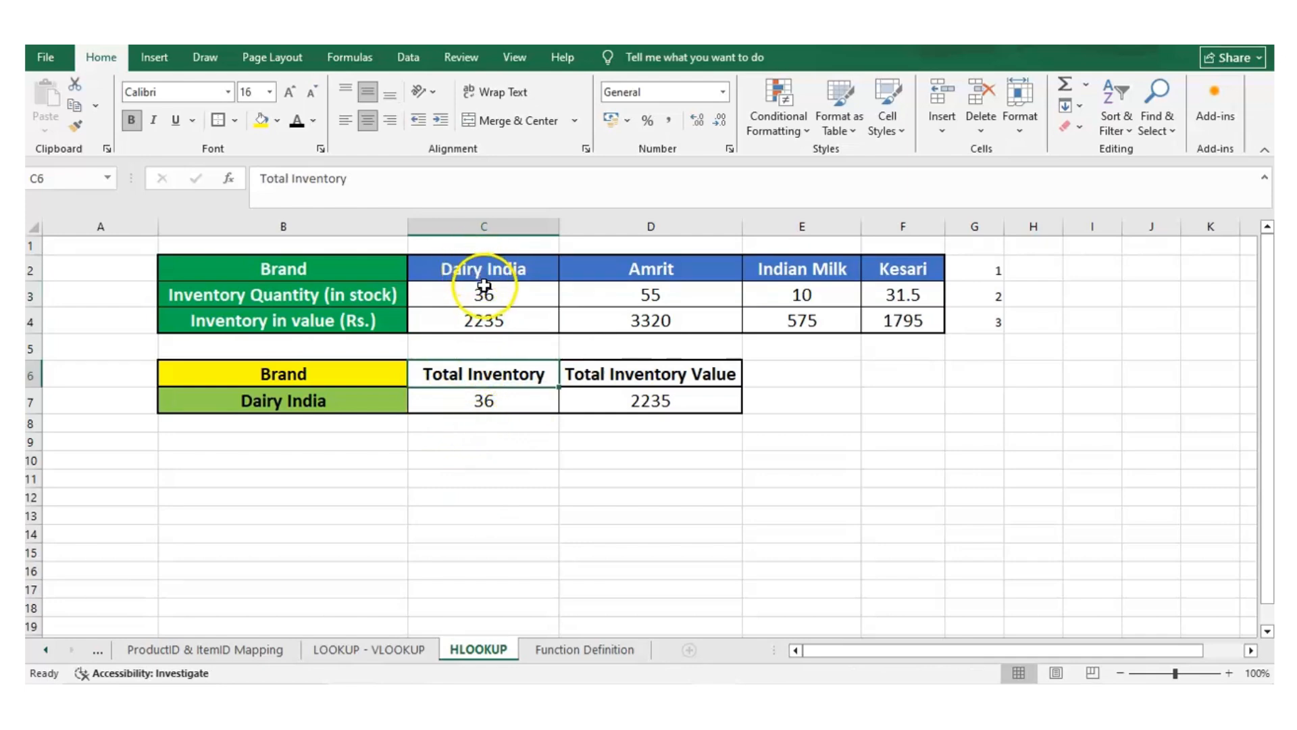
pyautogui.click(484, 290)
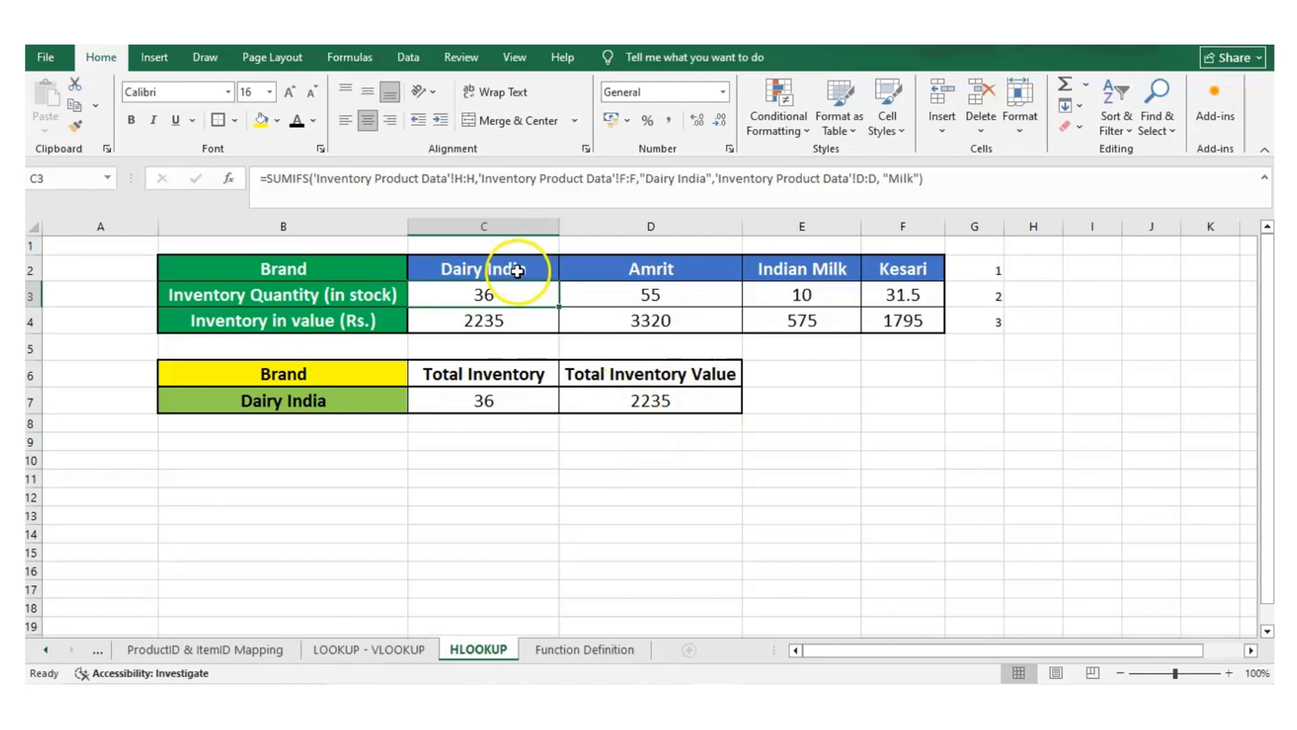
pyautogui.click(517, 324)
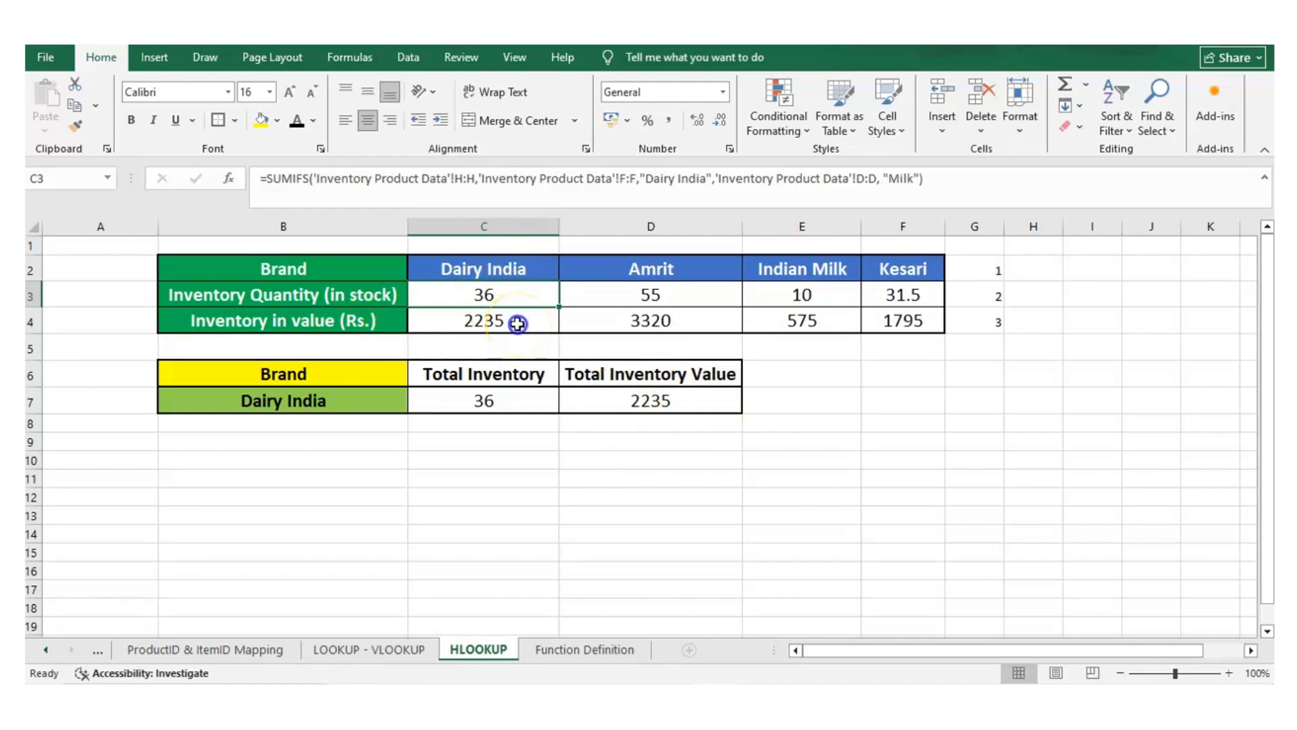